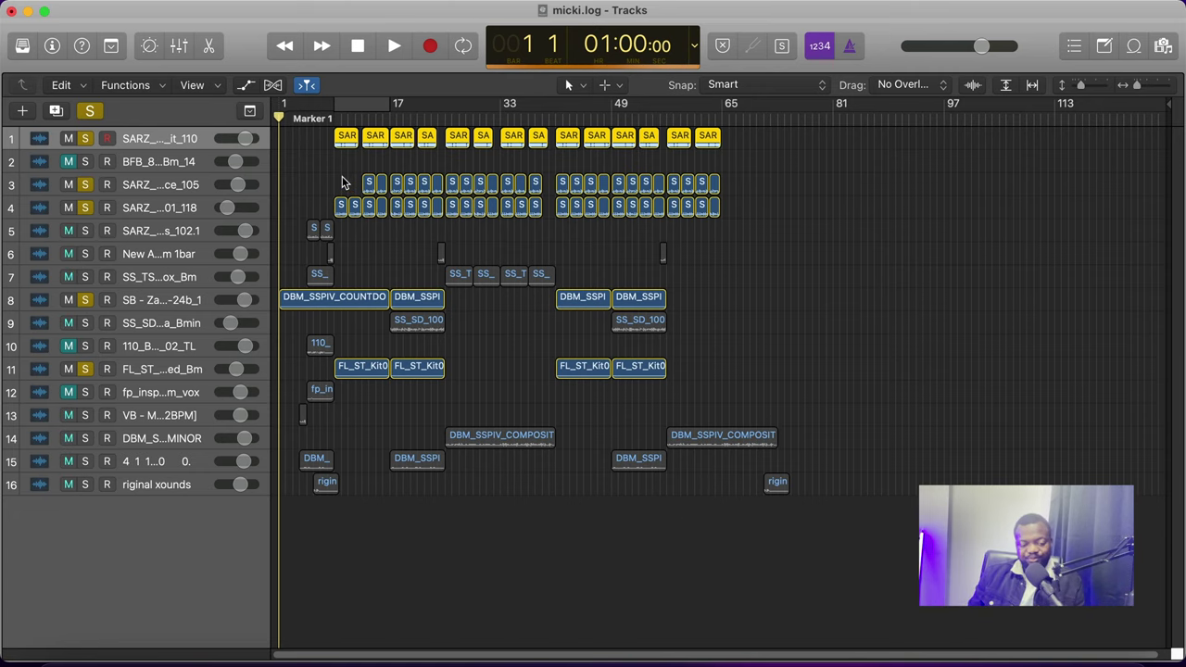
# Move the playhead to bar 9 and solo only the drum loop on track 1
pyautogui.scroll(5, 342, 183)
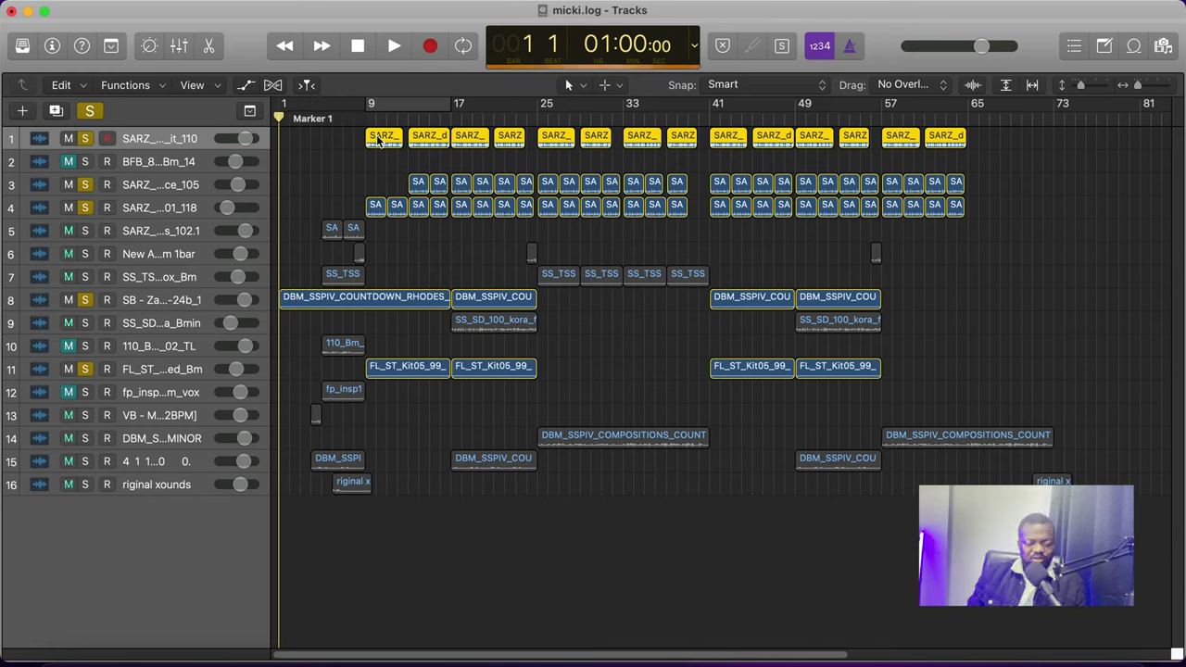
pyautogui.moveTo(356, 118); pyautogui.dragTo(366, 118)
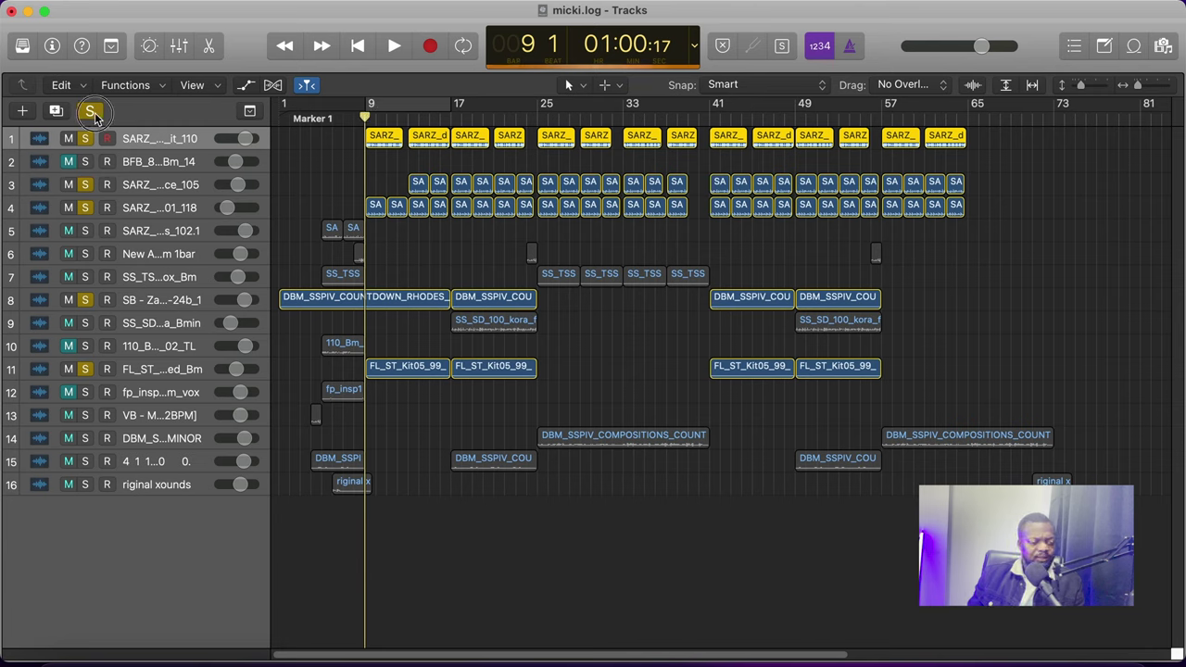
pyautogui.click(92, 112)
pyautogui.click(88, 139)
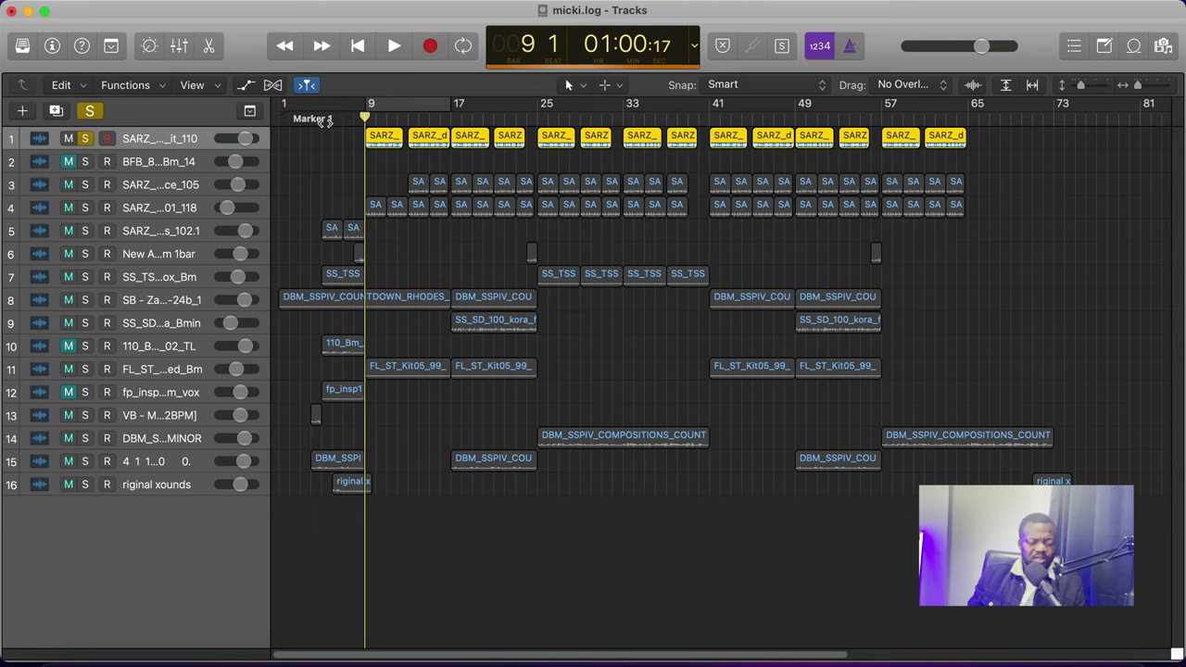
pyautogui.scroll(3, 383, 137)
pyautogui.scroll(3, 382, 136)
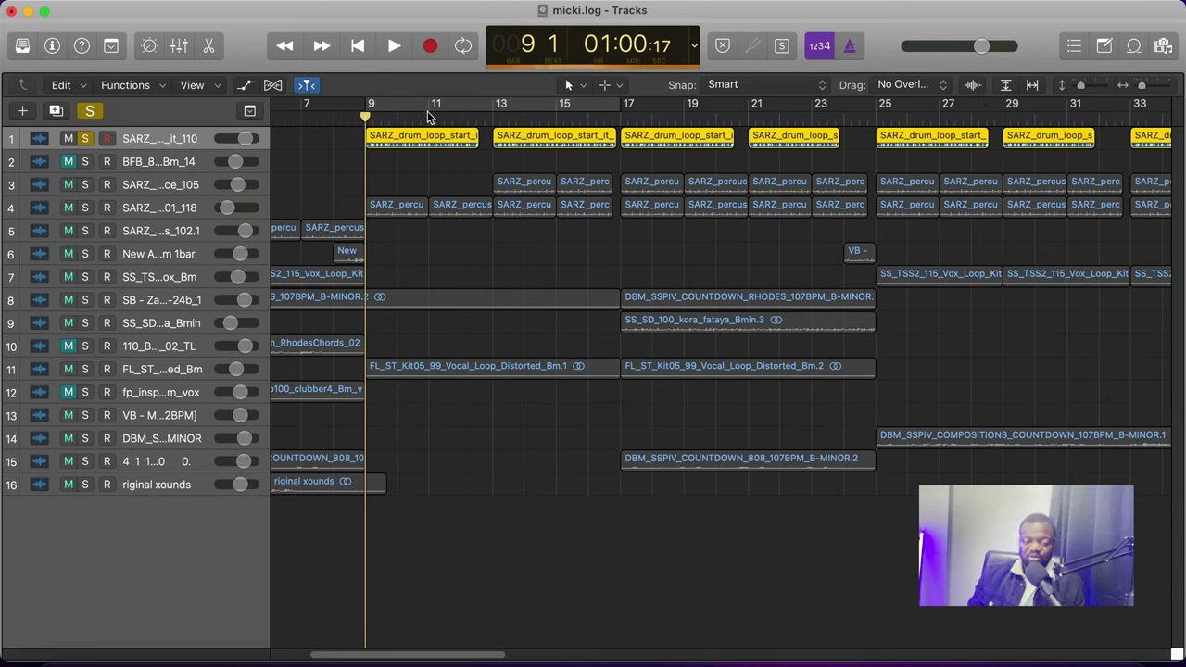
# Cycle bars 9 to 17, audition the drum loop, then return the playhead to bar 9
pyautogui.moveTo(441, 113); pyautogui.dragTo(363, 106)
pyautogui.moveTo(621, 111); pyautogui.dragTo(370, 96)
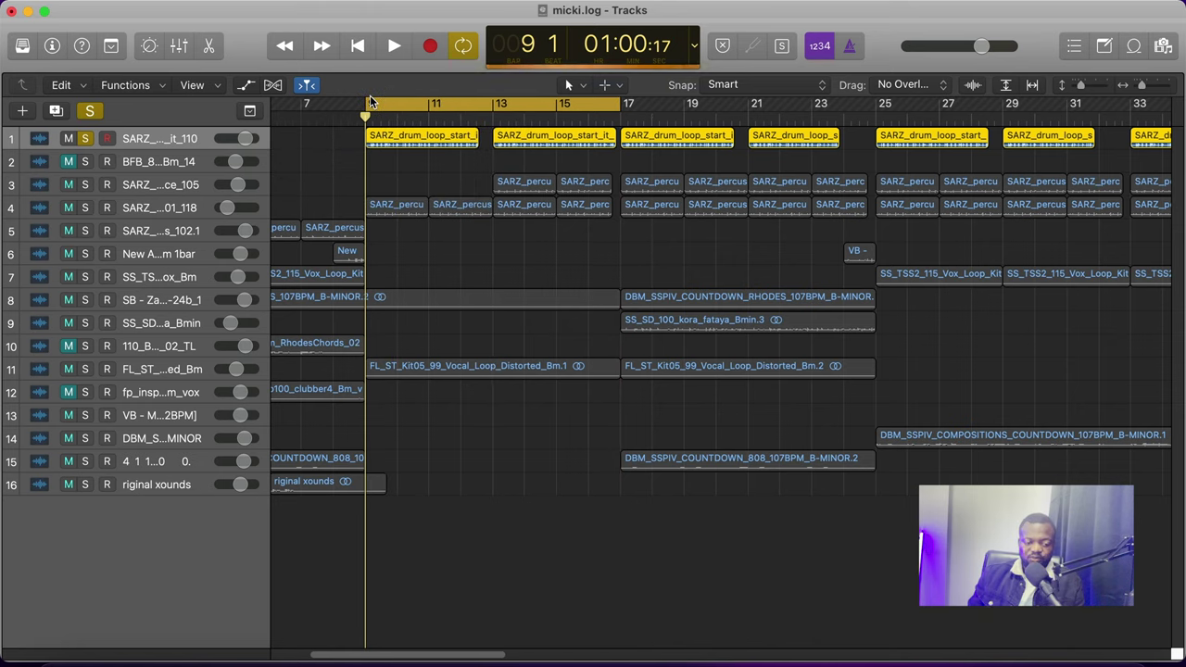
pyautogui.press('space')
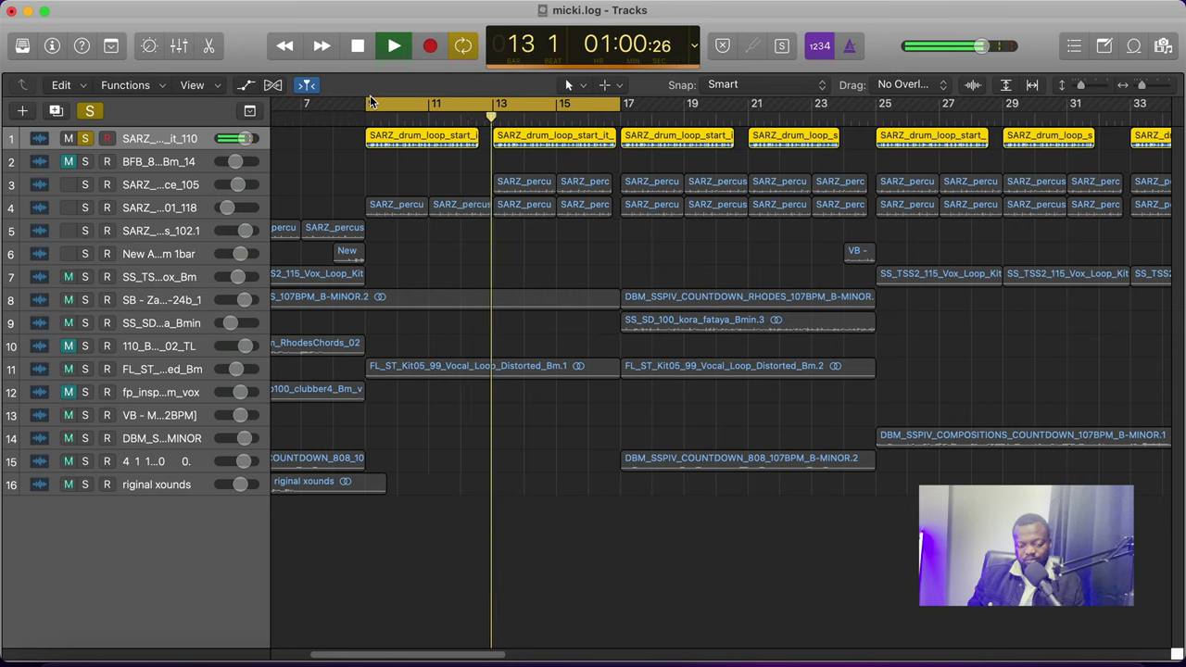
pyautogui.press('space')
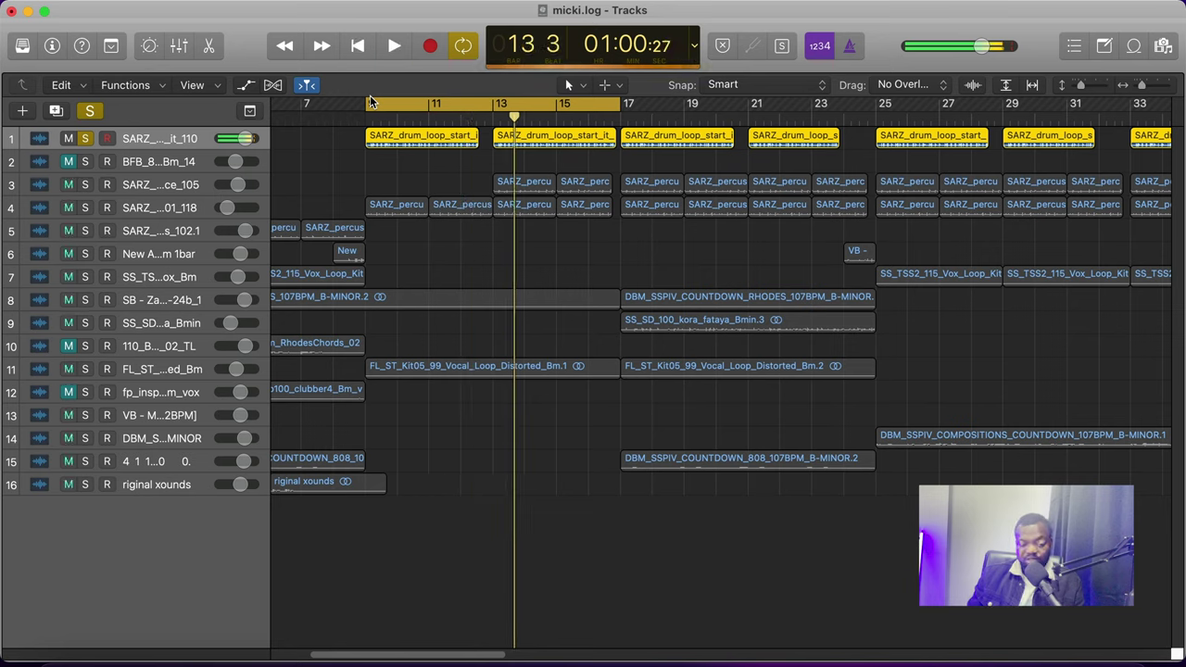
pyautogui.moveTo(515, 117); pyautogui.dragTo(367, 114)
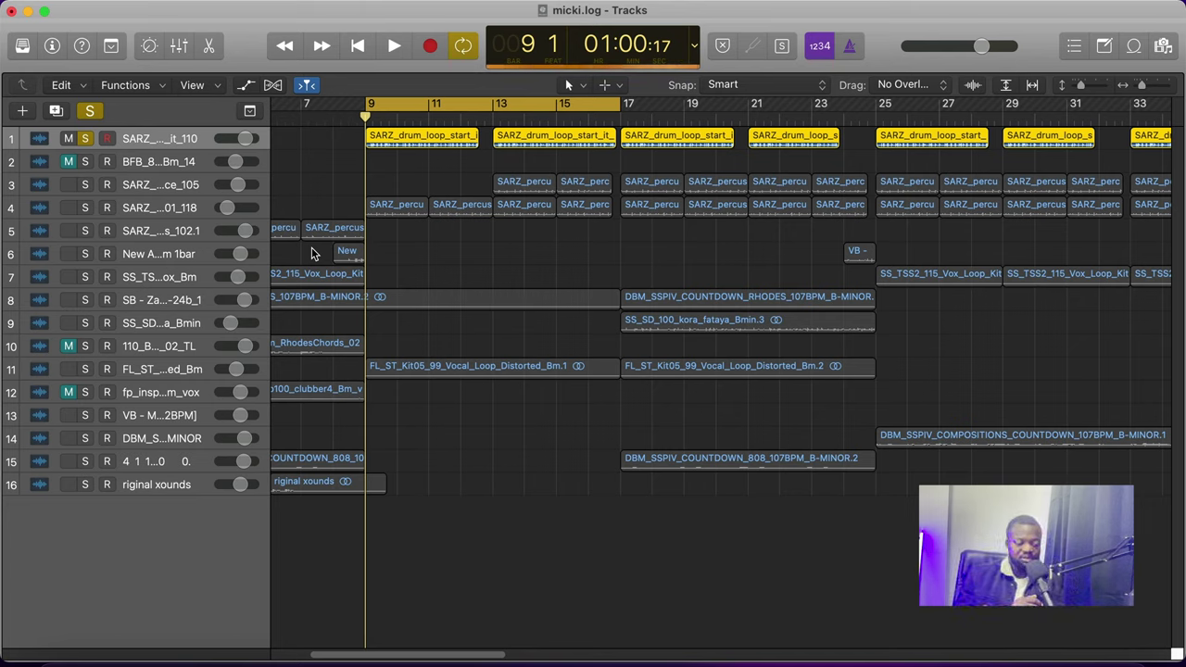
# Solo the Rhodes countdown on track 8 and play it with the drum loop
pyautogui.scroll(-3, 530, 295)
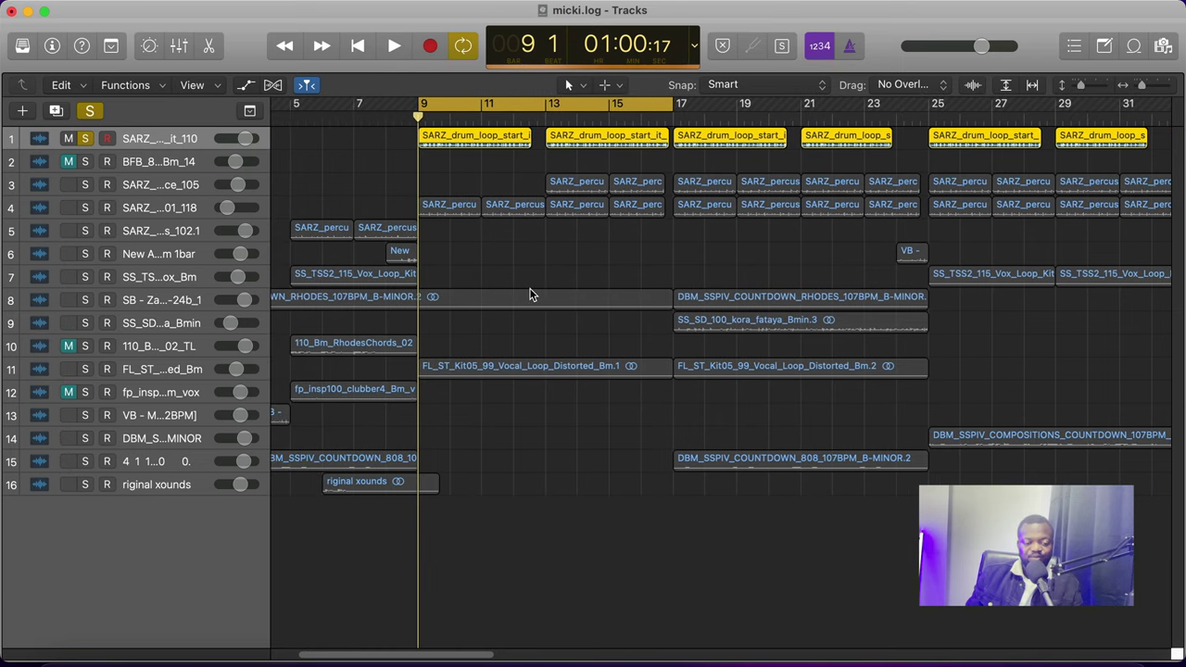
pyautogui.scroll(-3, 530, 295)
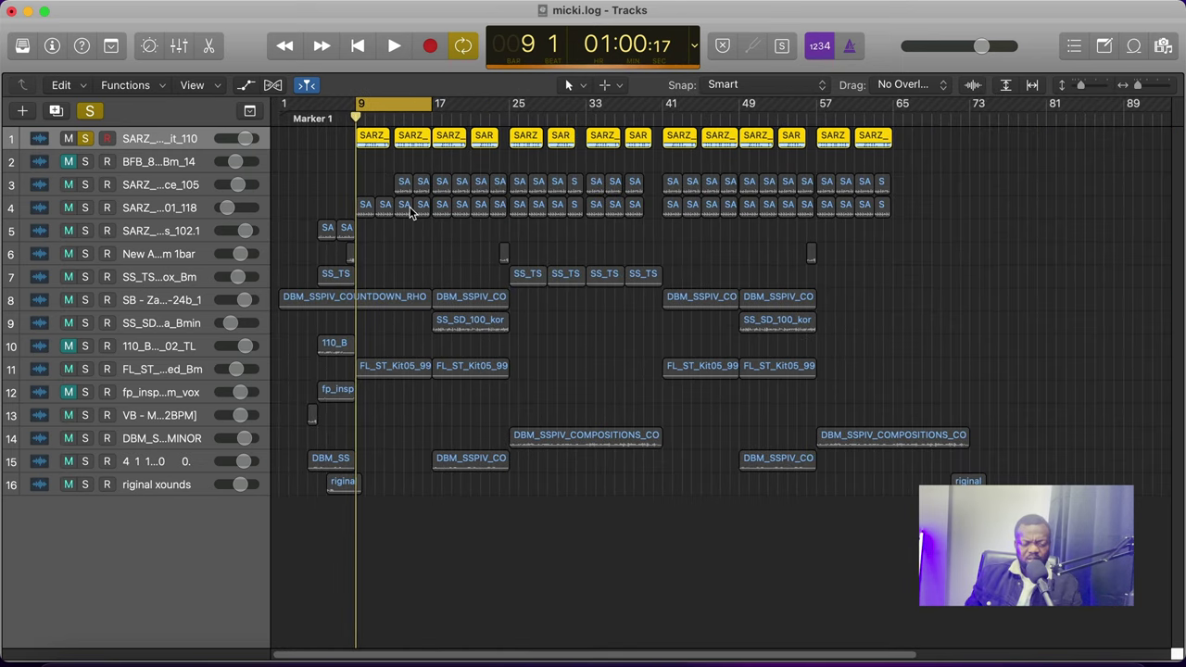
pyautogui.scroll(5, 412, 213)
pyautogui.hscroll(-5, 489, 240)
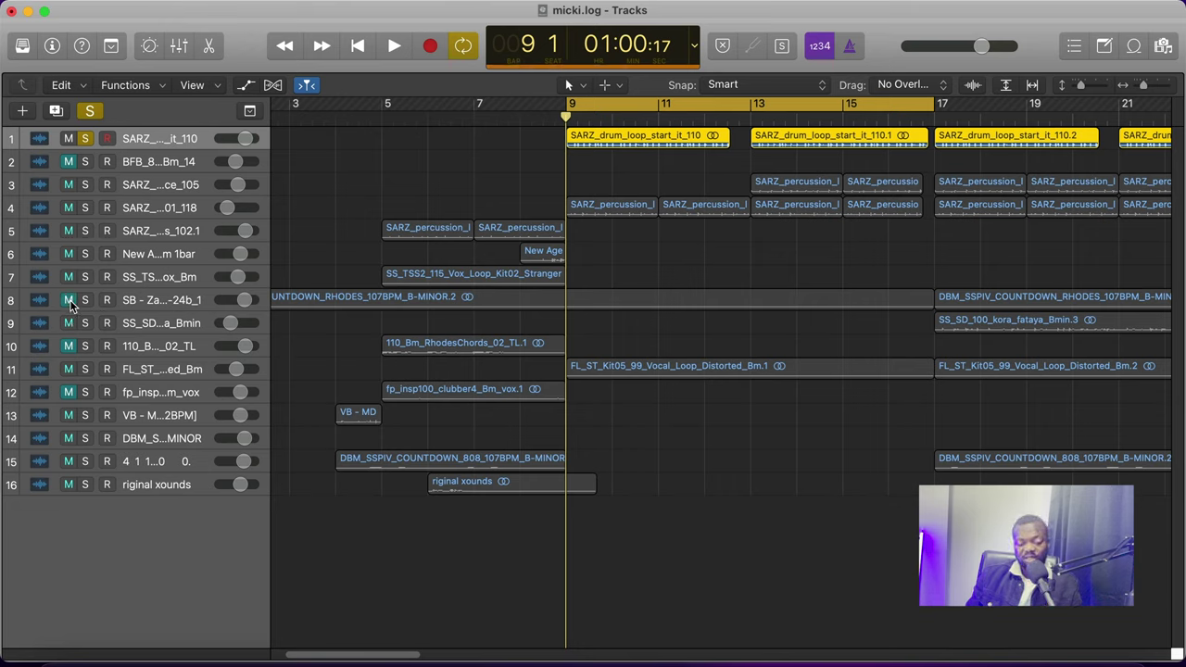
pyautogui.click(86, 301)
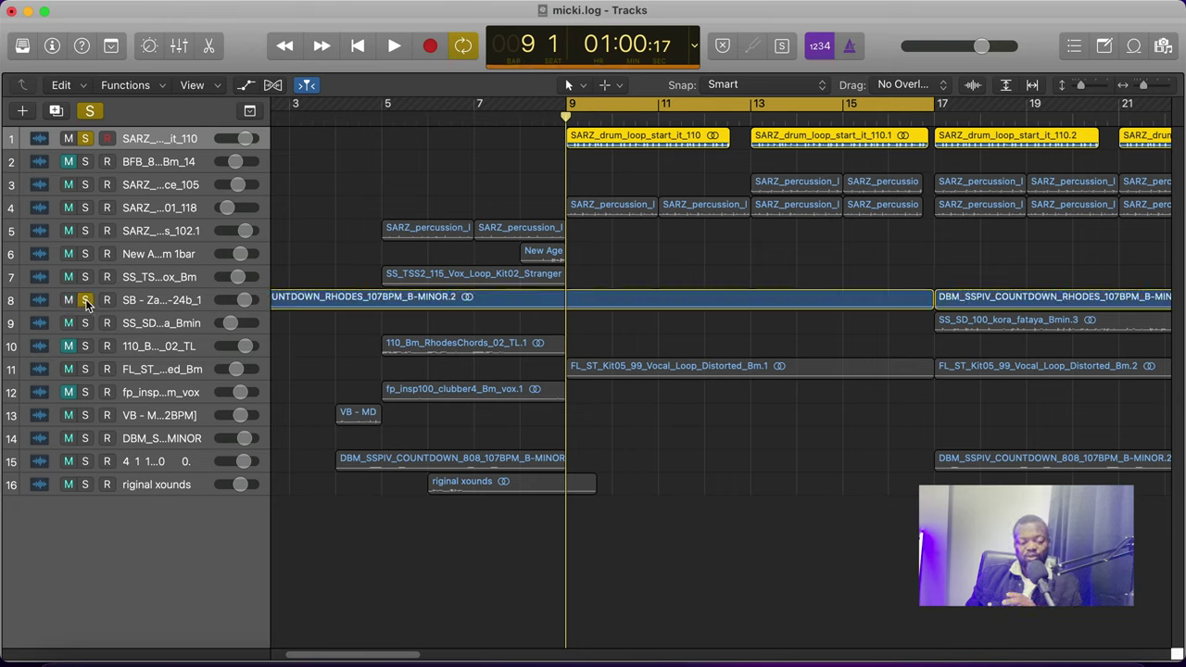
pyautogui.press('space')
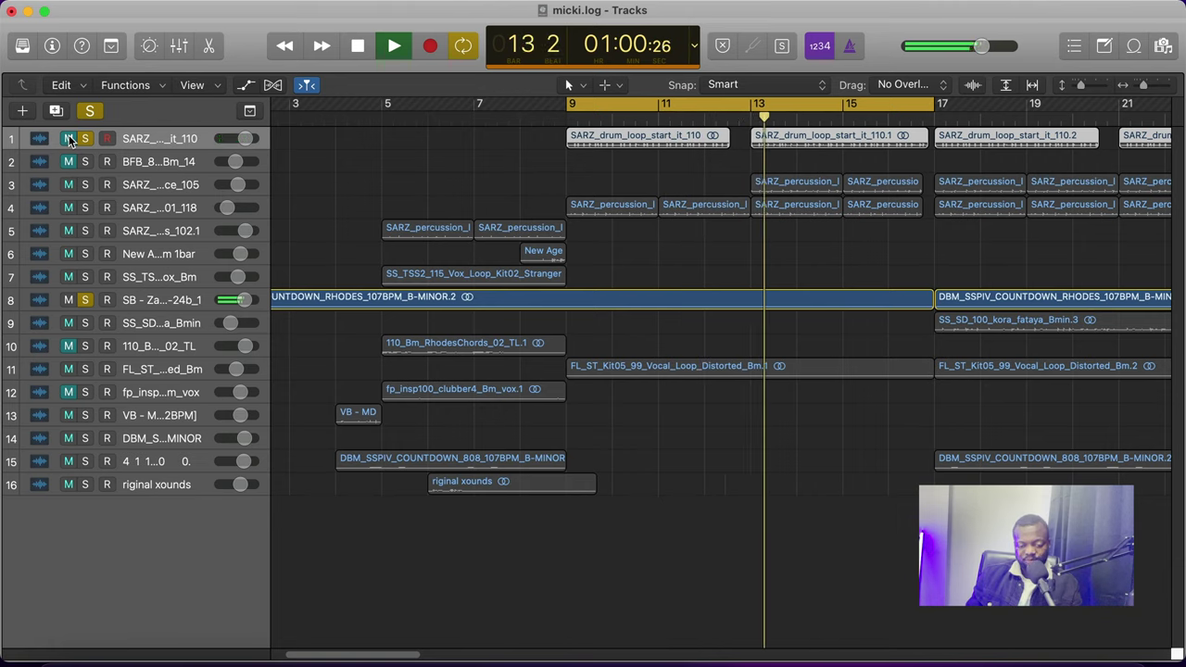
# Toggle the drum loop's mute during playback, stop, and unmute the Rhodes chords on track 10
pyautogui.click(68, 138)
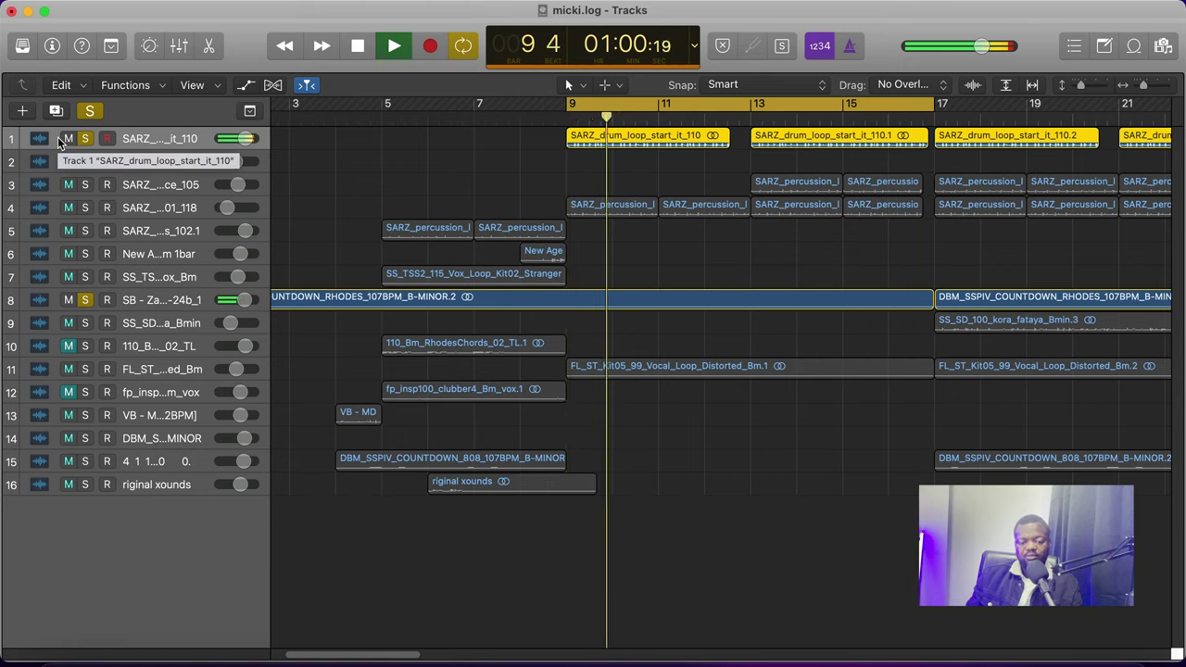
pyautogui.press('space')
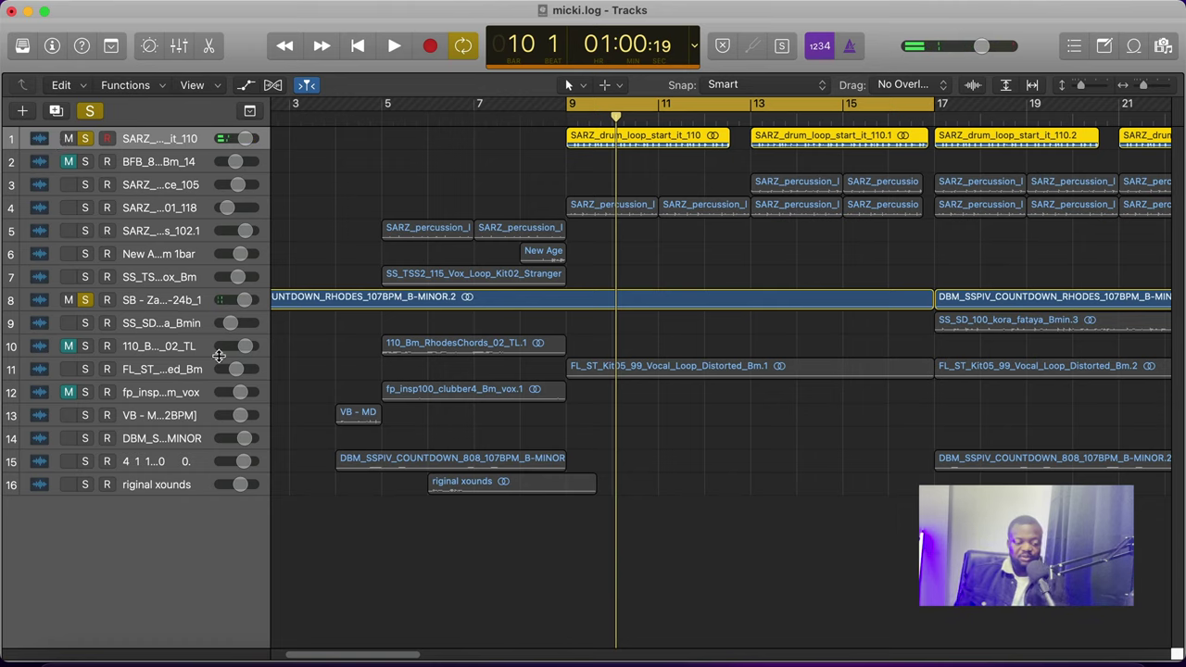
pyautogui.click(67, 346)
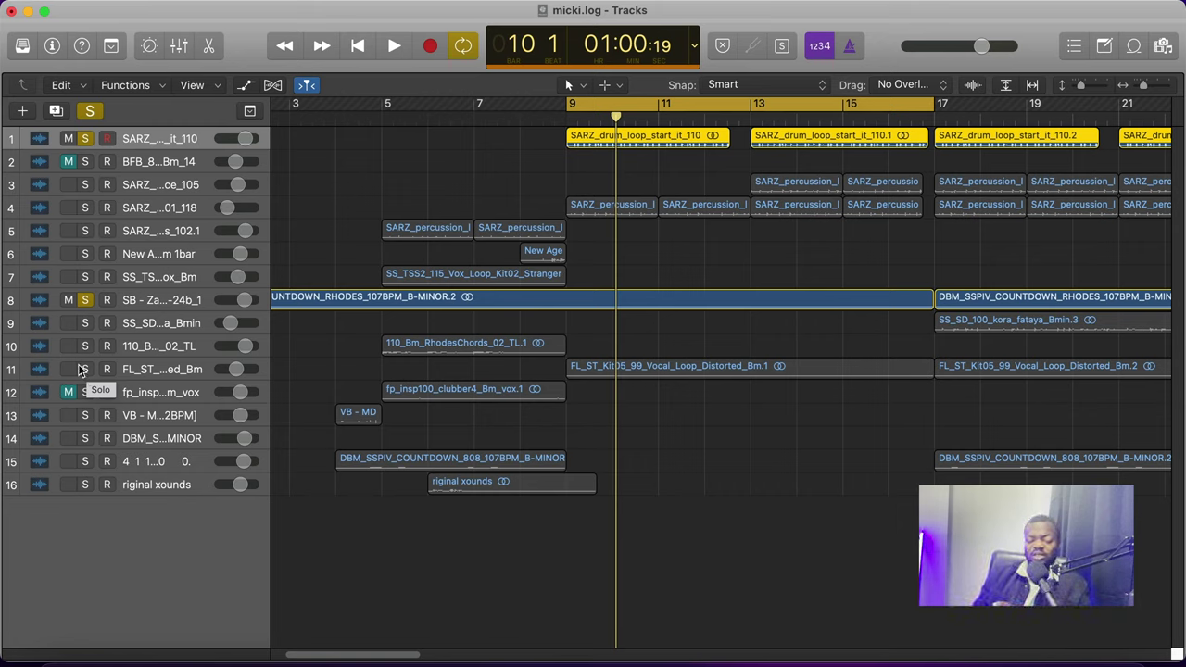
# Solo the distorted vocal loop on track 11 and audition it with drums and Rhodes muted
pyautogui.click(70, 139)
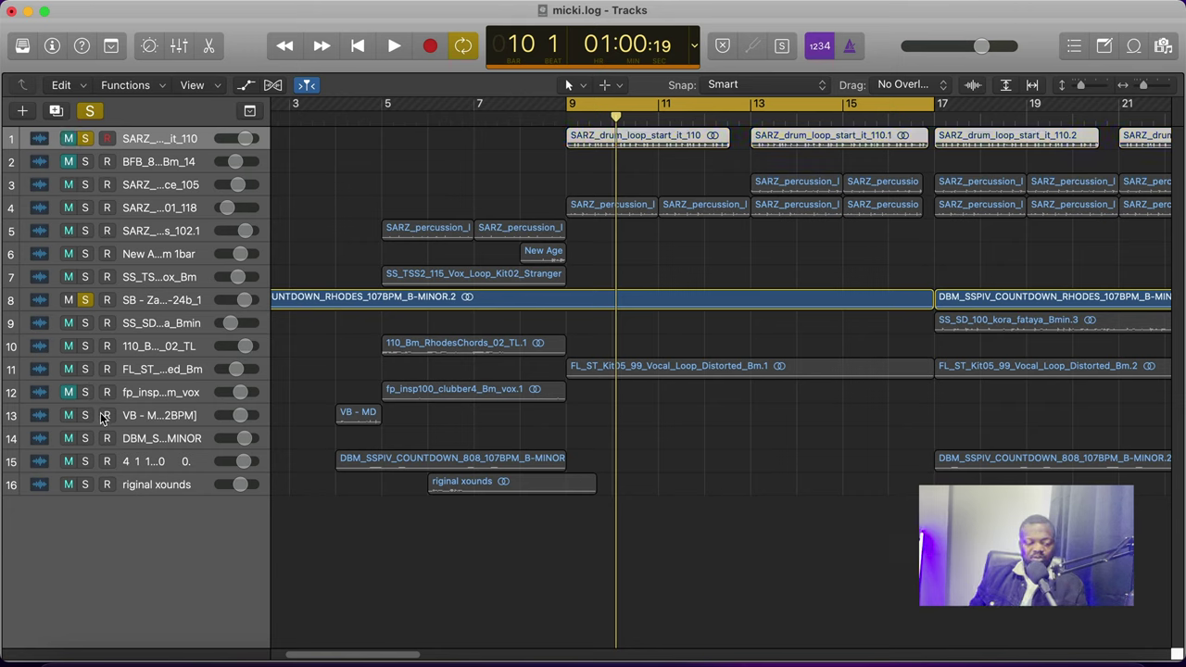
pyautogui.click(85, 370)
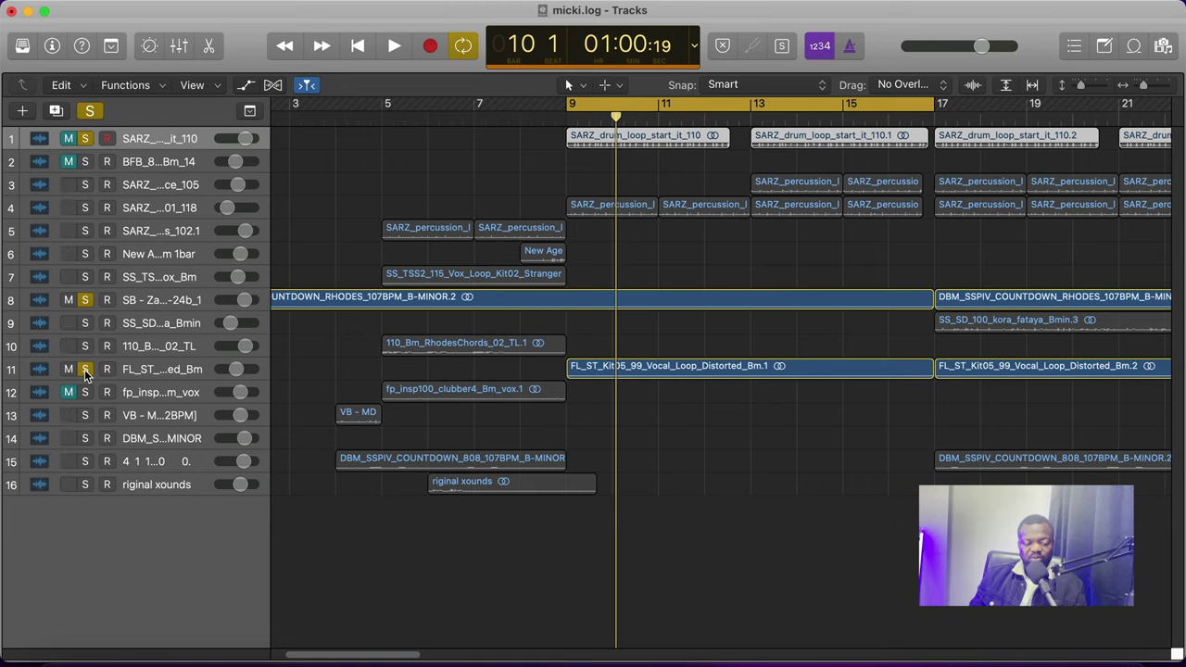
pyautogui.click(69, 301)
pyautogui.press('space')
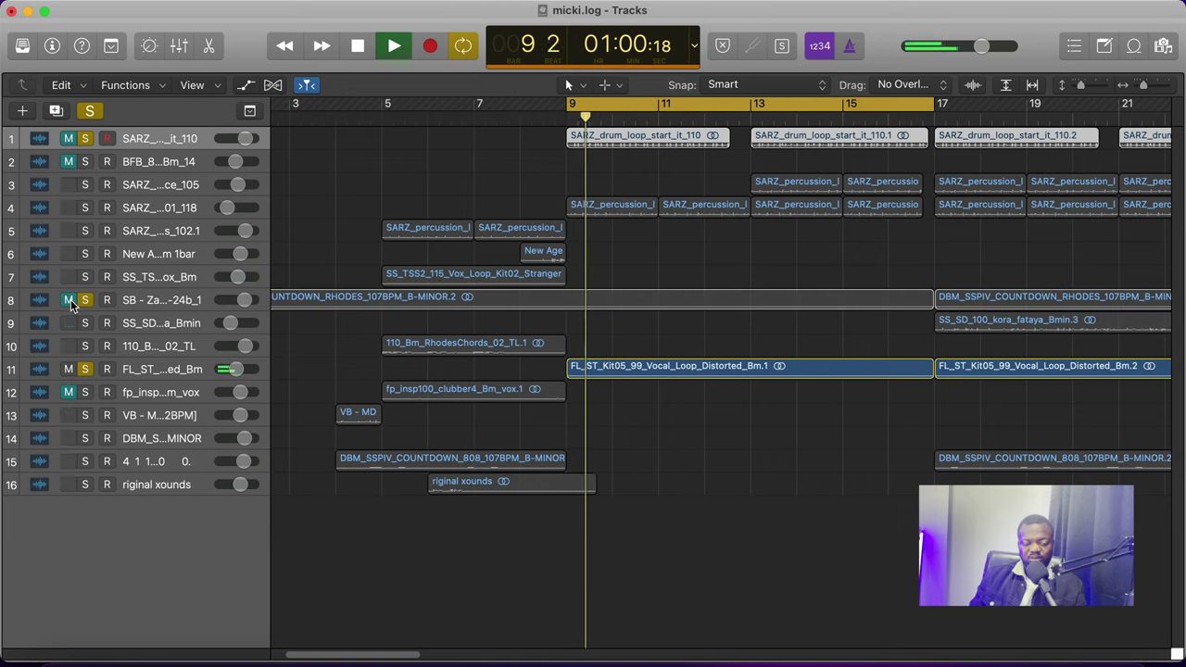
pyautogui.keyDown('alt'); pyautogui.click(70, 300); pyautogui.keyUp('alt')
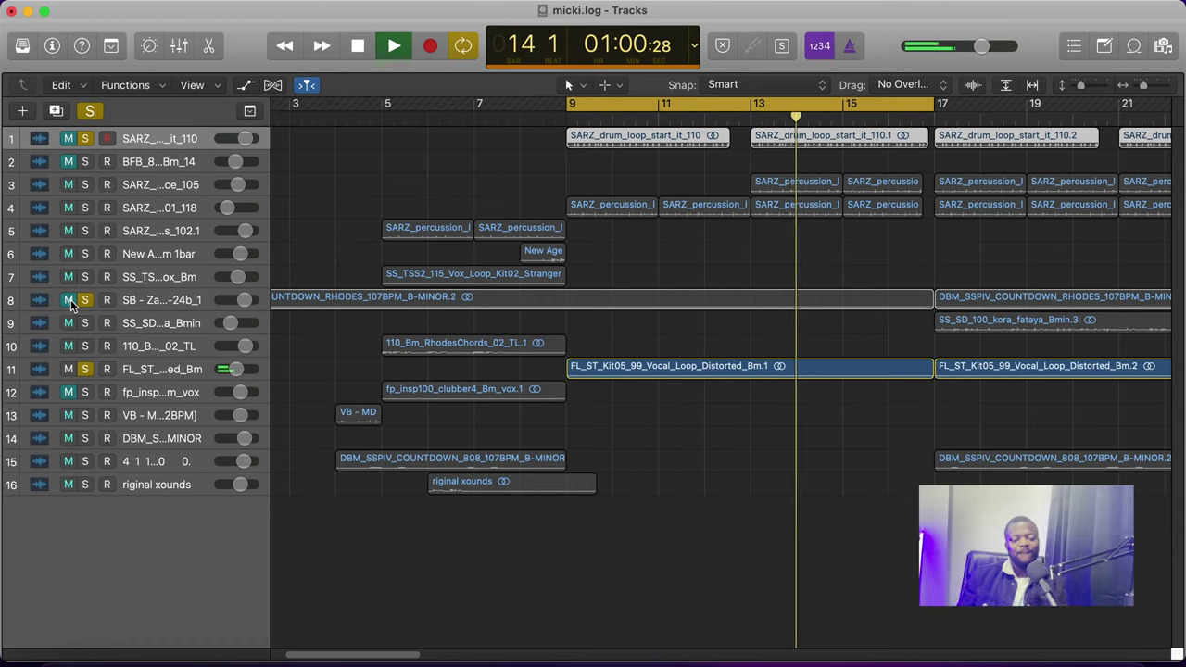
pyautogui.press('space')
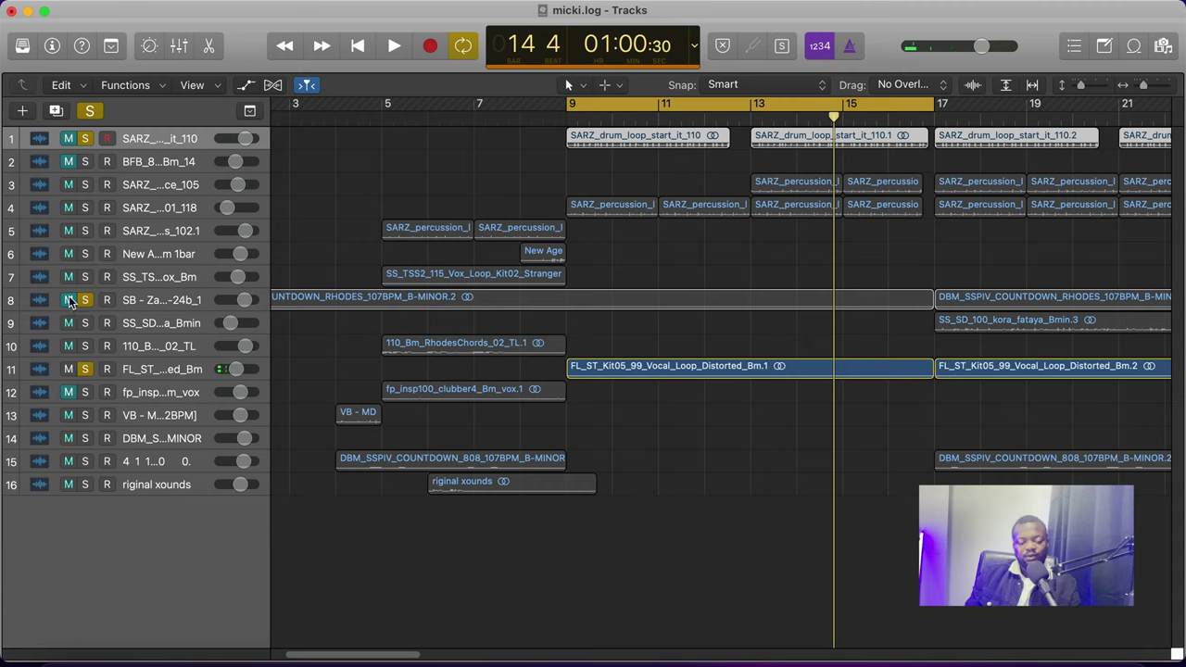
# Unmute the Rhodes countdown and drum loop, and play all three layers together
pyautogui.click(70, 301)
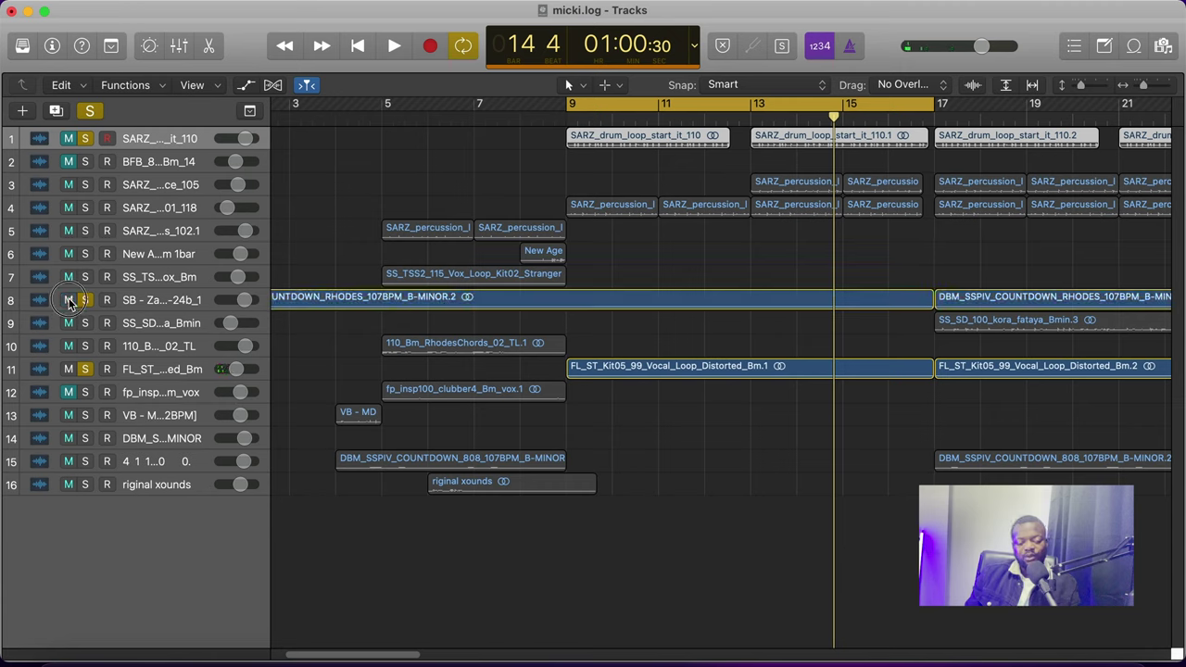
pyautogui.click(69, 139)
pyautogui.press('space')
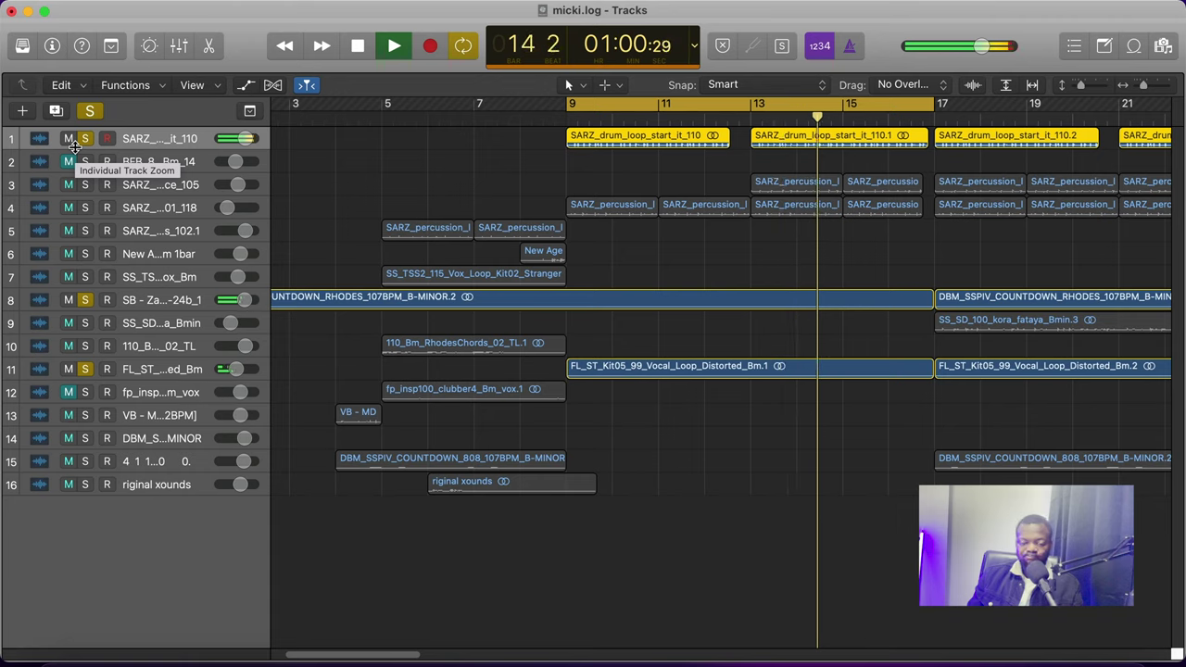
pyautogui.press('space')
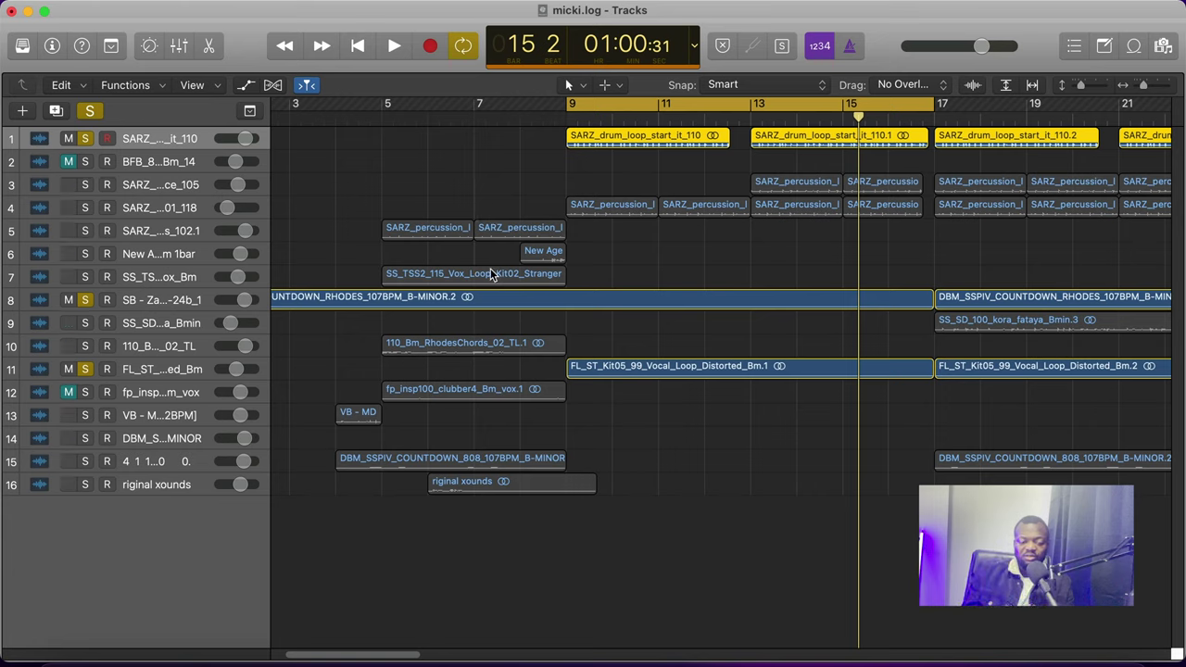
# Solo both percussion loop tracks 3 and 4
pyautogui.moveTo(65, 188)
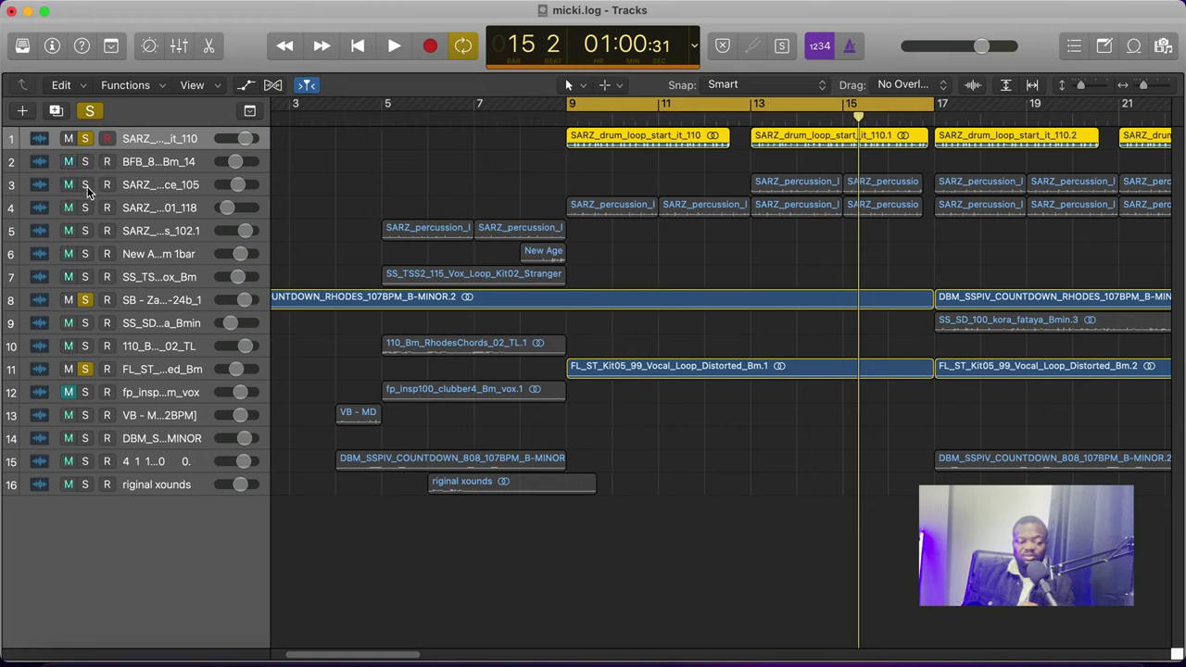
pyautogui.click(71, 187)
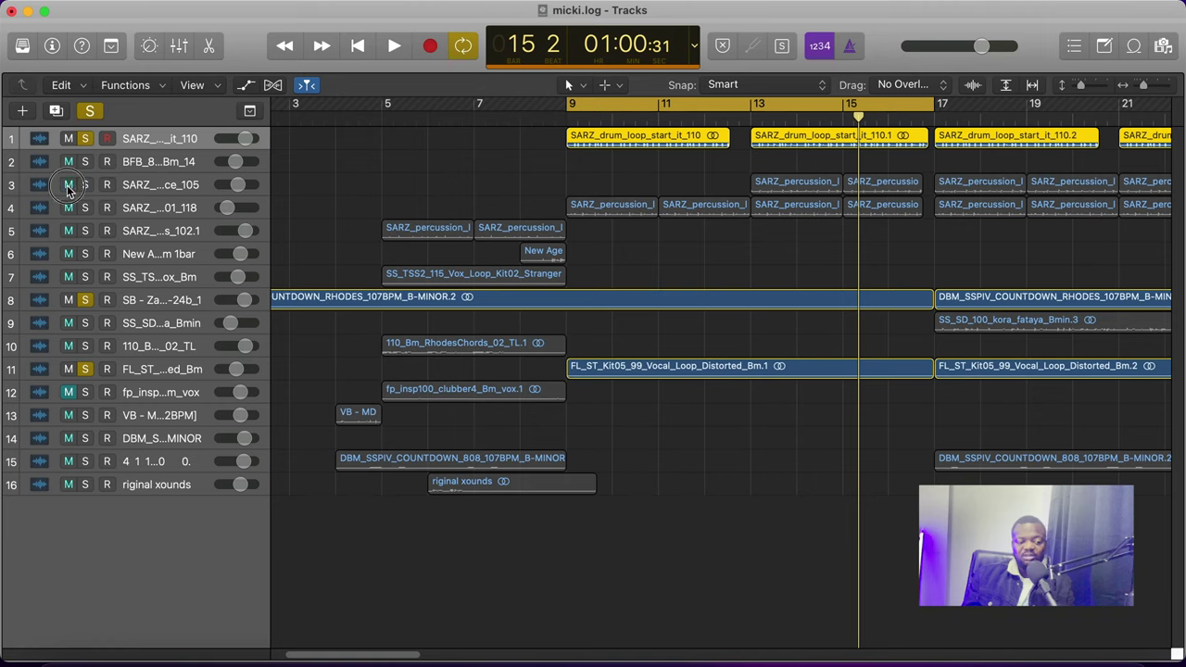
pyautogui.click(85, 187)
pyautogui.click(67, 209)
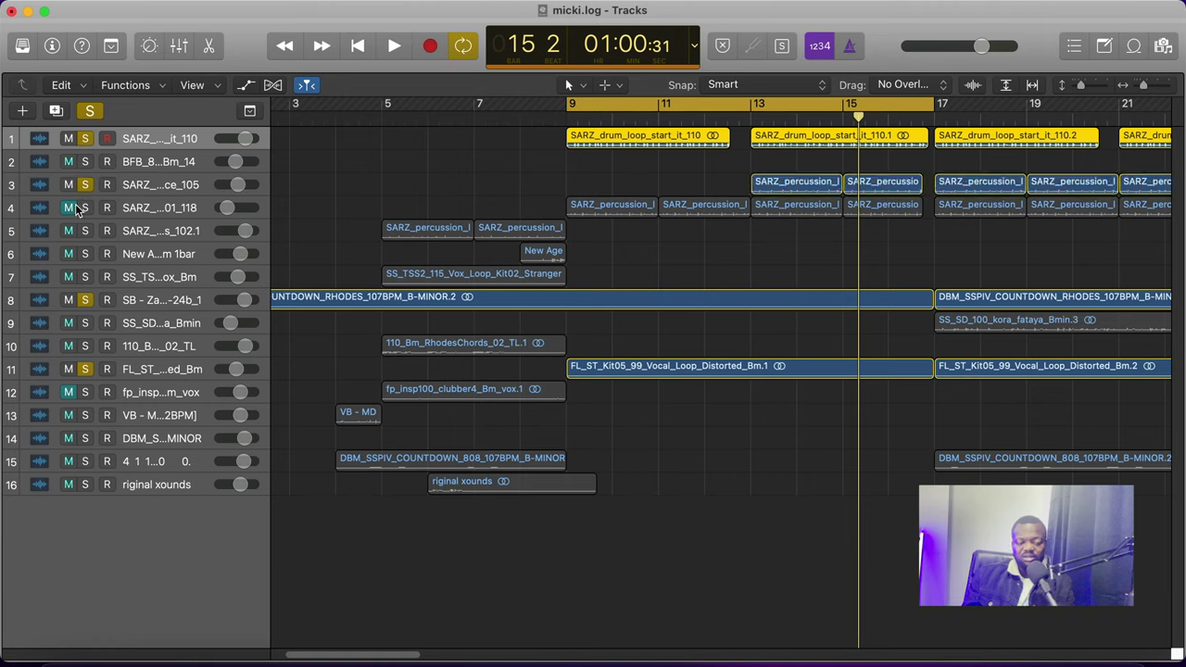
pyautogui.click(77, 208)
# Play from bar 9, muting and then restoring the drum loop during playback
pyautogui.press('space')
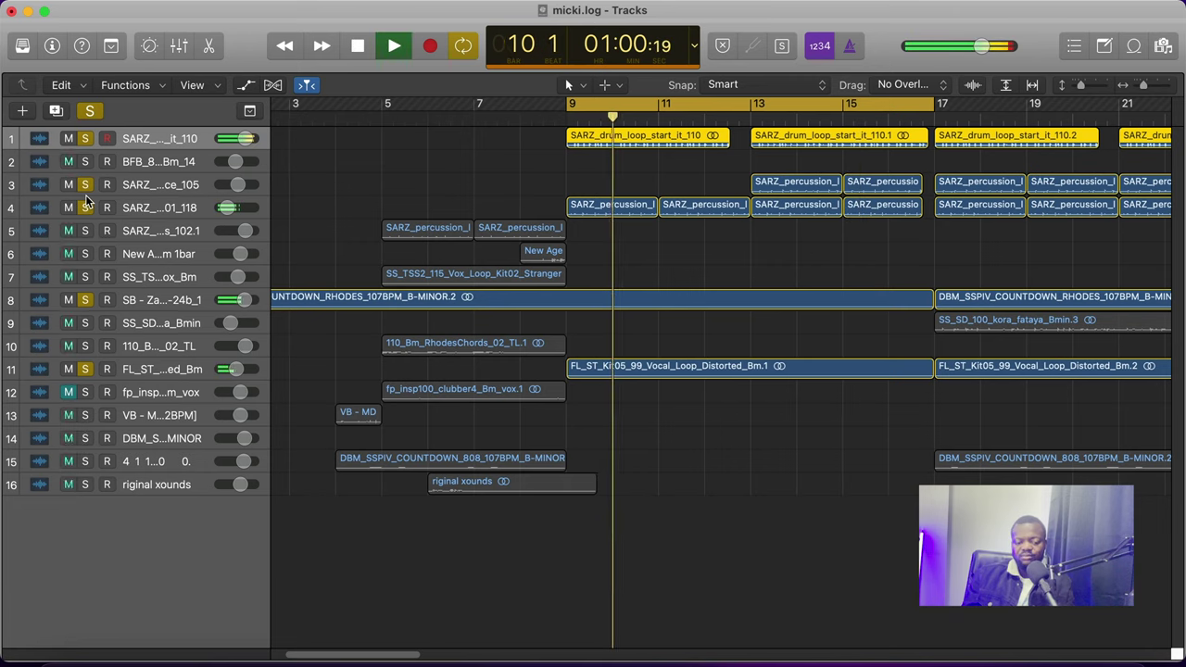
pyautogui.click(69, 139)
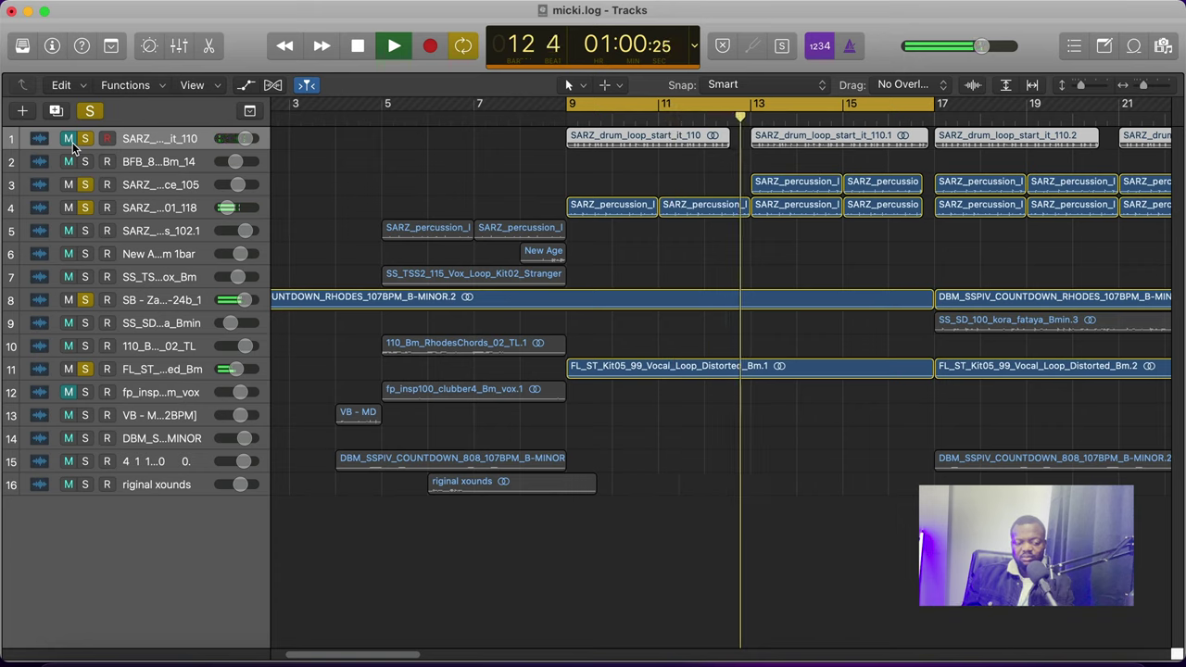
pyautogui.click(73, 145)
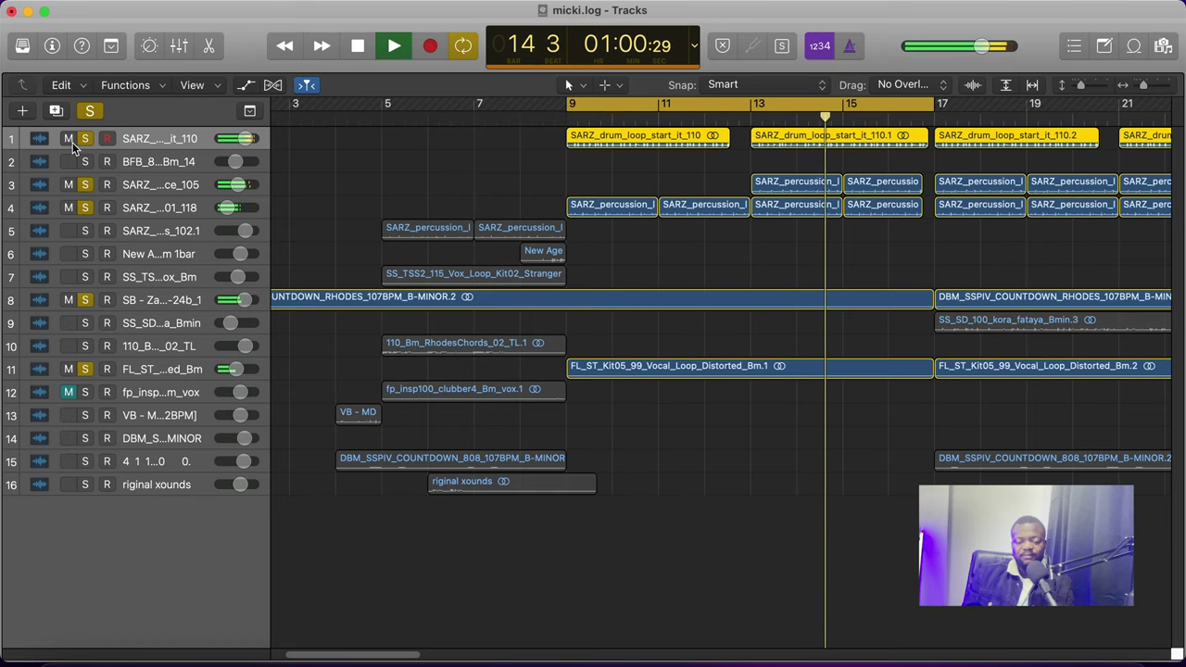
# Stop playback, set a cycle range from bar 1 to about bar 16, and clear all solos
pyautogui.press('space')
pyautogui.scroll(-10, 505, 290)
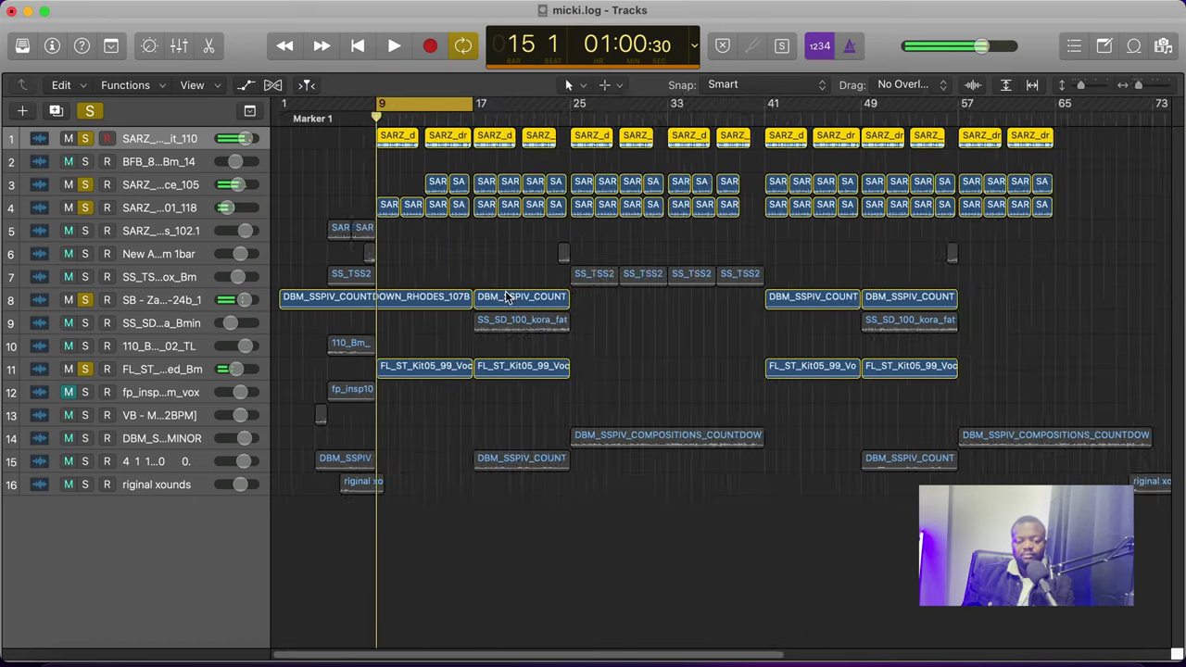
pyautogui.scroll(8, 389, 332)
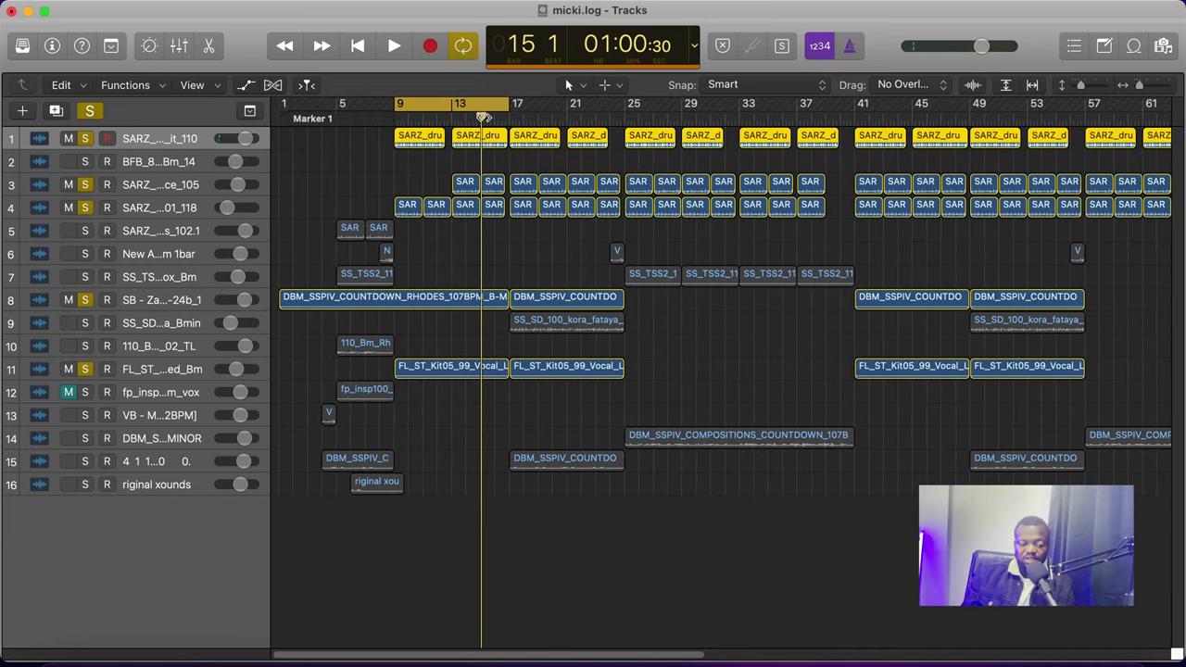
pyautogui.moveTo(415, 106); pyautogui.dragTo(283, 104)
pyautogui.moveTo(408, 100); pyautogui.dragTo(509, 102)
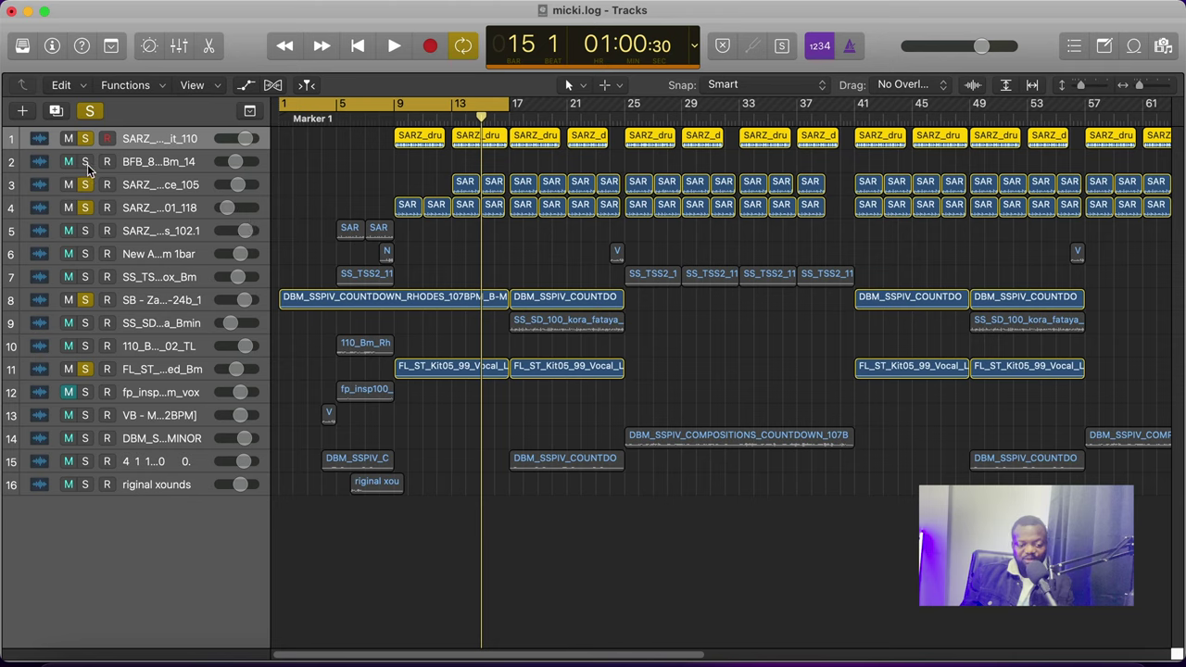
pyautogui.click(91, 110)
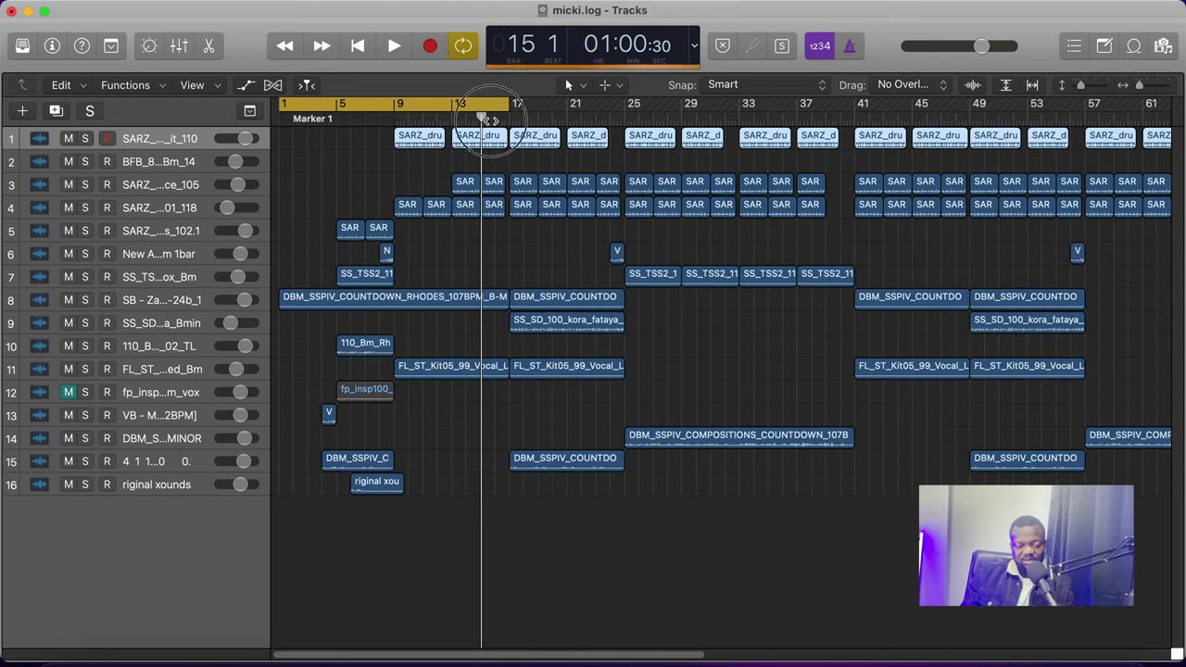
pyautogui.press('Return')
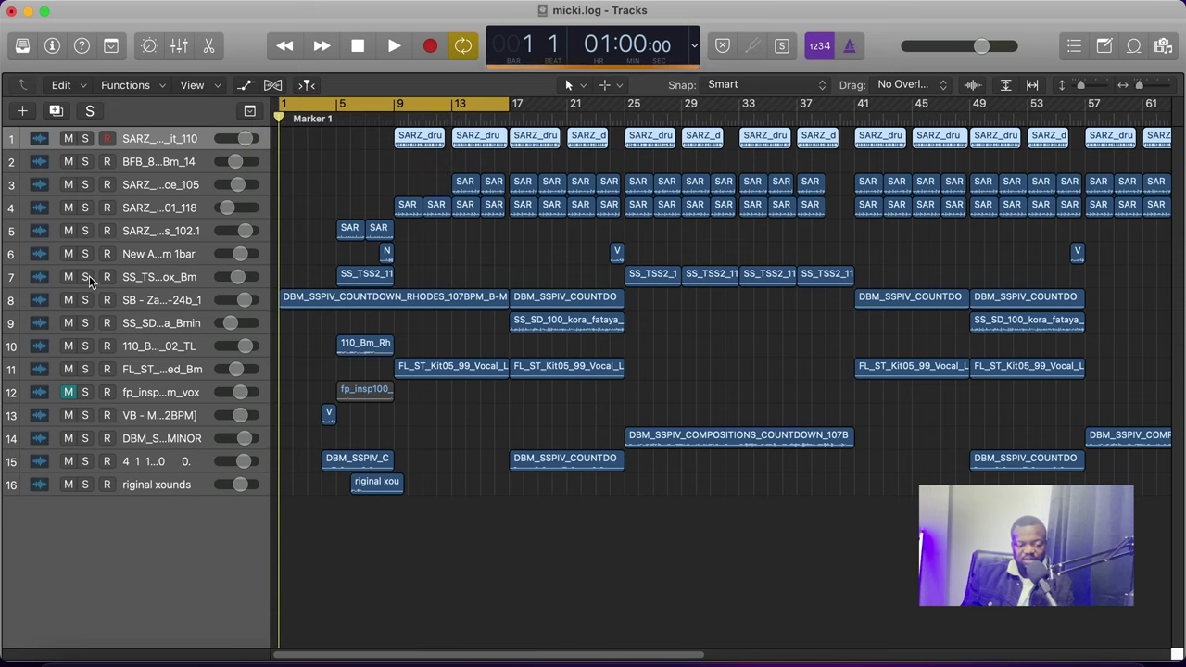
# Solo the vocal loop on track 7, move the playhead to bar 1, and turn Cycle off
pyautogui.click(85, 276)
pyautogui.click(337, 117)
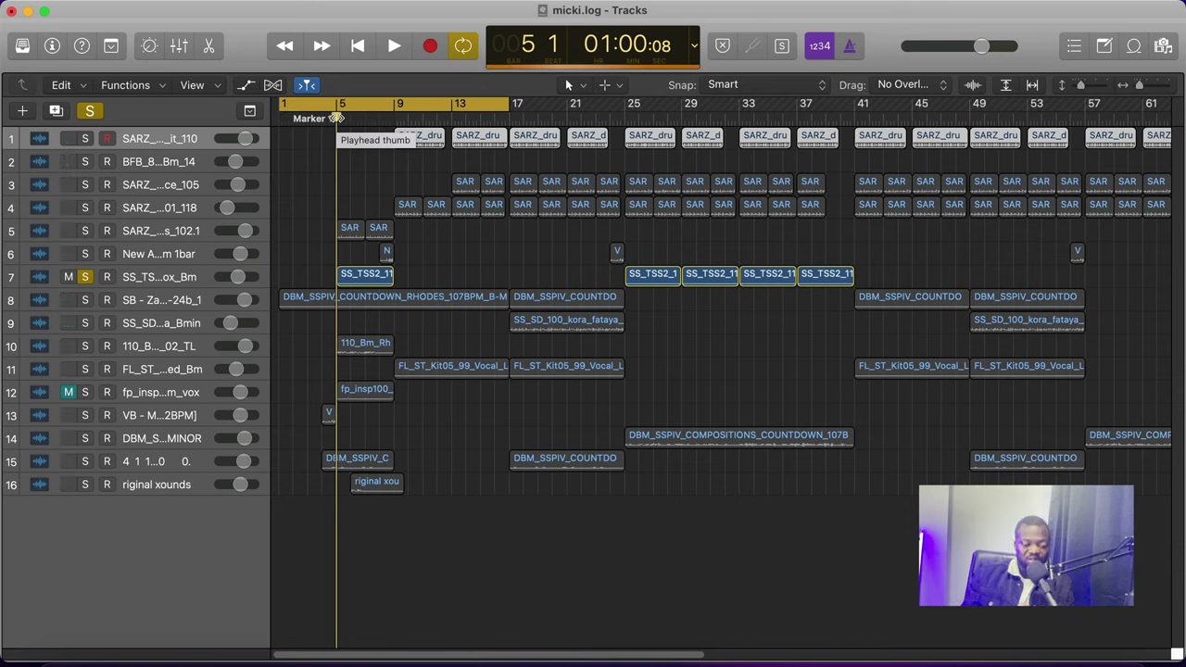
pyautogui.moveTo(336, 119); pyautogui.dragTo(283, 119)
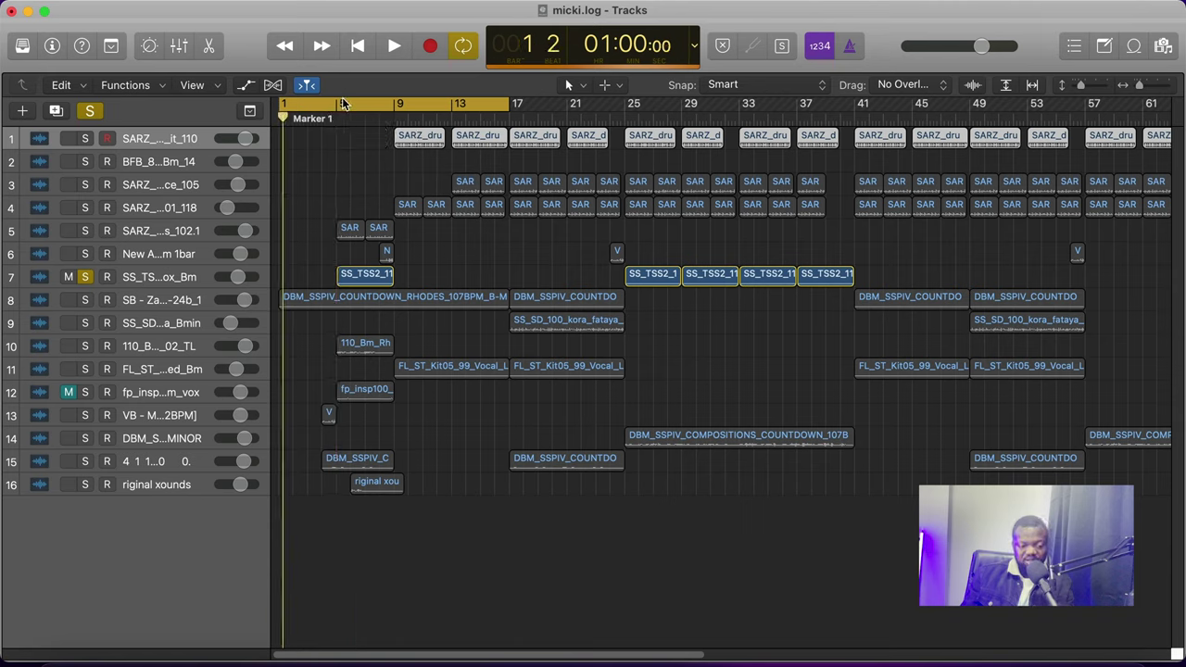
pyautogui.click(341, 99)
pyautogui.click(343, 119)
# Play the vocal loop on its own, then stop and clear all solos
pyautogui.press('space')
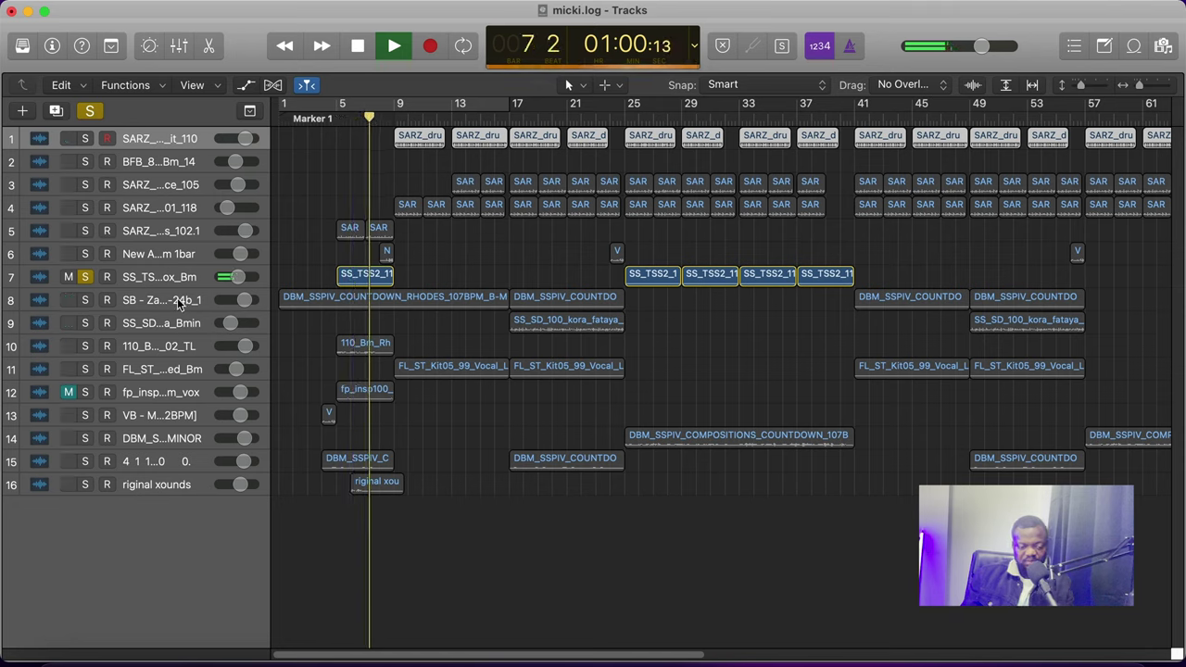
pyautogui.press('space')
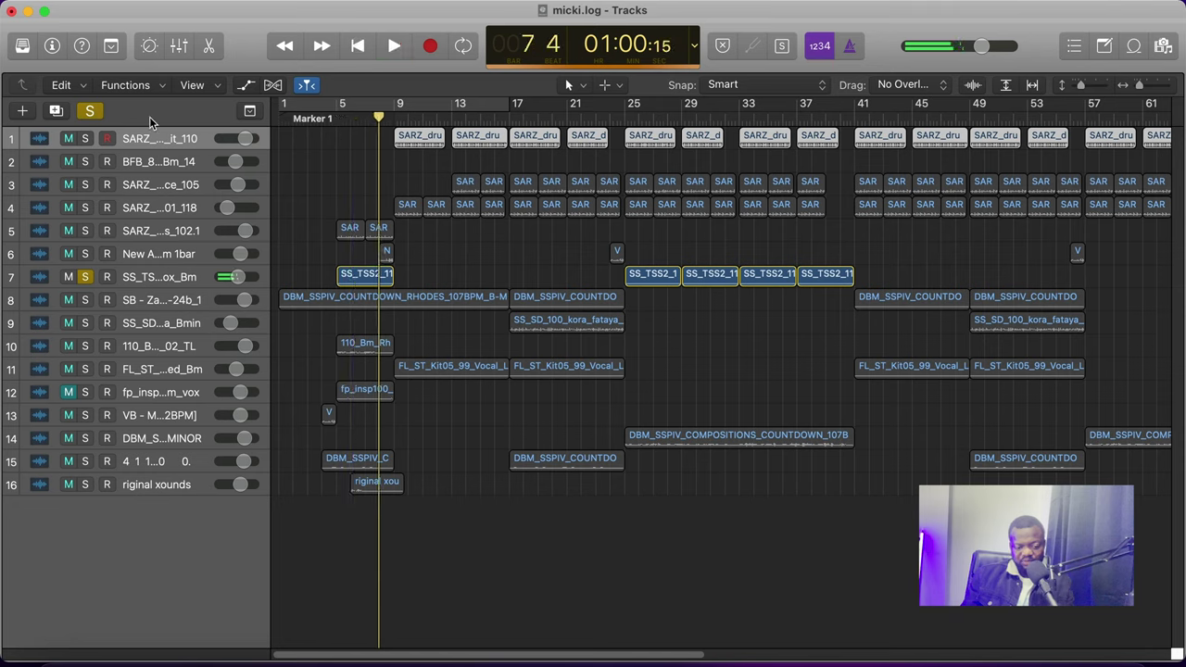
pyautogui.click(93, 111)
pyautogui.click(91, 111)
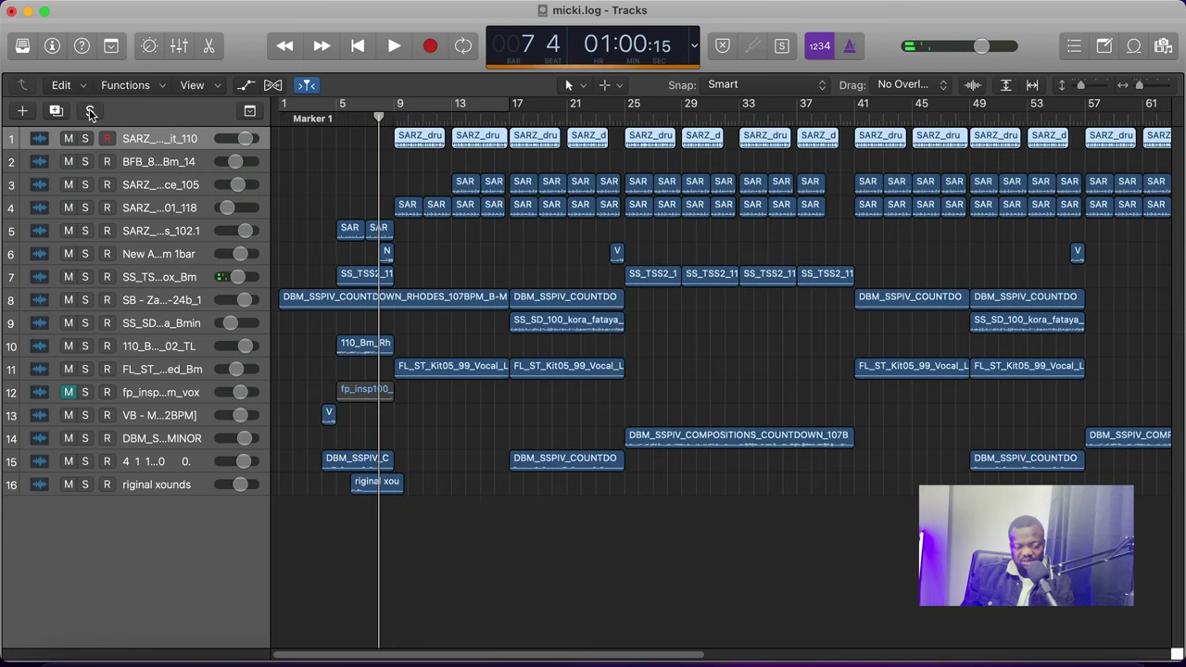
# Briefly play the Rhodes chords on track 10 soloed, then unsolo it at the start
pyautogui.click(84, 345)
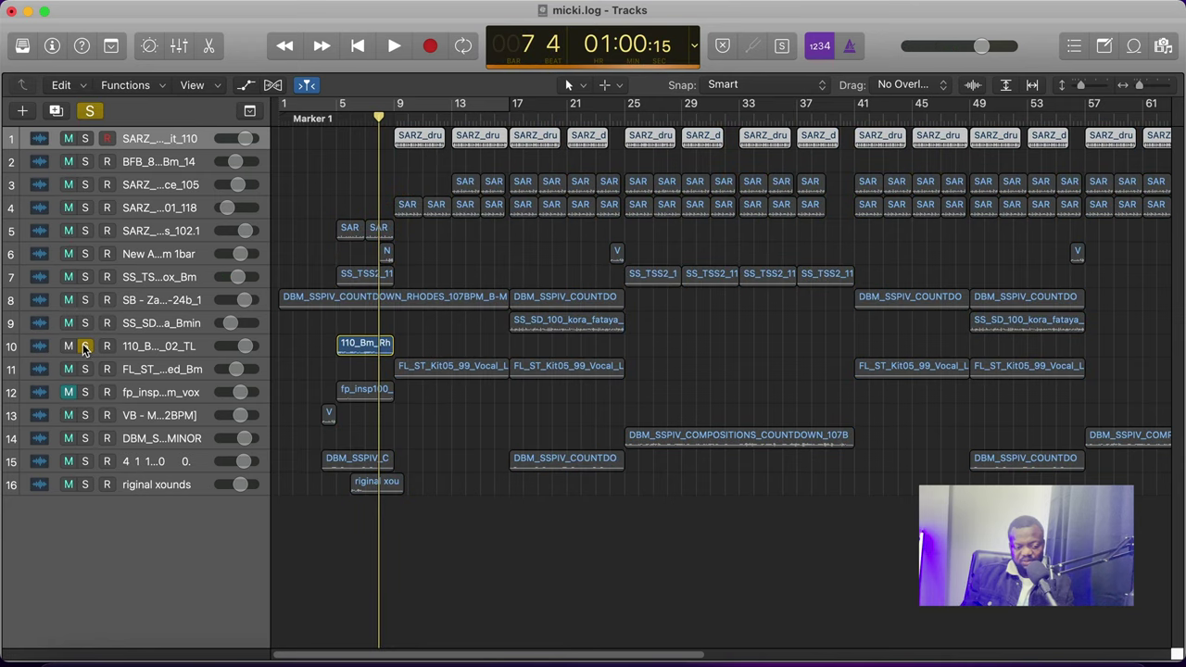
pyautogui.press('space')
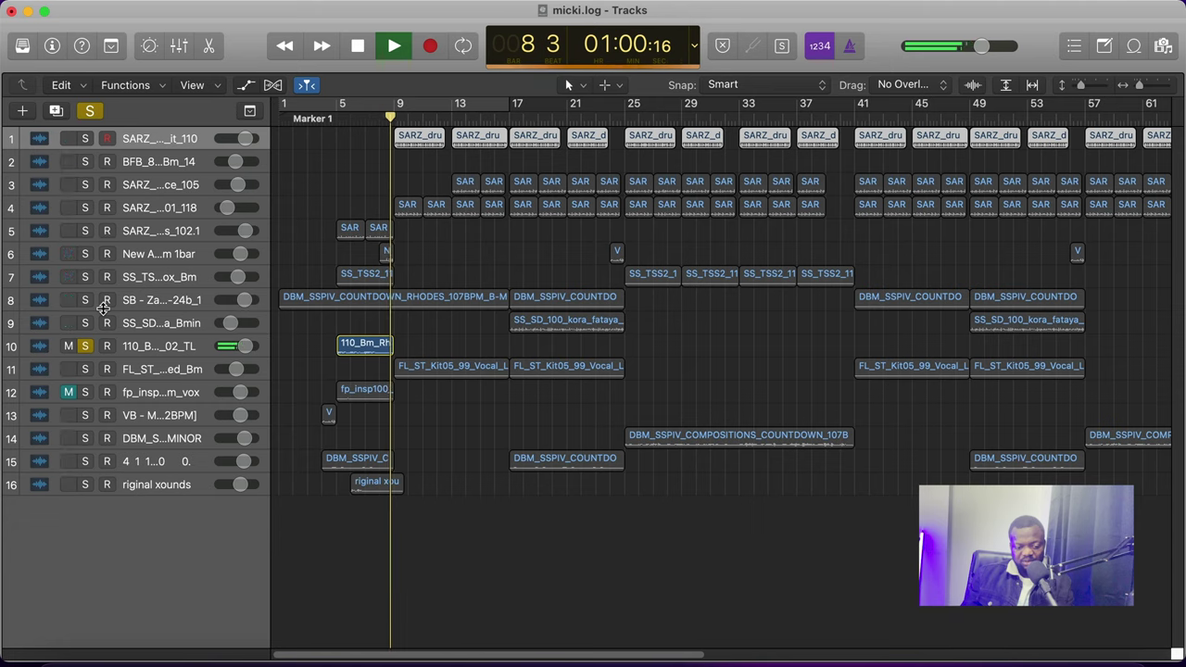
pyautogui.press('space')
pyautogui.press('Return')
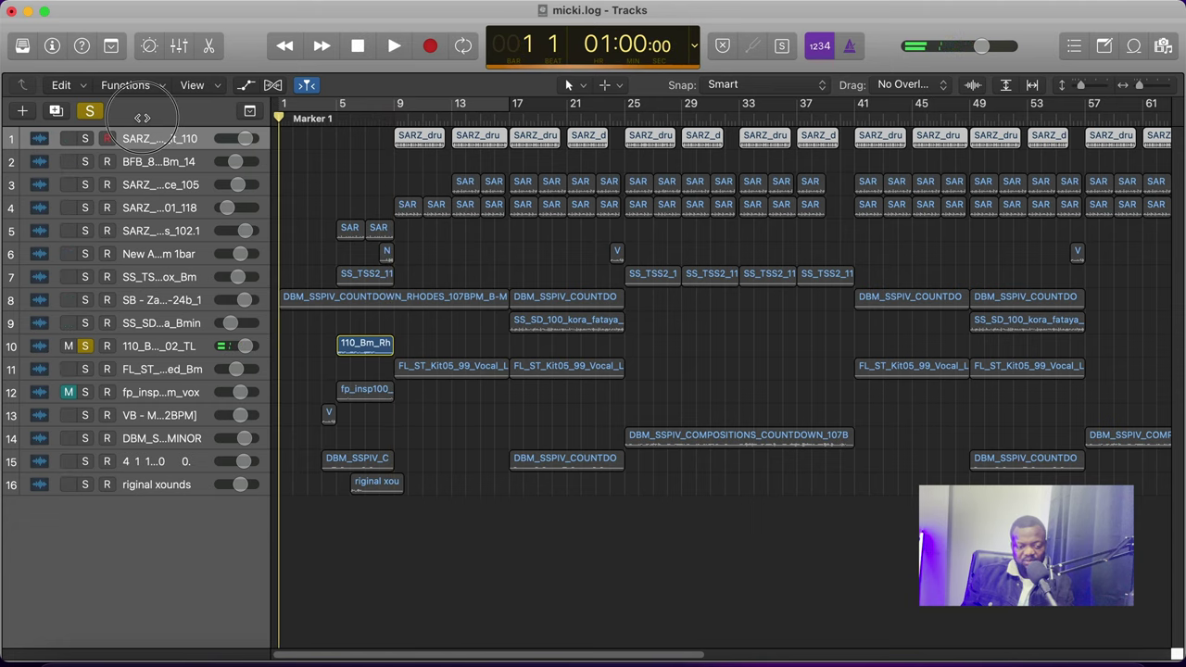
pyautogui.click(86, 111)
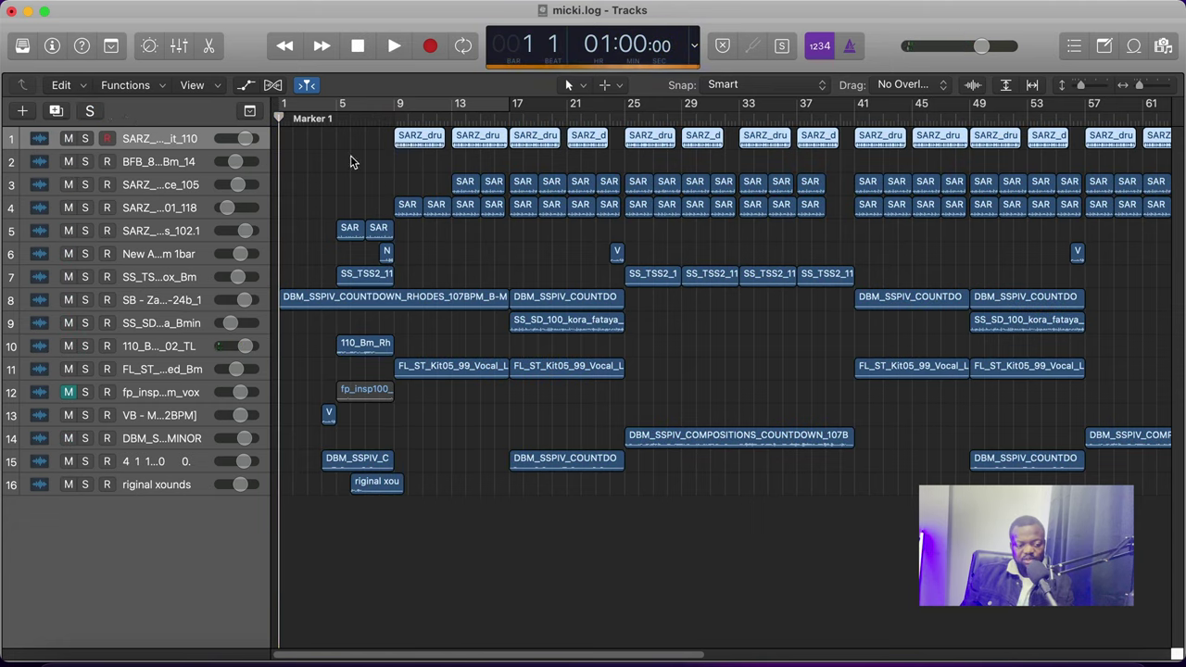
# Play the full arrangement from the start, then replay briefly from bar 4
pyautogui.press('space')
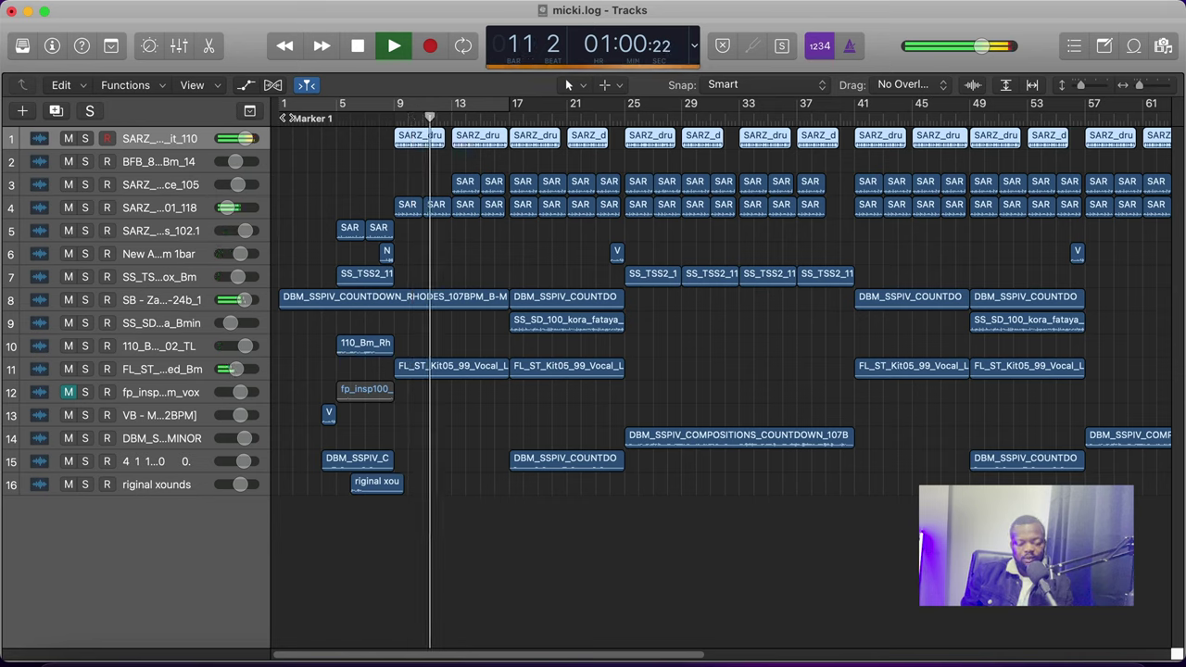
pyautogui.press('space')
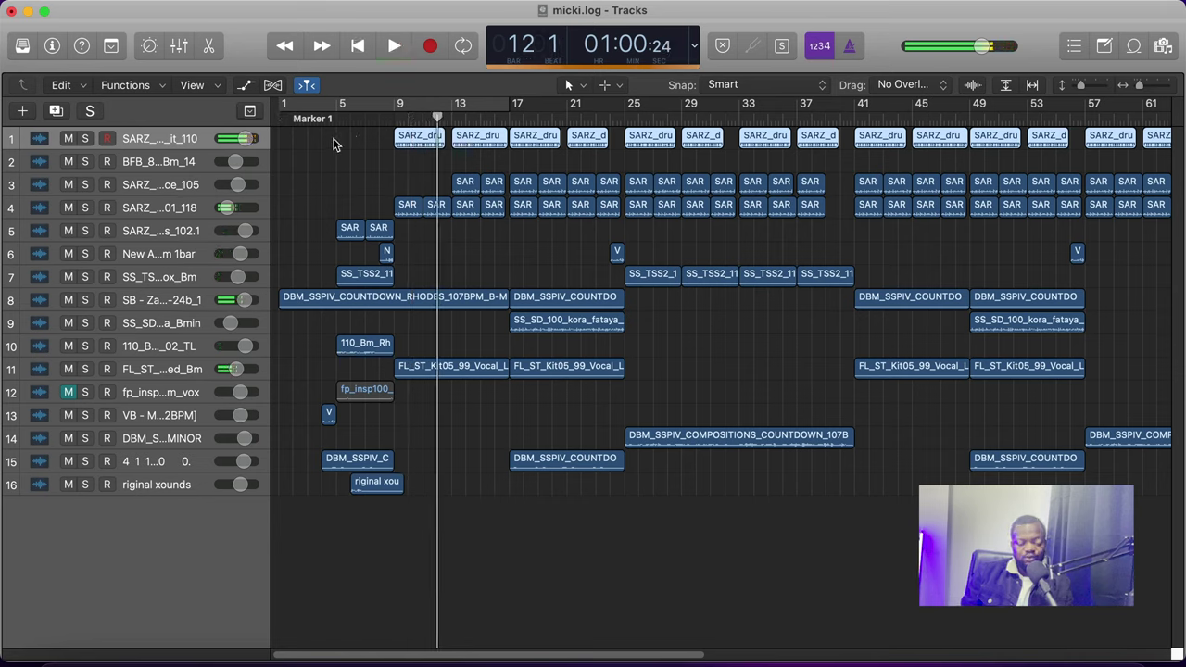
pyautogui.click(323, 120)
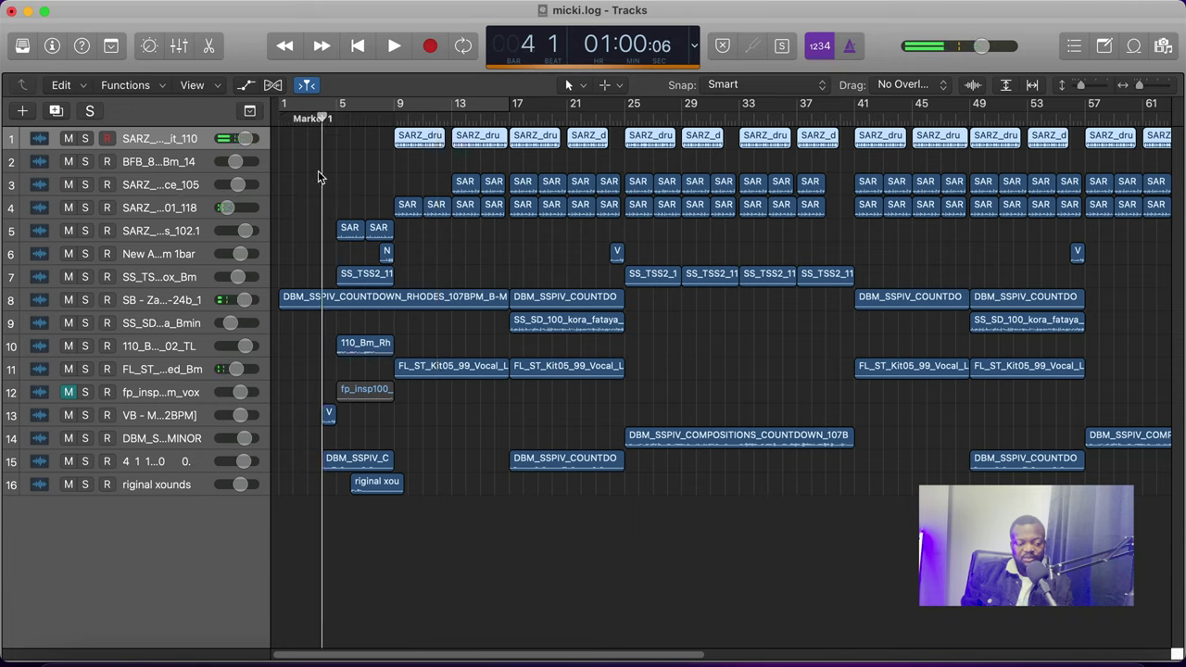
pyautogui.press('space')
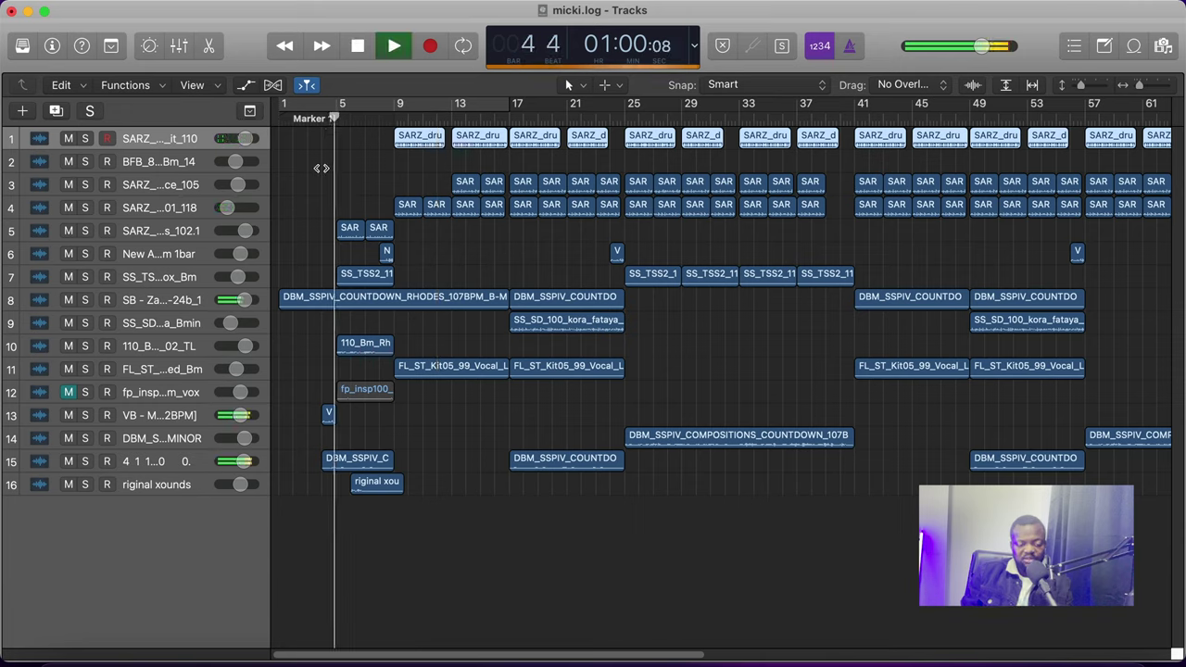
pyautogui.press('space')
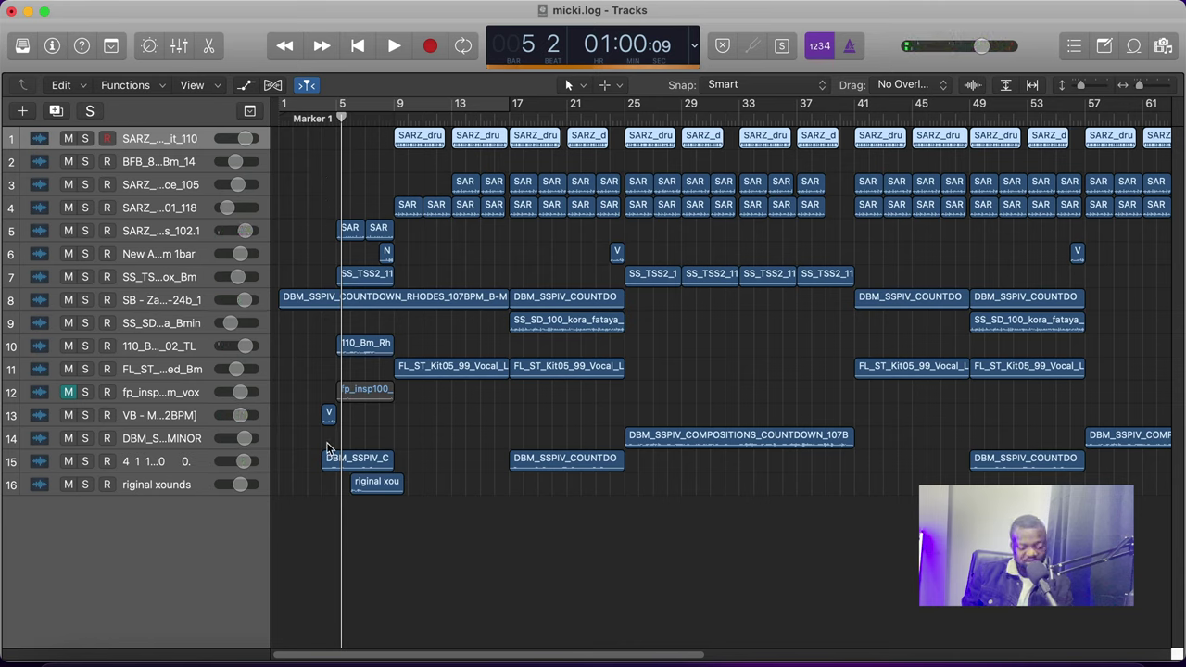
pyautogui.rightClick(154, 421)
pyautogui.click(147, 420)
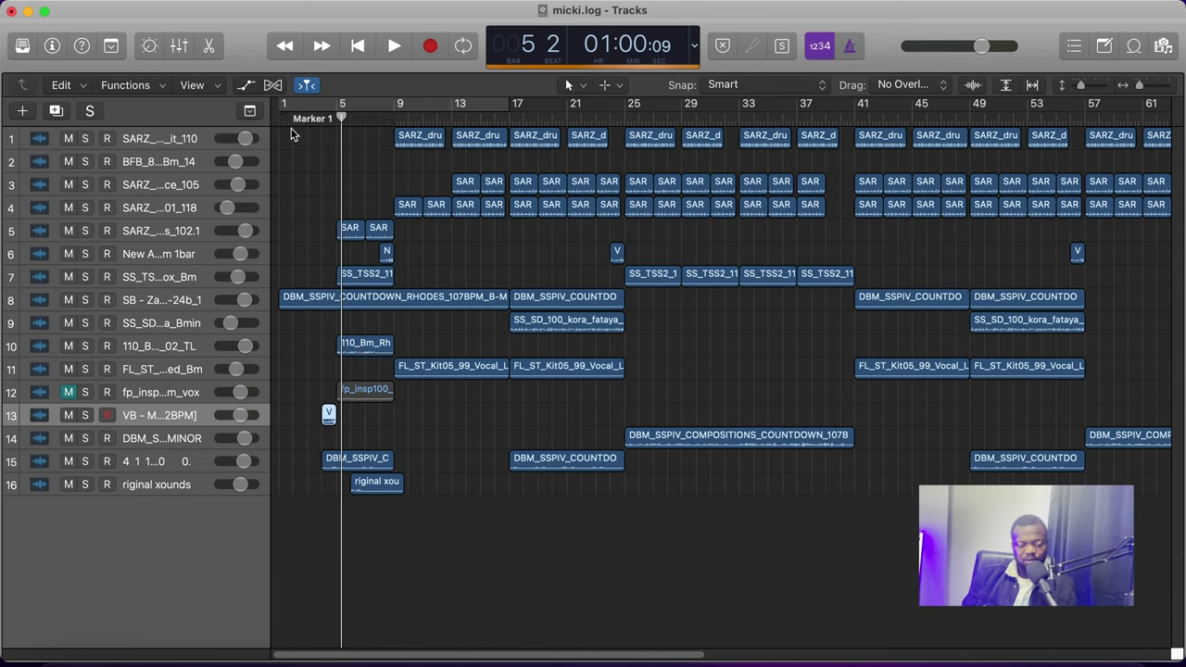
pyautogui.scroll(2, 598, 267)
pyautogui.scroll(-2, 597, 268)
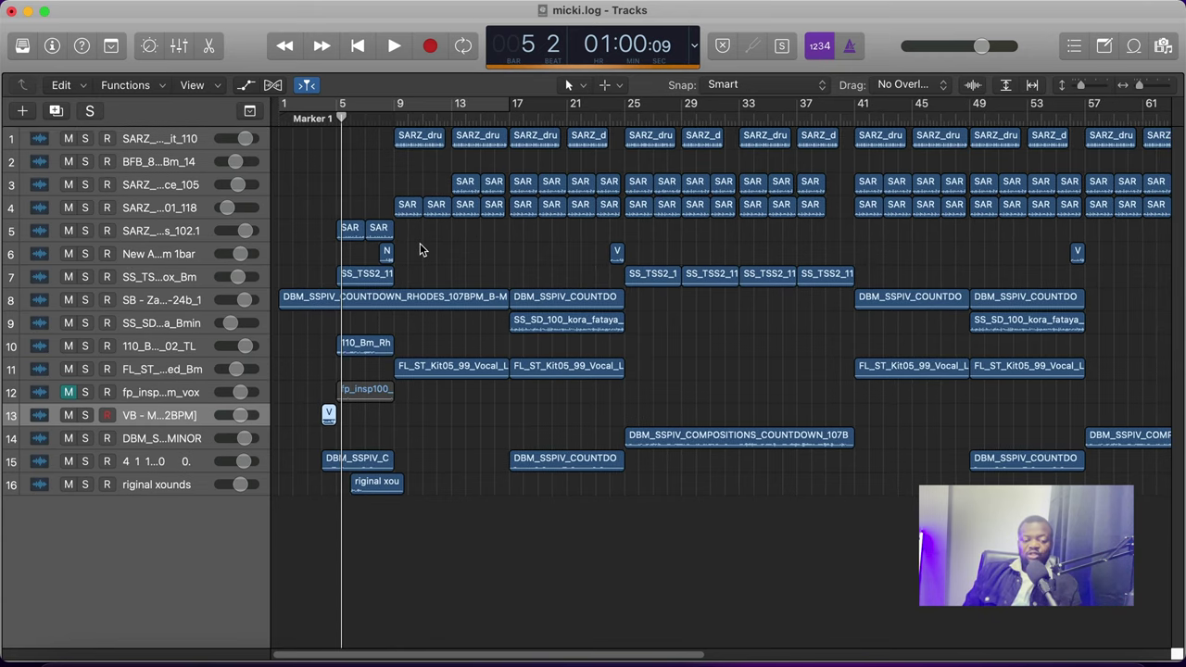
pyautogui.scroll(-5, 420, 243)
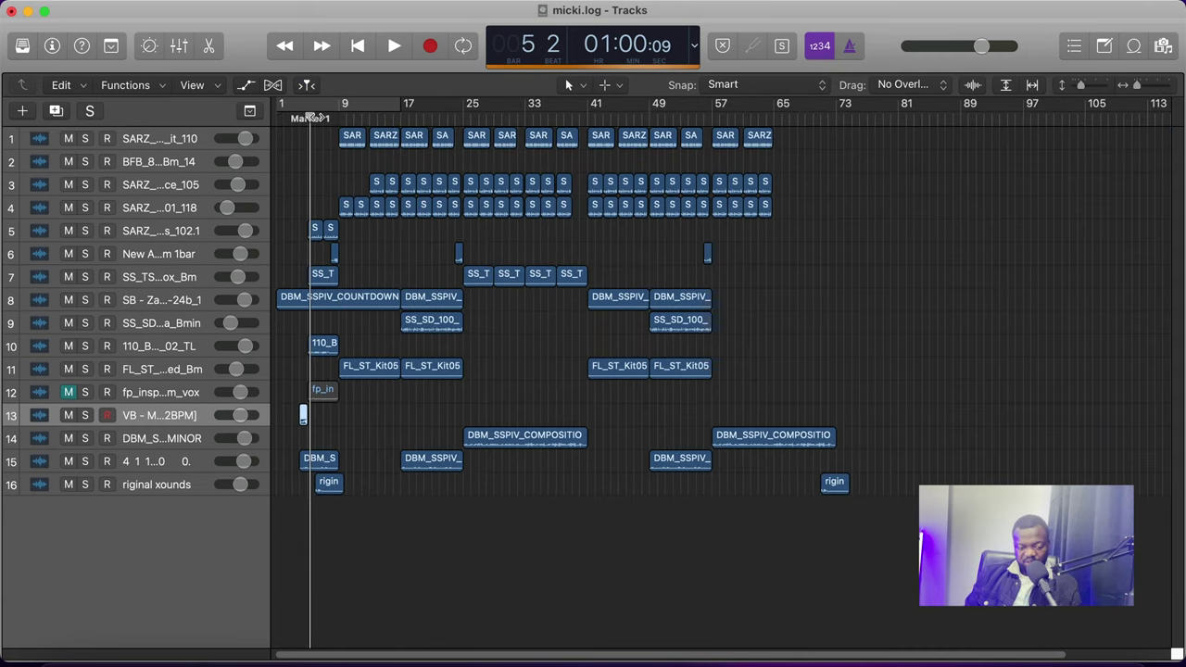
# Play the full arrangement from the start, briefly soloing the percussion hats loop on track 5
pyautogui.press('Return')
pyautogui.press('space')
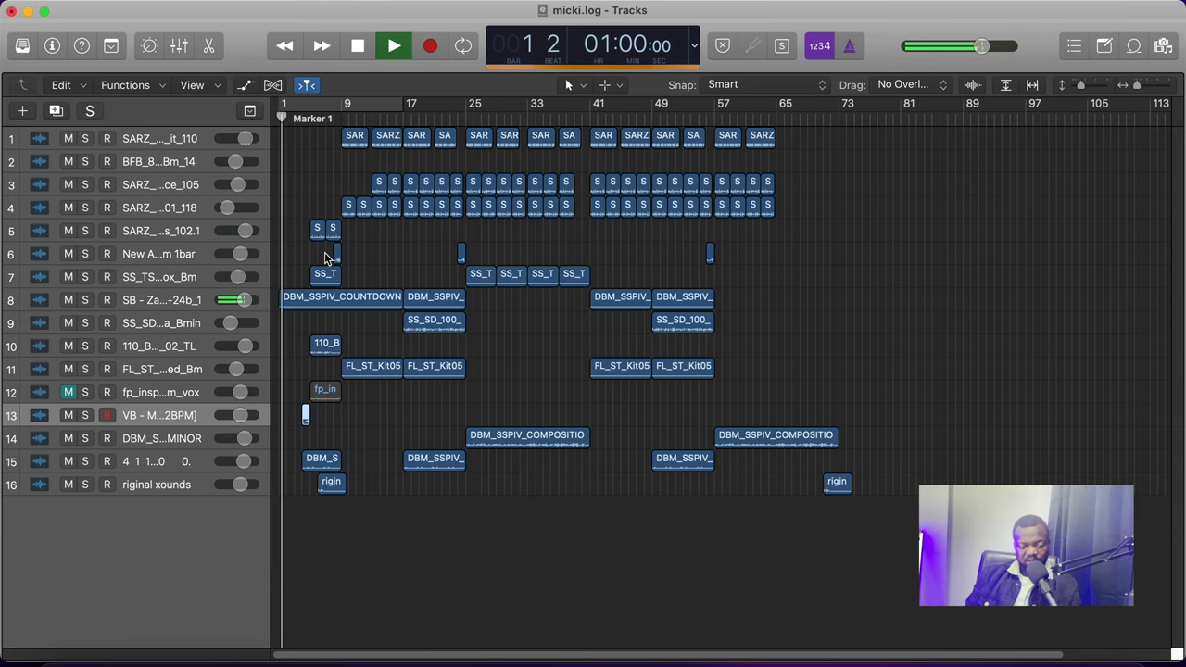
pyautogui.press('super+Right')
pyautogui.press('super+Right')
pyautogui.press('super+Right')
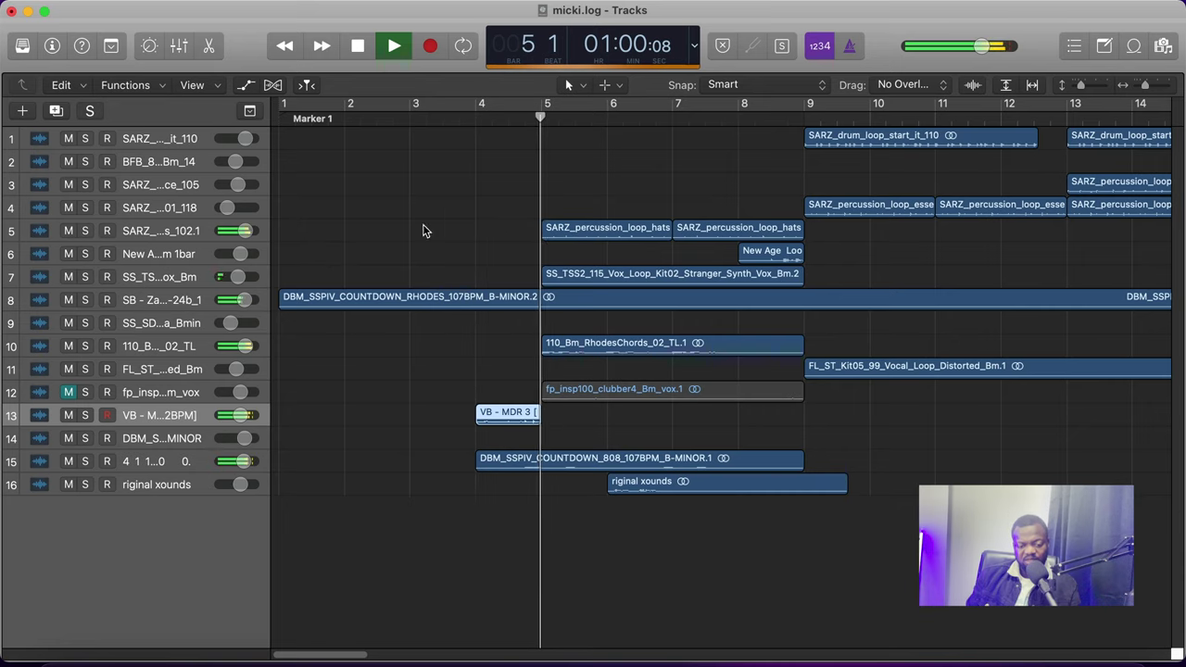
pyautogui.click(85, 230)
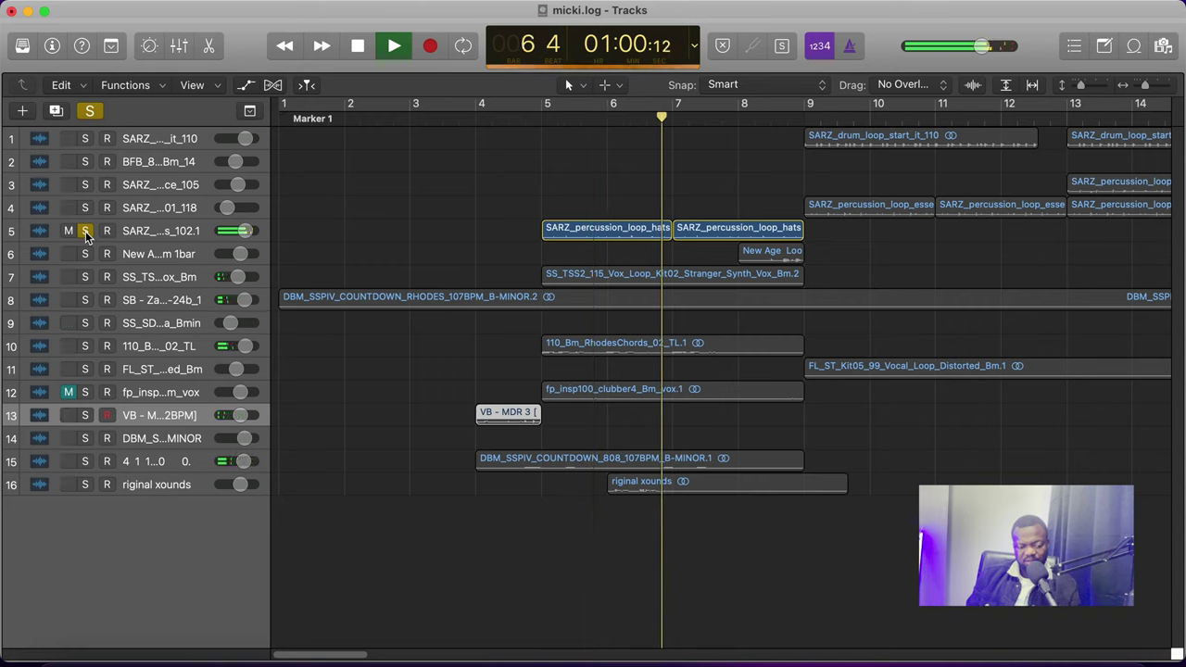
pyautogui.click(86, 230)
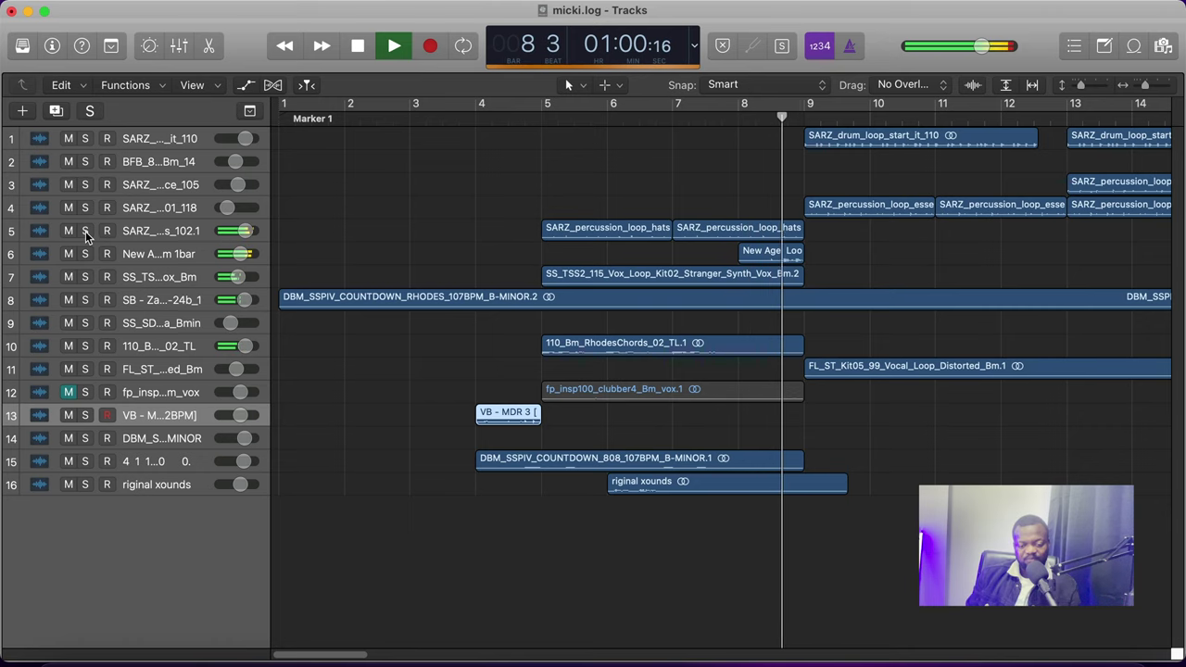
# Follow playback to bar 17, stop, and zoom out to show bars 9 through 29
pyautogui.hscroll(6, 378, 231)
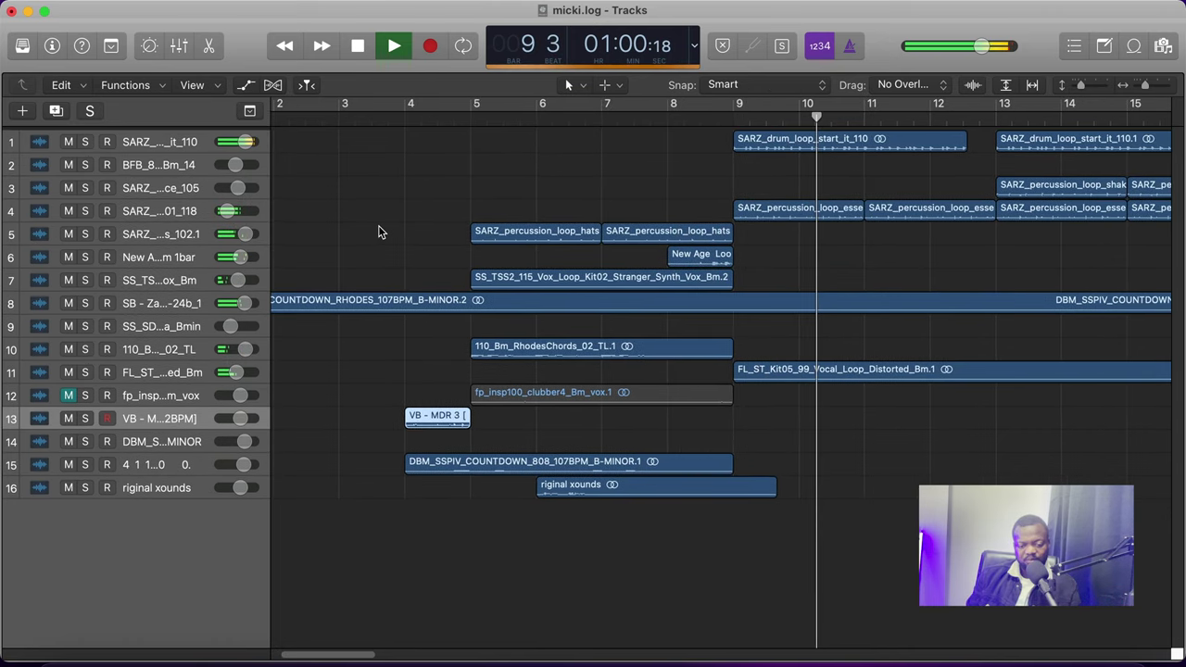
pyautogui.hscroll(3, 379, 231)
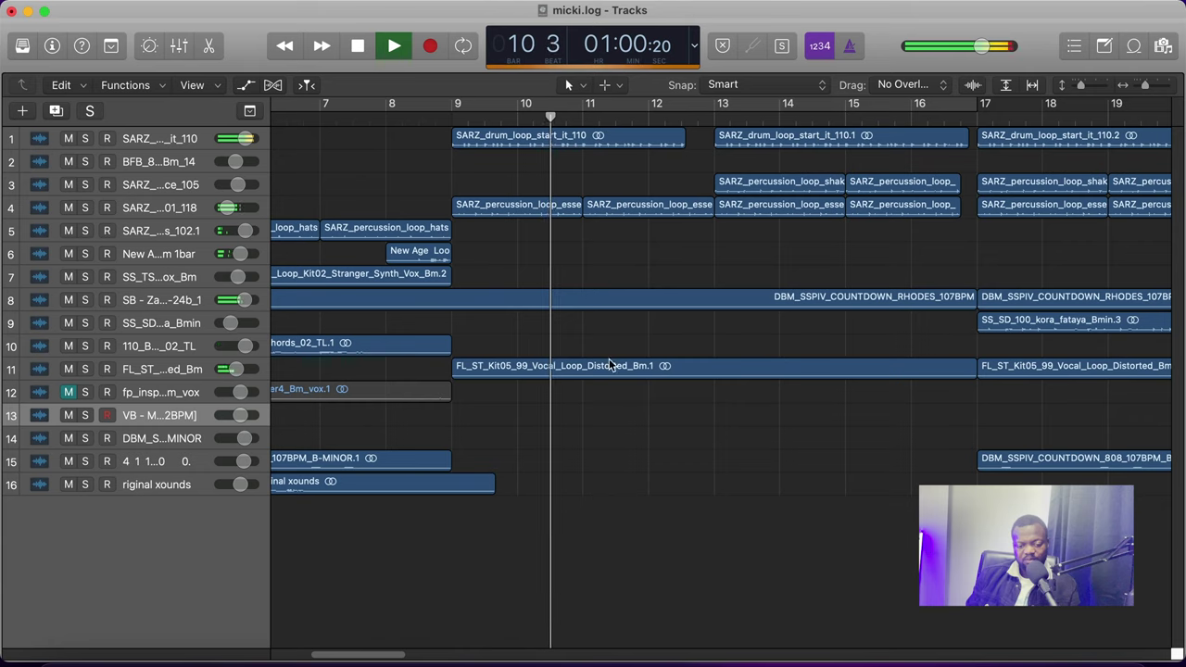
pyautogui.hscroll(1, 649, 466)
pyautogui.hscroll(2, 648, 466)
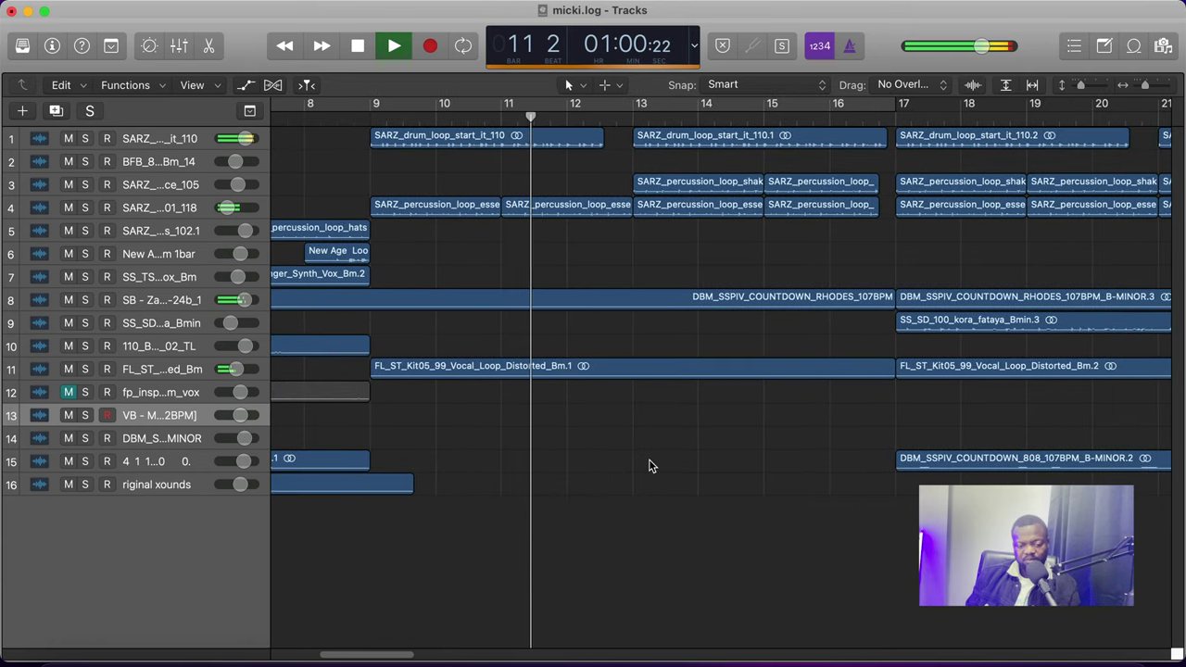
pyautogui.hscroll(2, 648, 466)
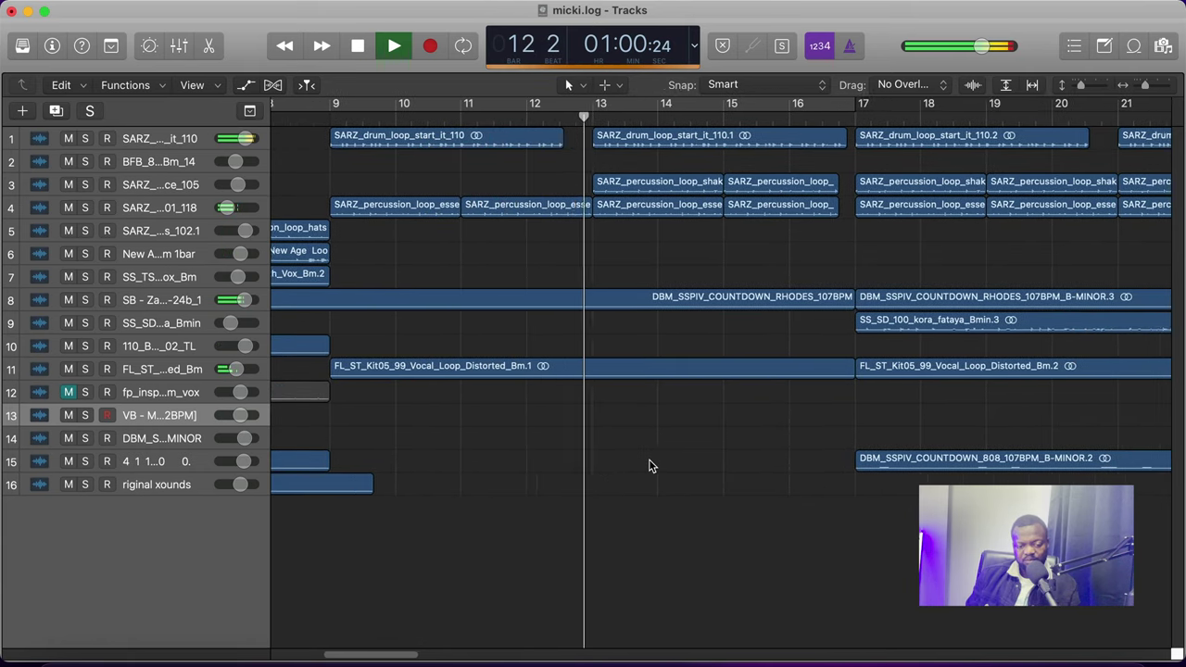
pyautogui.hscroll(3, 649, 466)
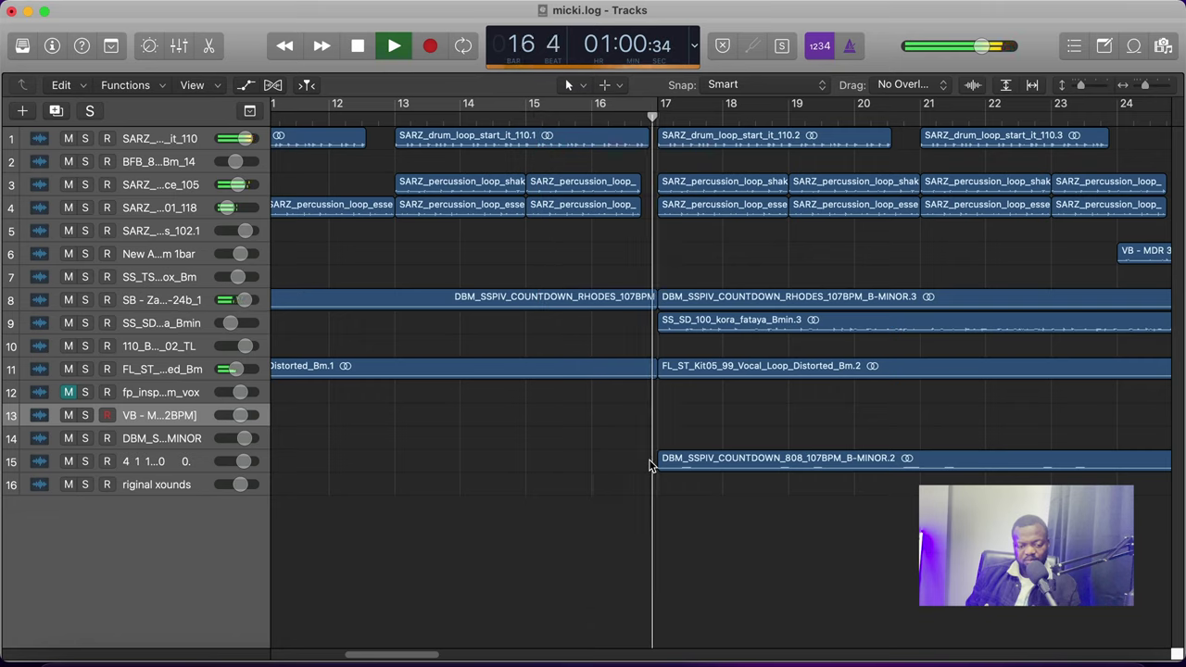
pyautogui.press('space')
pyautogui.press('super+Left')
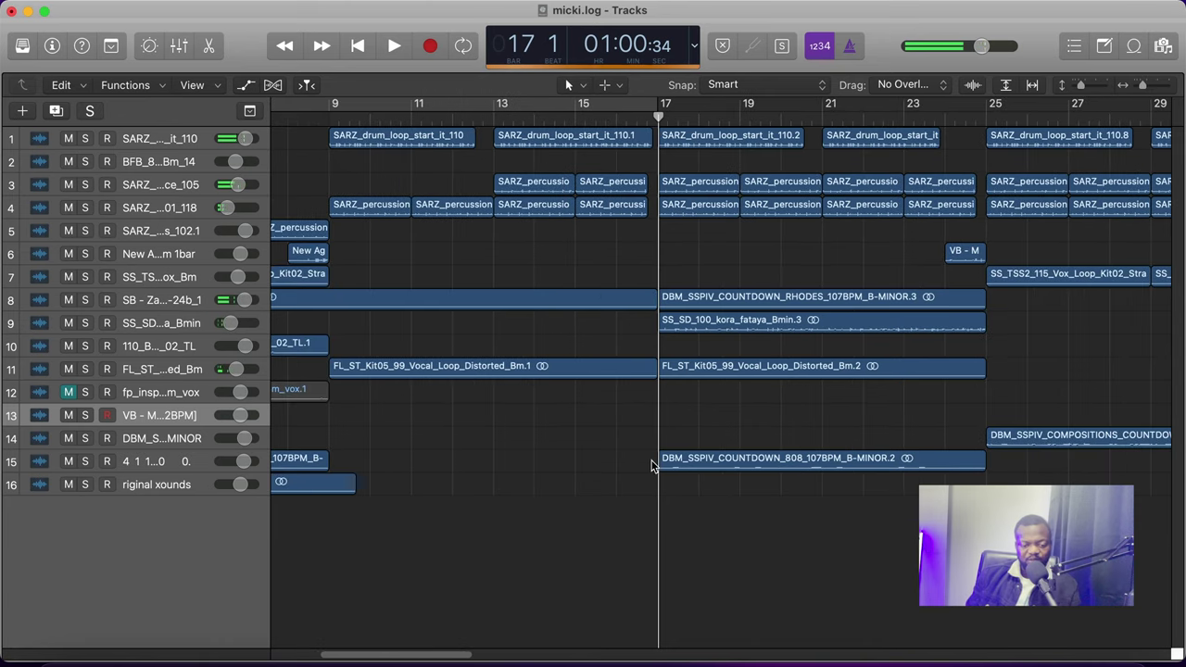
pyautogui.press('super+Down')
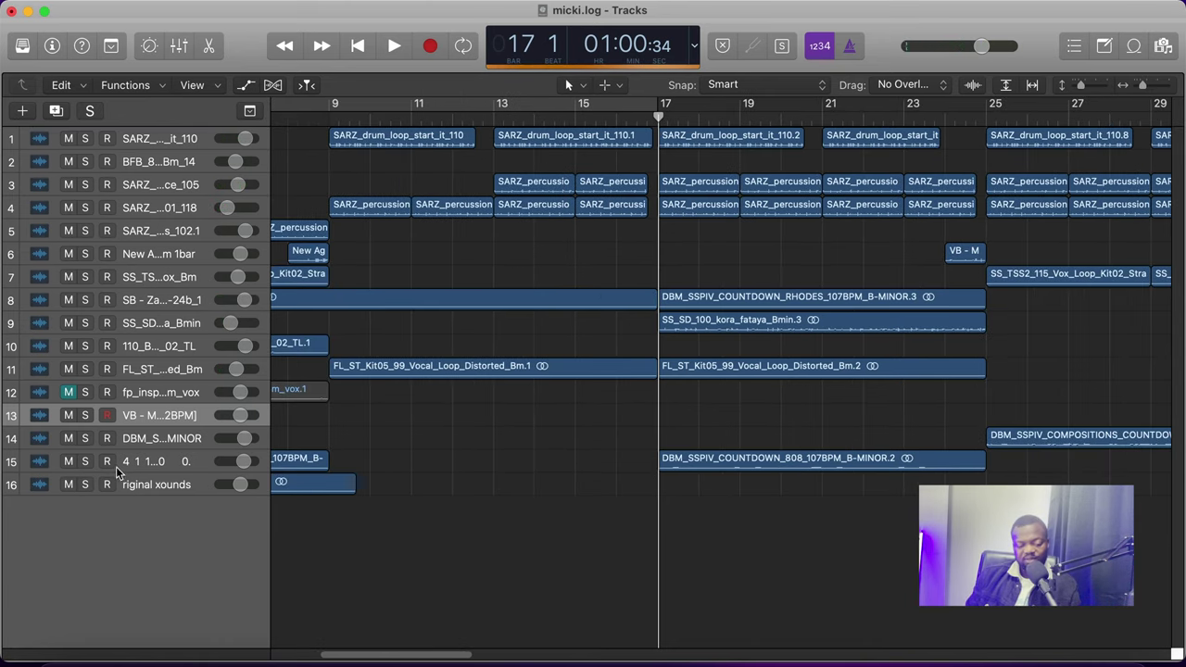
# Mute the 808 countdown on track 15 and play the beat from bar 17
pyautogui.click(67, 462)
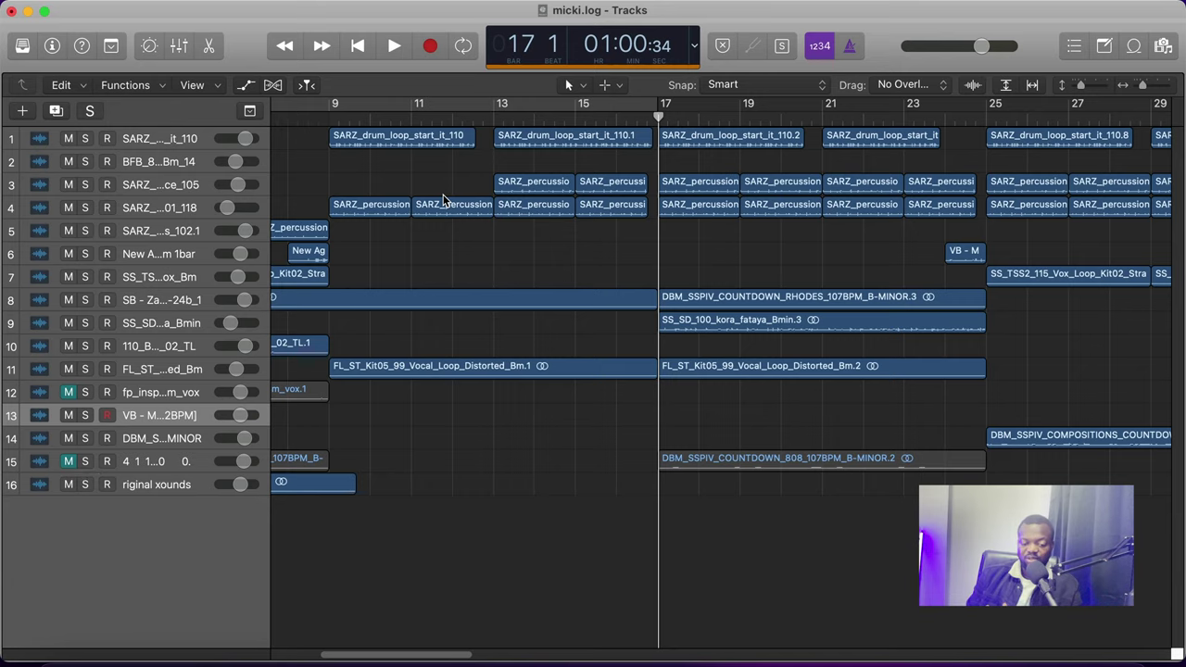
pyautogui.hscroll(5, 652, 255)
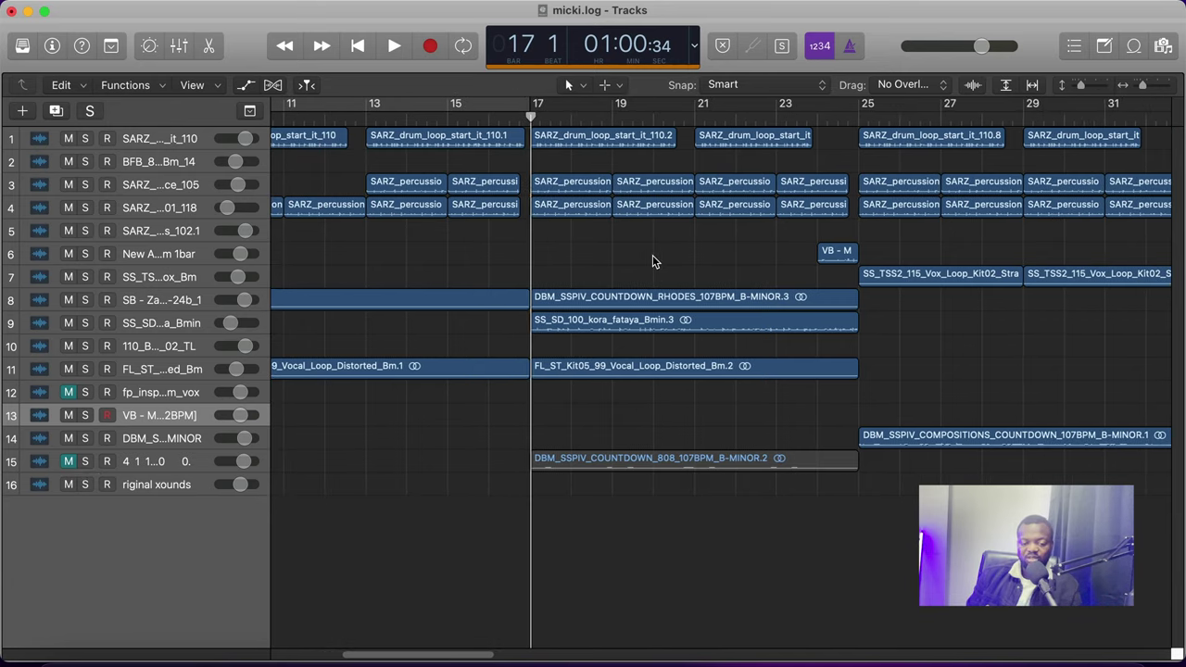
pyautogui.hscroll(2, 547, 265)
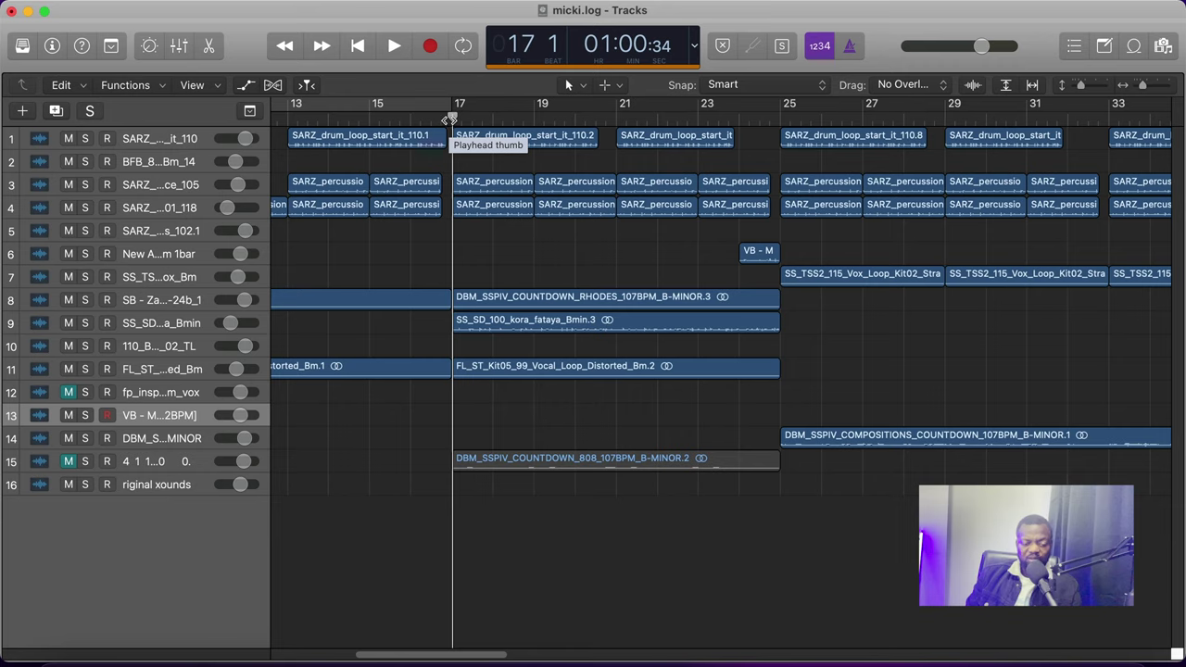
pyautogui.press('space')
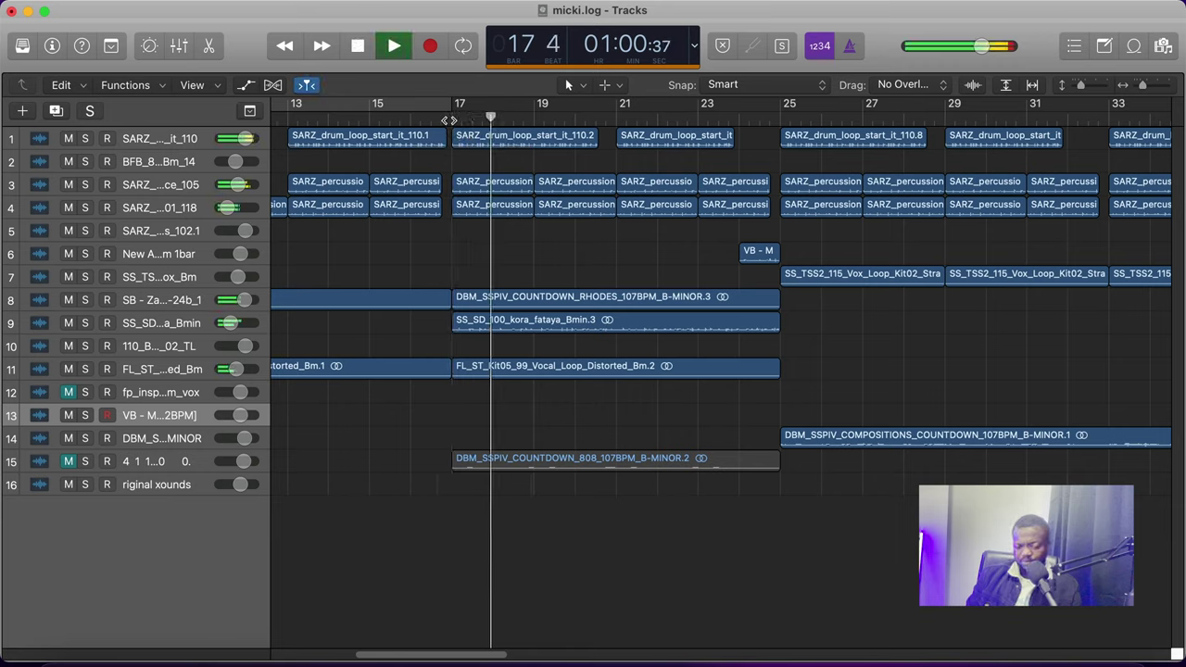
# Follow the playback without the 808 and stop at bar 24
pyautogui.hscroll(-2, 424, 355)
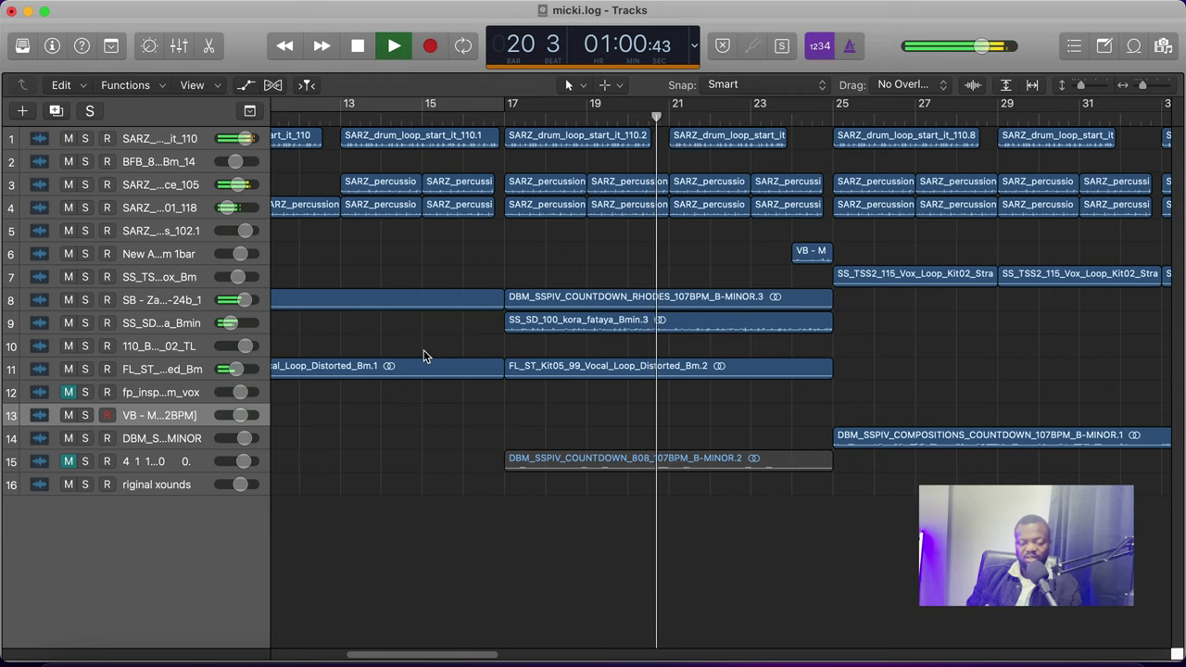
pyautogui.hscroll(-2, 424, 356)
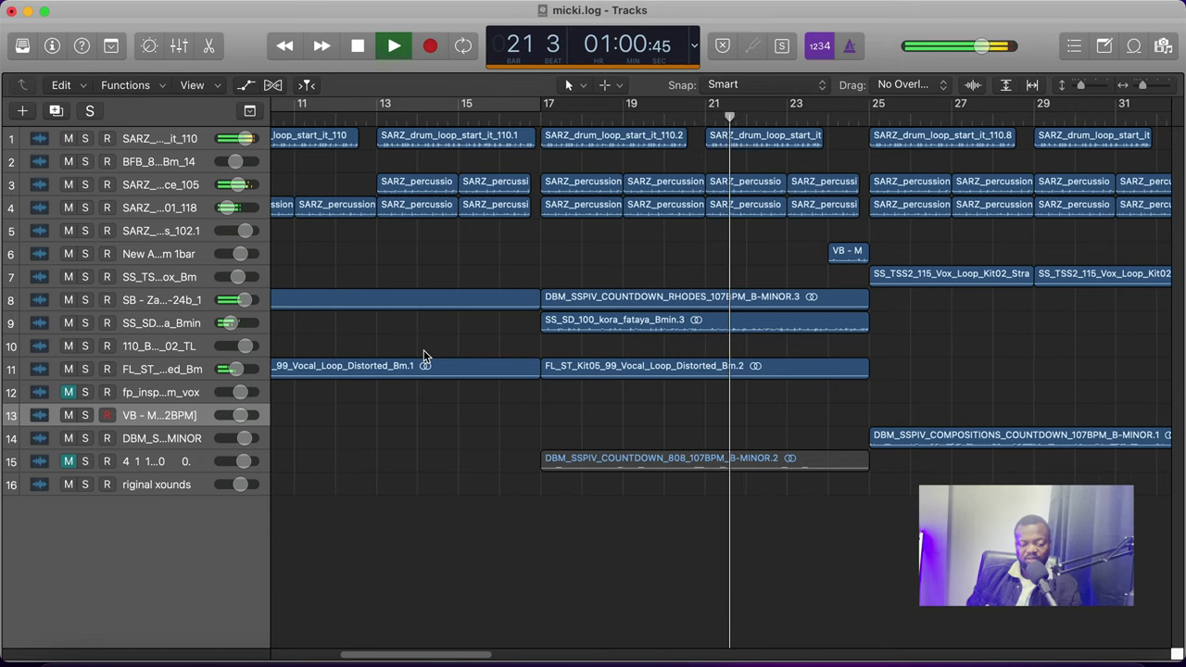
pyautogui.hscroll(-2, 423, 355)
pyautogui.hscroll(3, 423, 356)
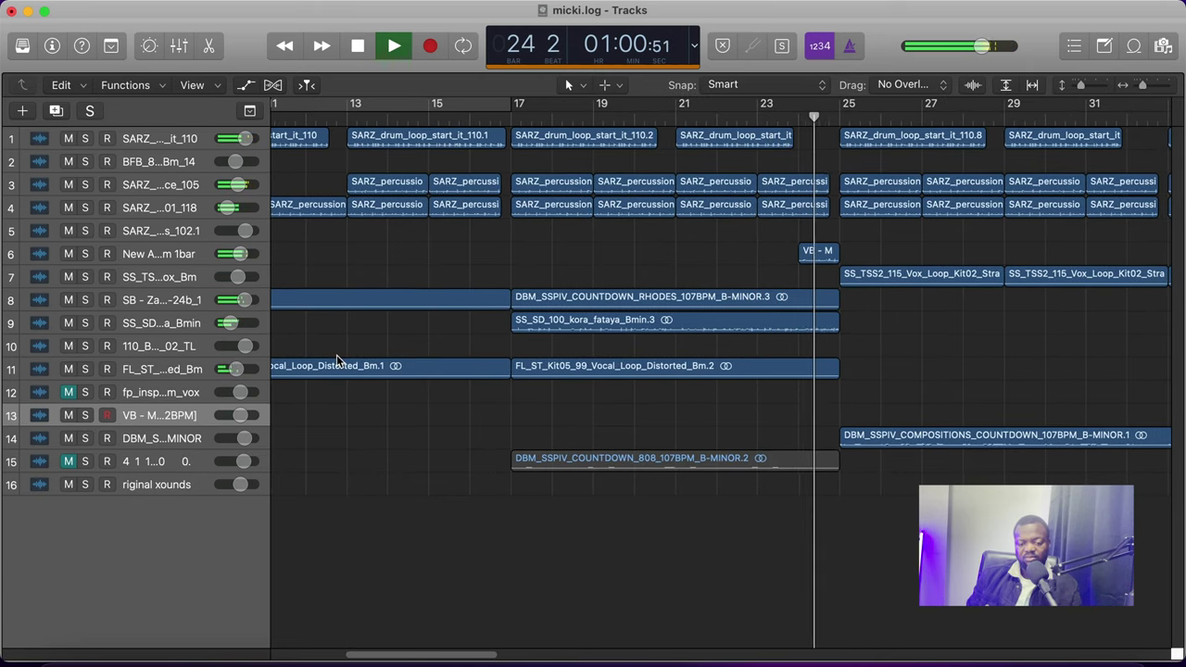
pyautogui.press('space')
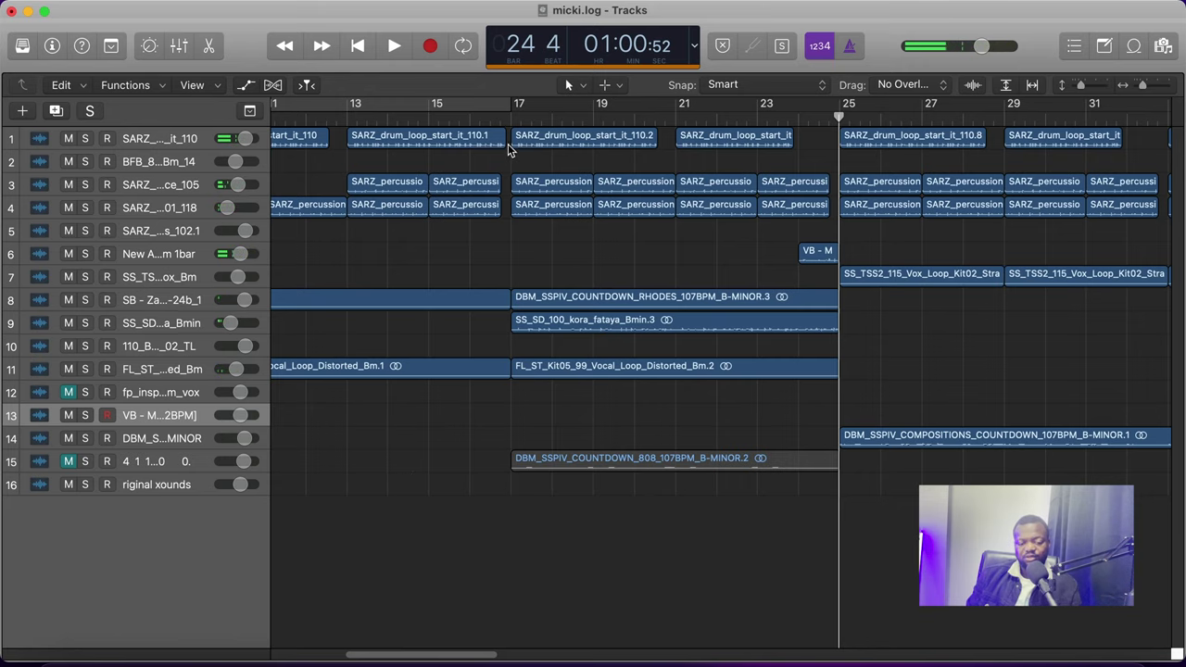
pyautogui.hscroll(5, 456, 261)
pyautogui.hscroll(4, 456, 261)
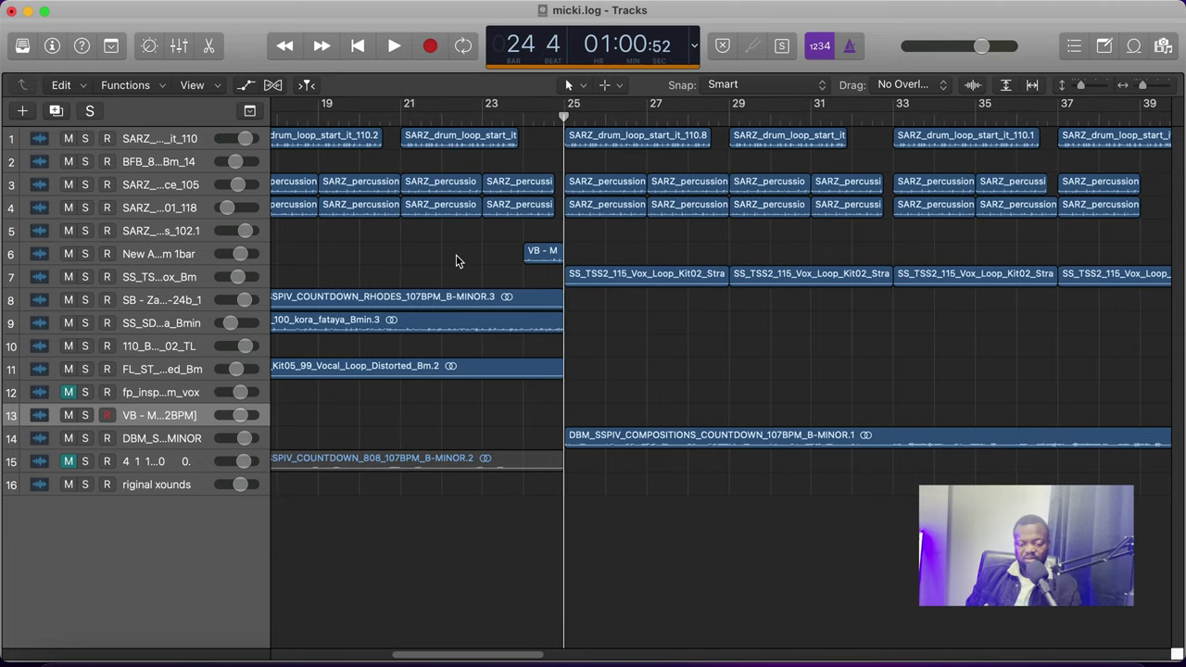
pyautogui.scroll(-5, 456, 261)
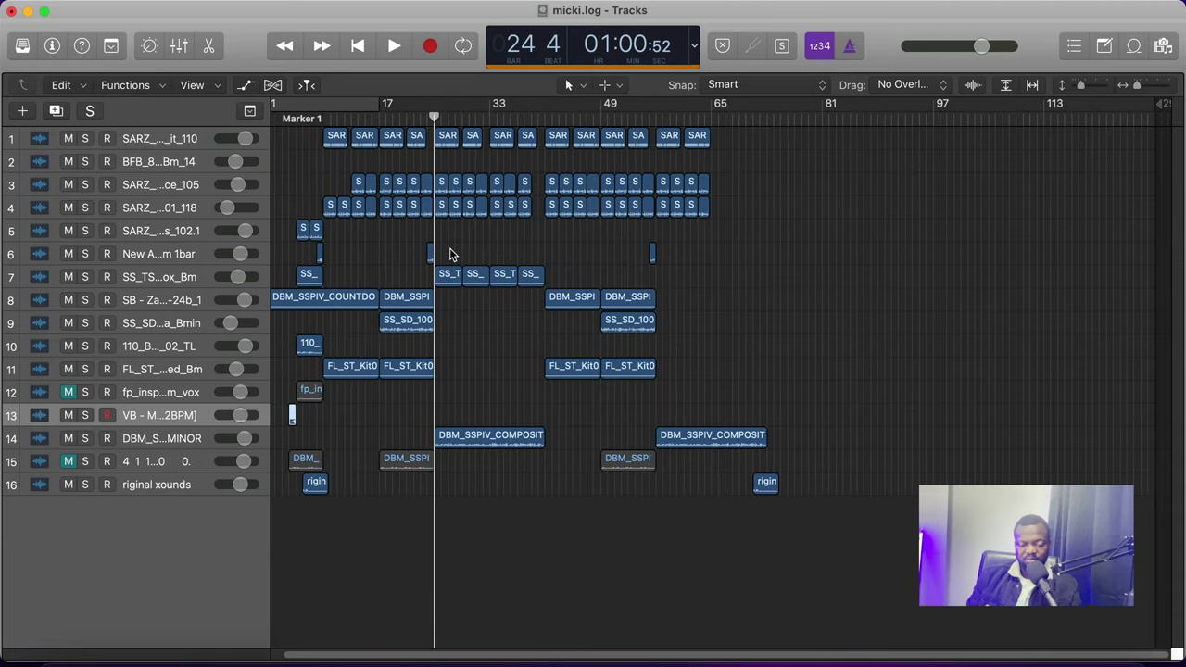
pyautogui.scroll(5, 451, 253)
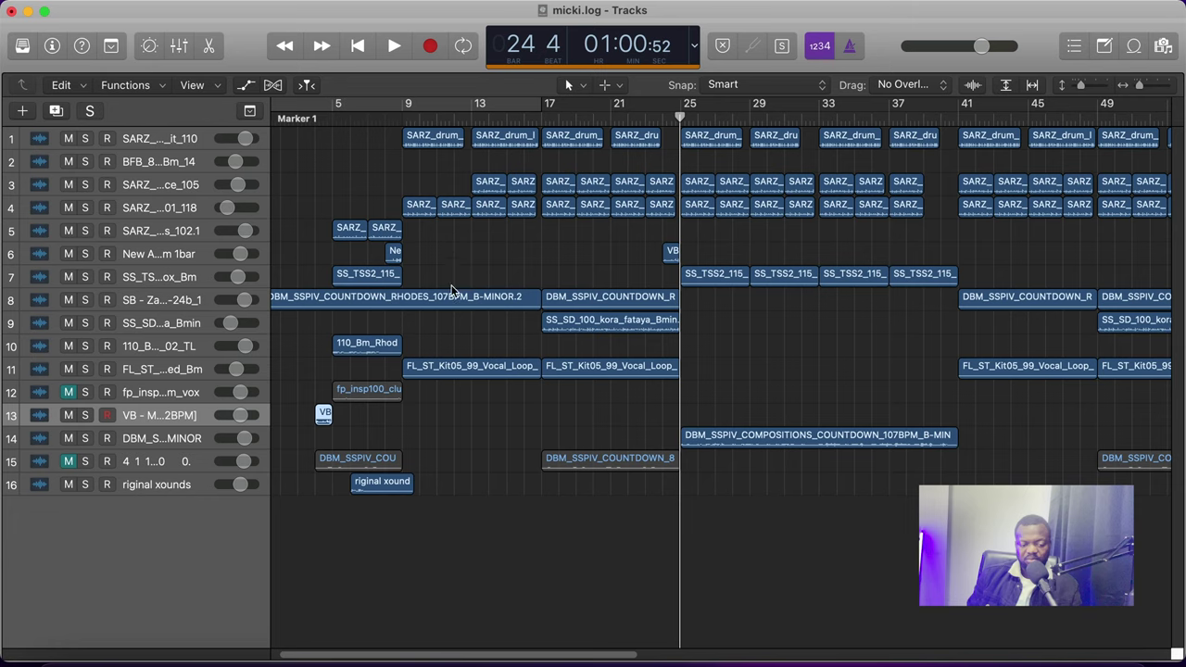
# Return to bar 17, unmute the 808 countdown on track 15, and play the beat to bar 24
pyautogui.click(544, 119)
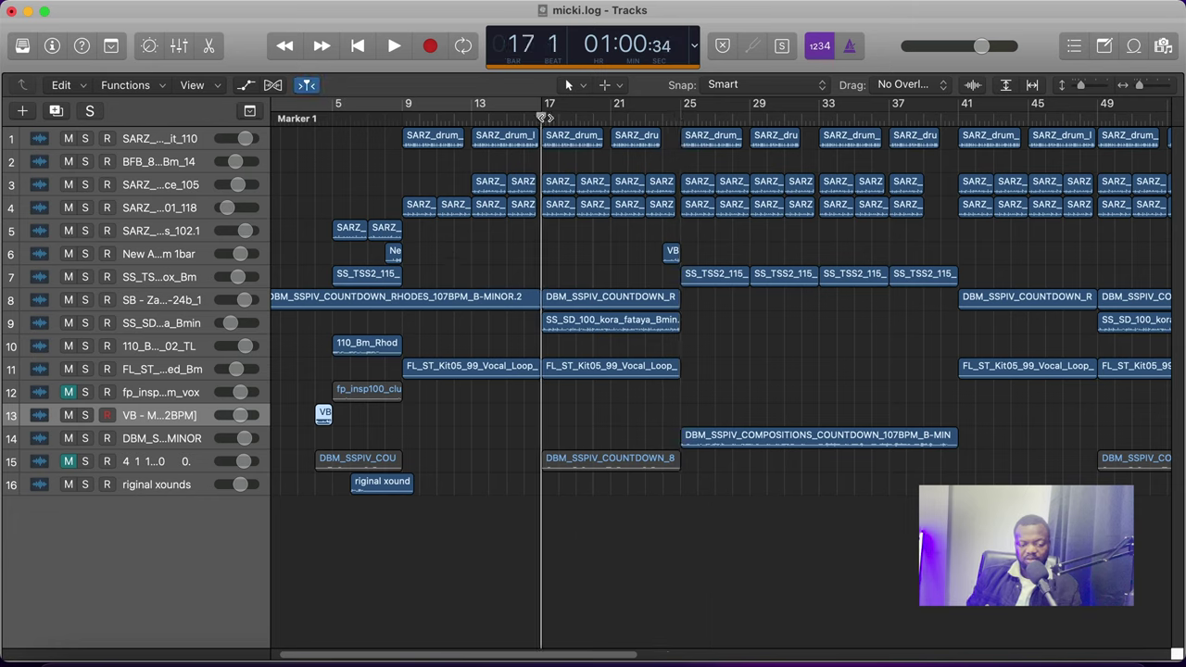
pyautogui.click(69, 462)
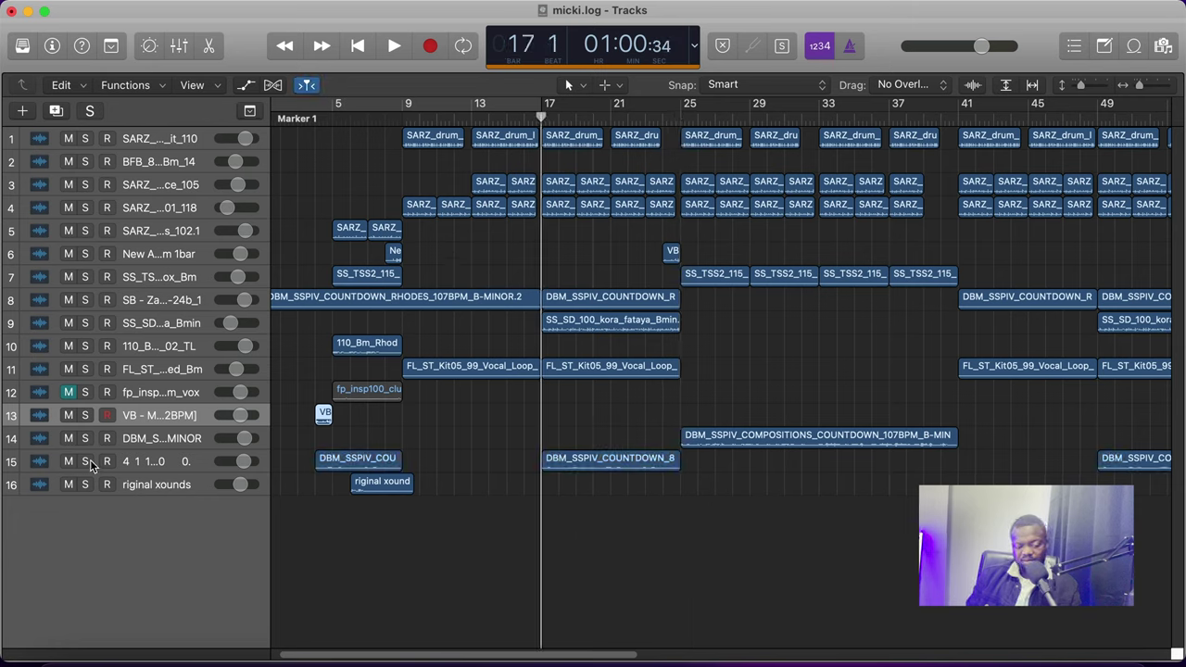
pyautogui.click(85, 462)
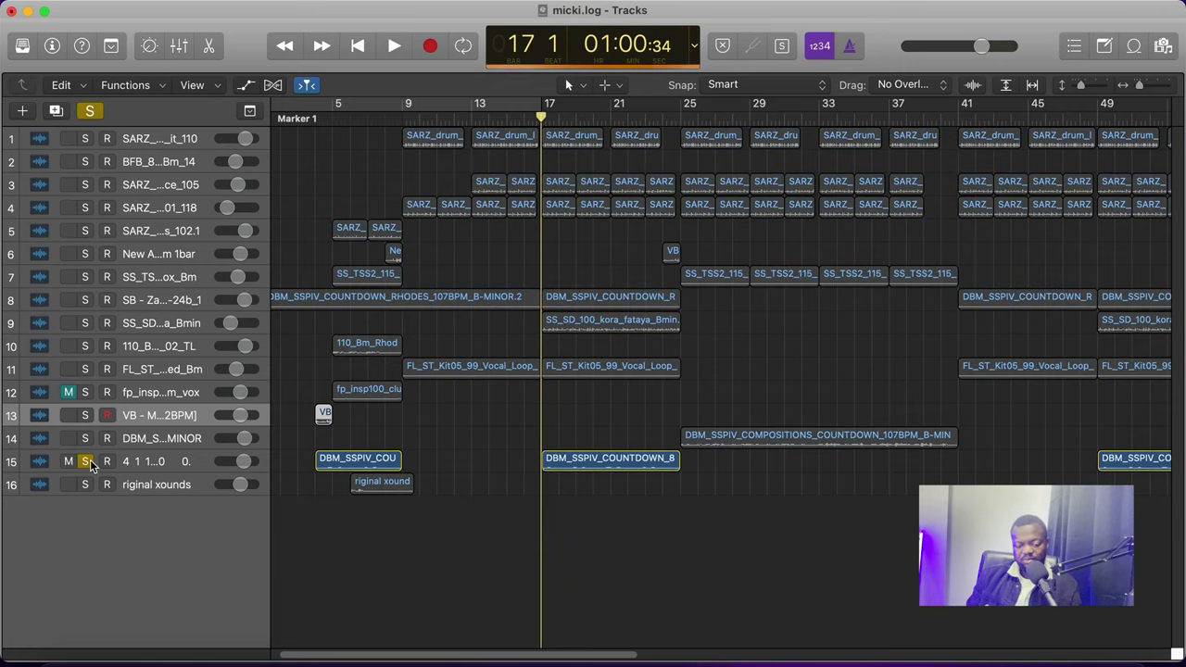
pyautogui.click(88, 462)
pyautogui.press('space')
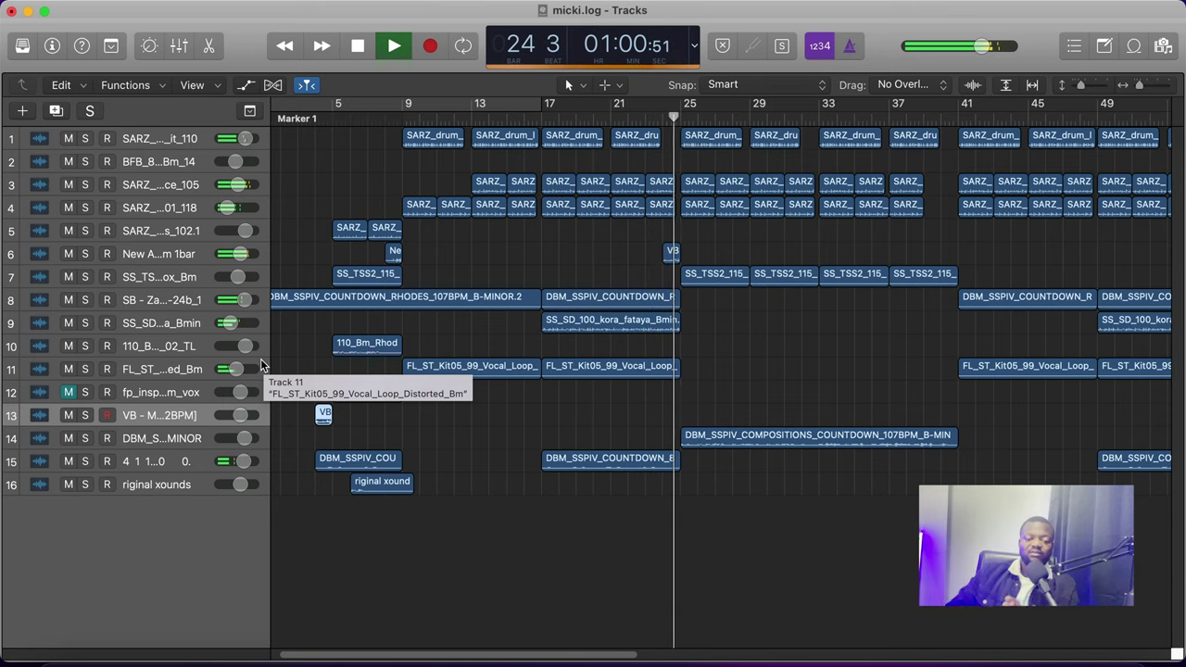
pyautogui.press('space')
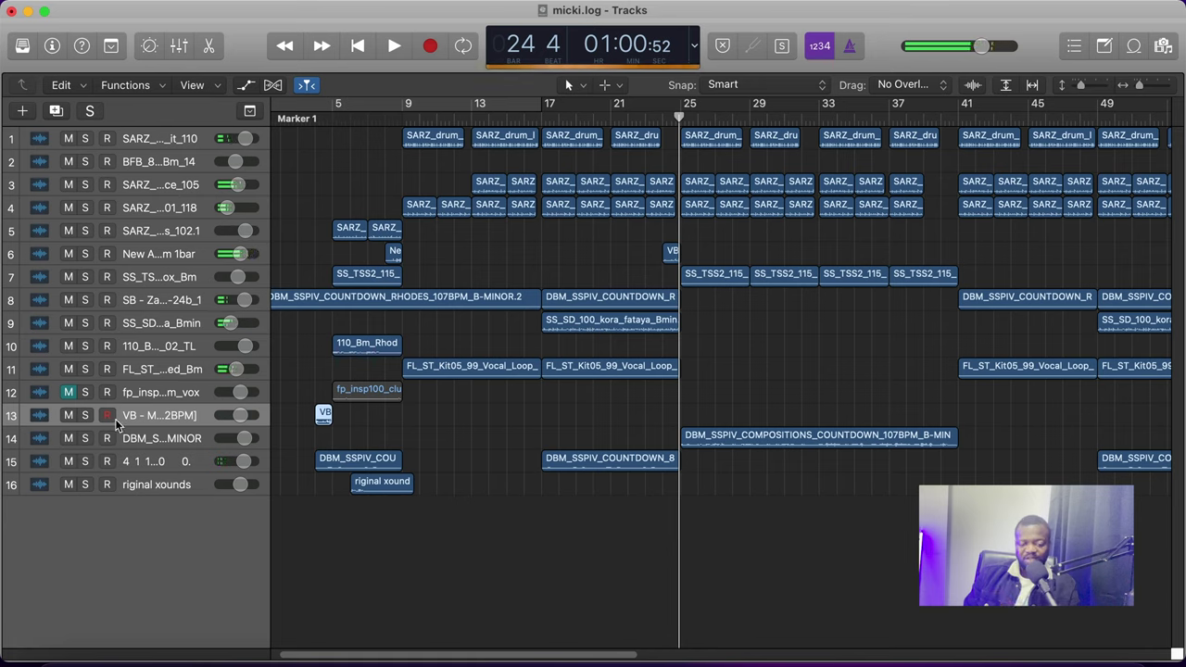
# Solo the compositions countdown (track 14) and vox loop (track 7), then mute track 14
pyautogui.click(84, 439)
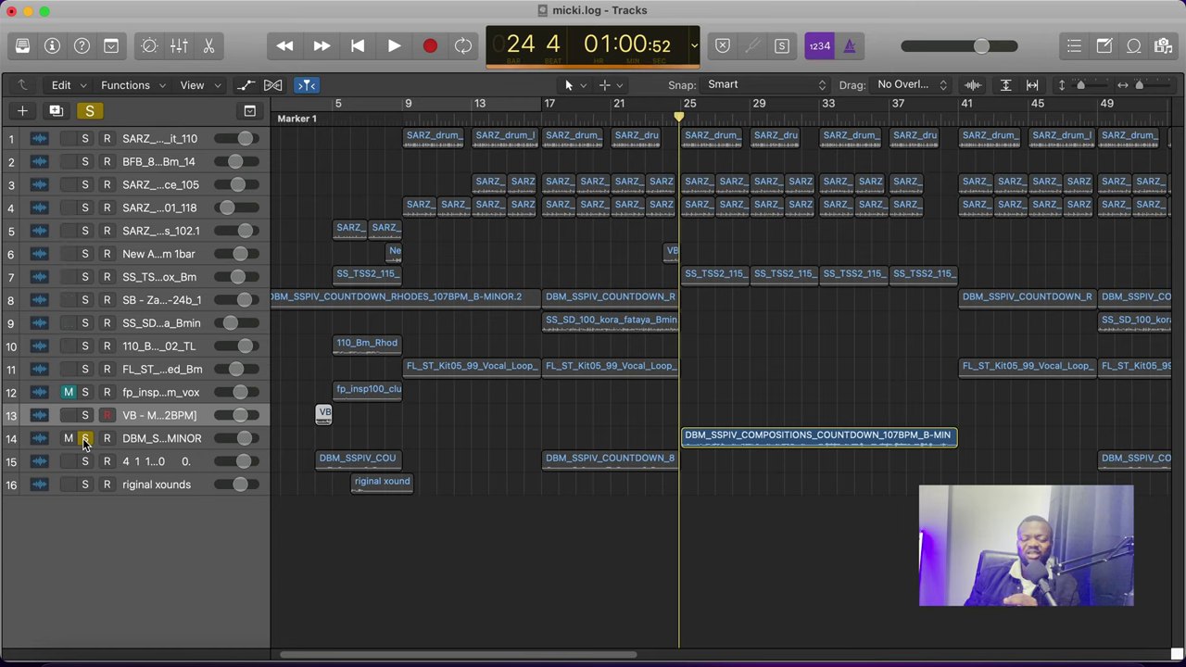
pyautogui.click(84, 277)
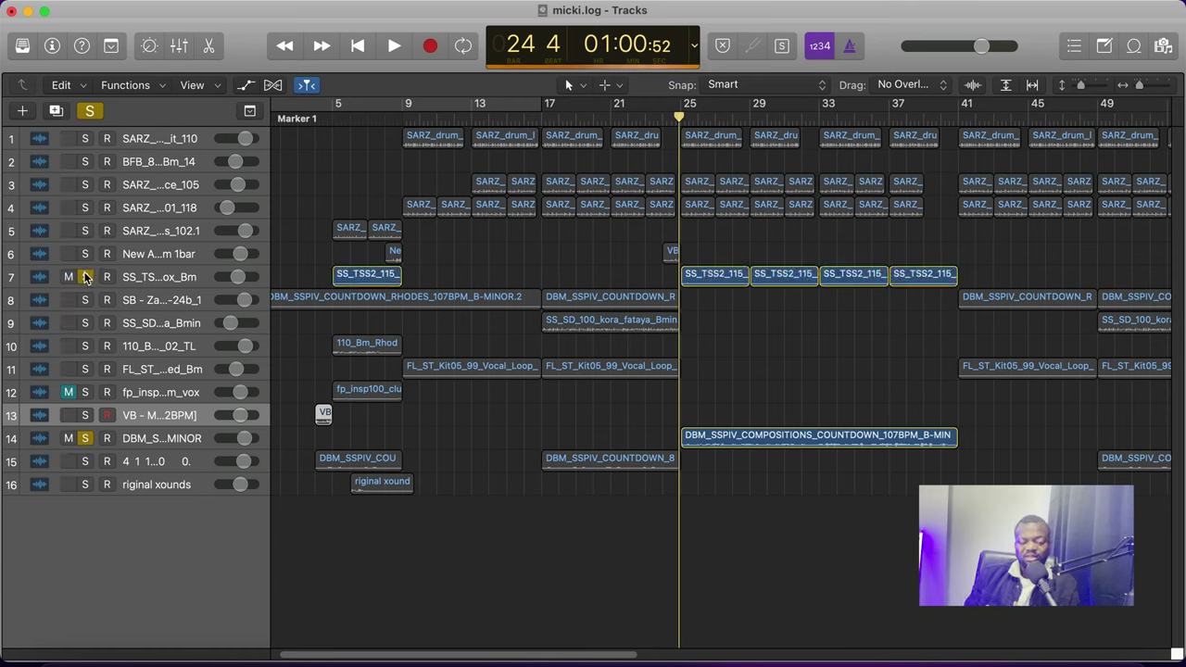
pyautogui.scroll(5, 722, 294)
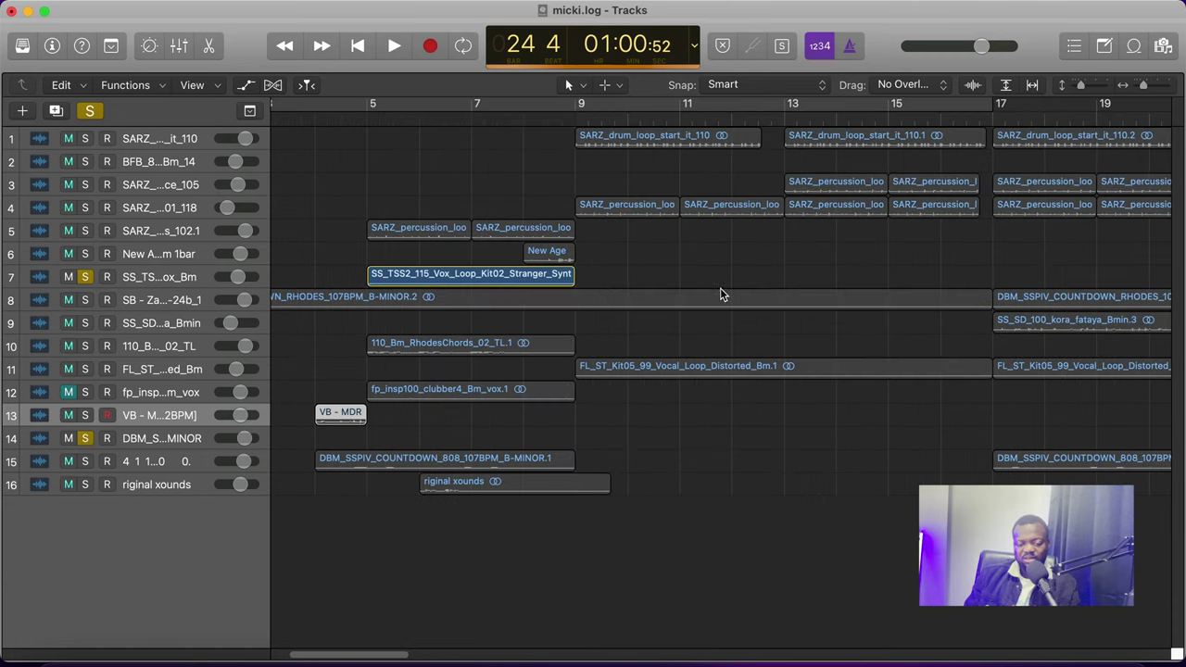
pyautogui.hscroll(5, 721, 293)
pyautogui.hscroll(5, 721, 295)
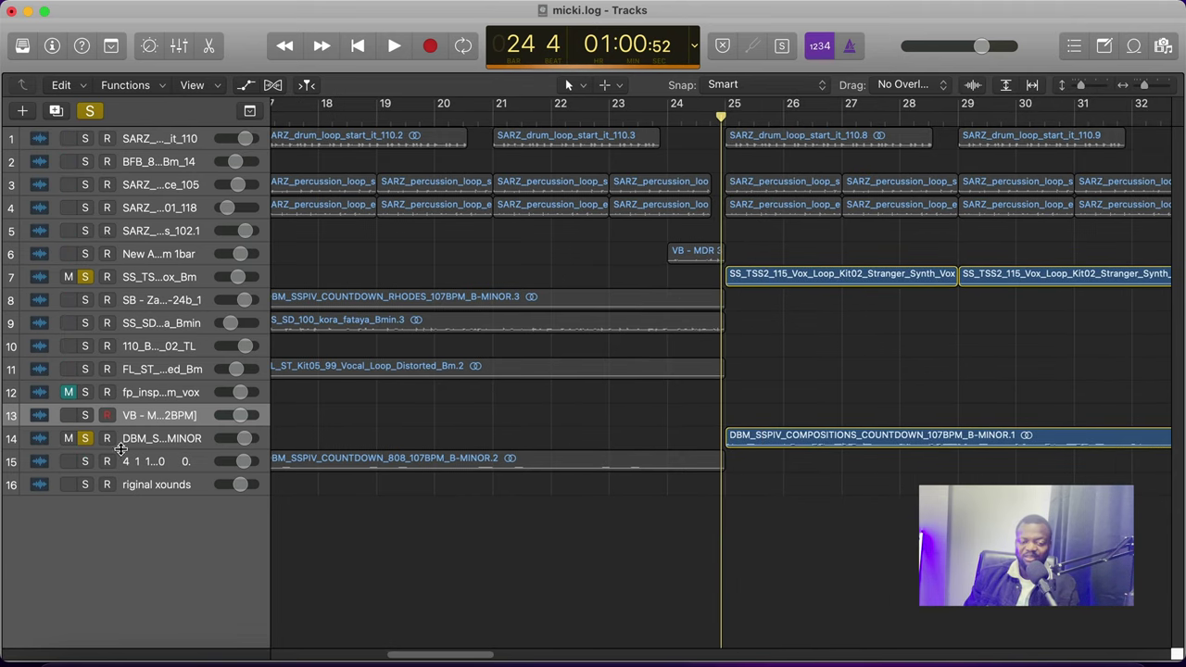
pyautogui.click(69, 440)
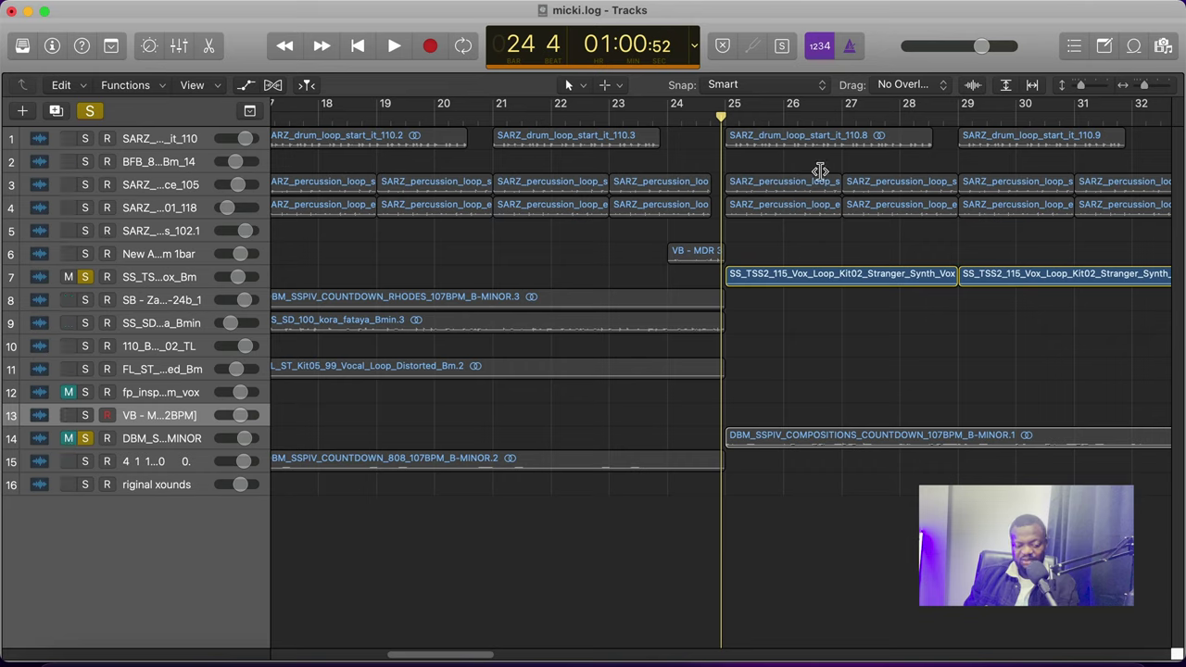
# Play the vox loop on its own and stop at bar 32
pyautogui.press('space')
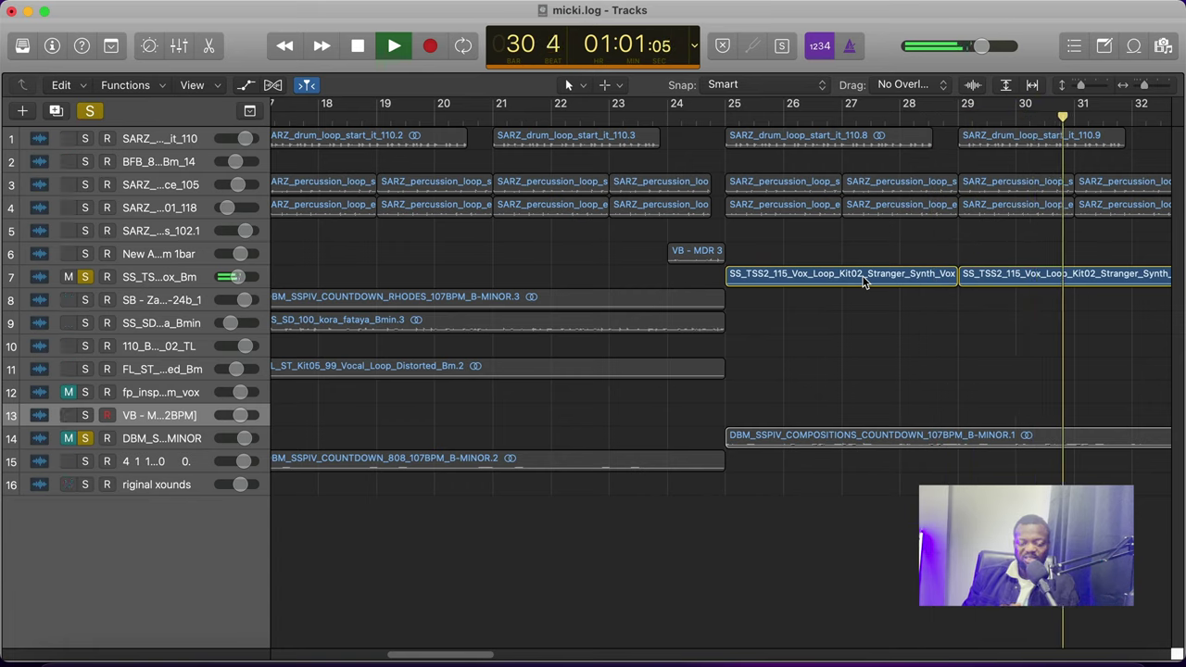
pyautogui.hscroll(-6, 864, 283)
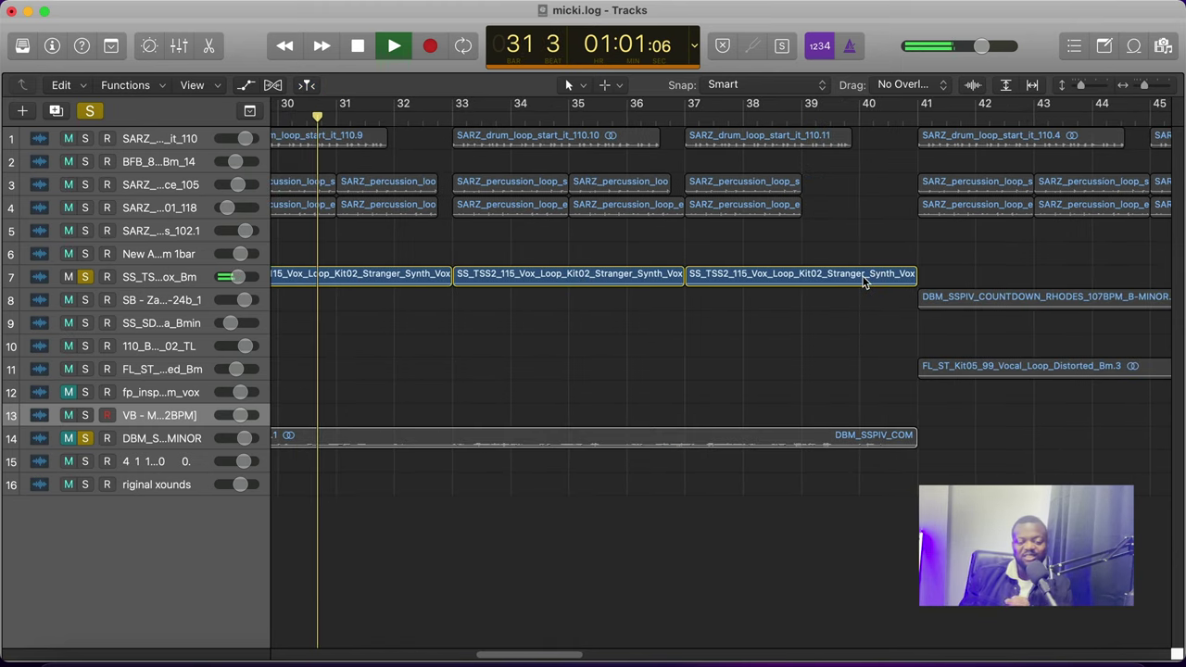
pyautogui.hscroll(-4, 864, 283)
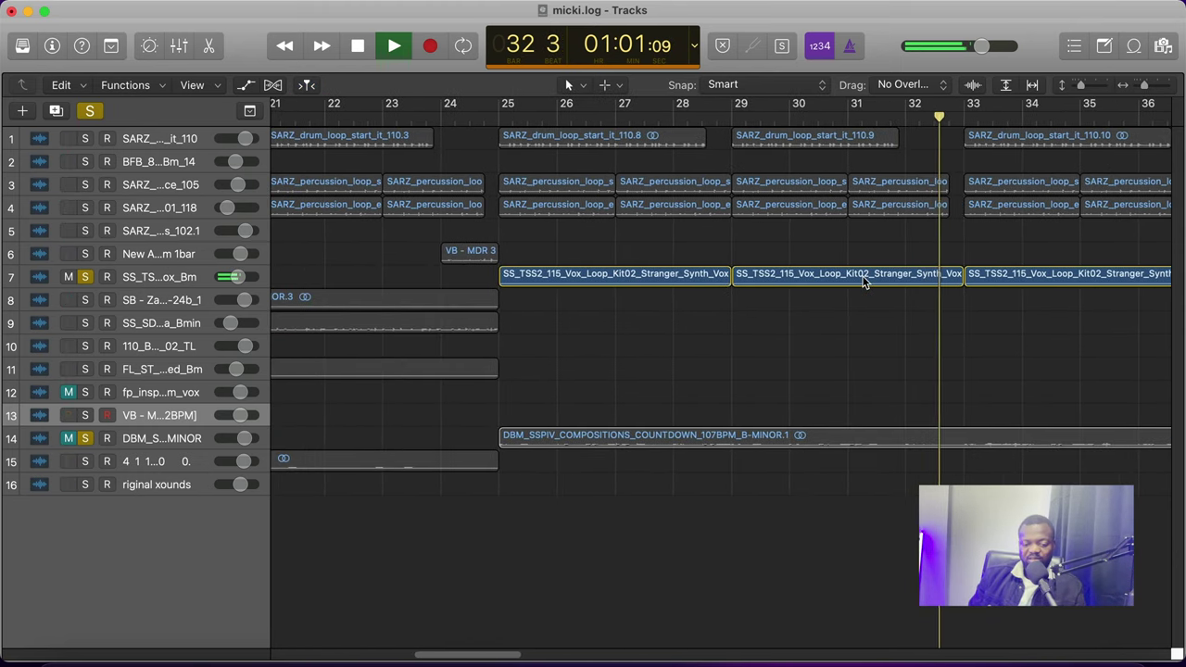
pyautogui.press('space')
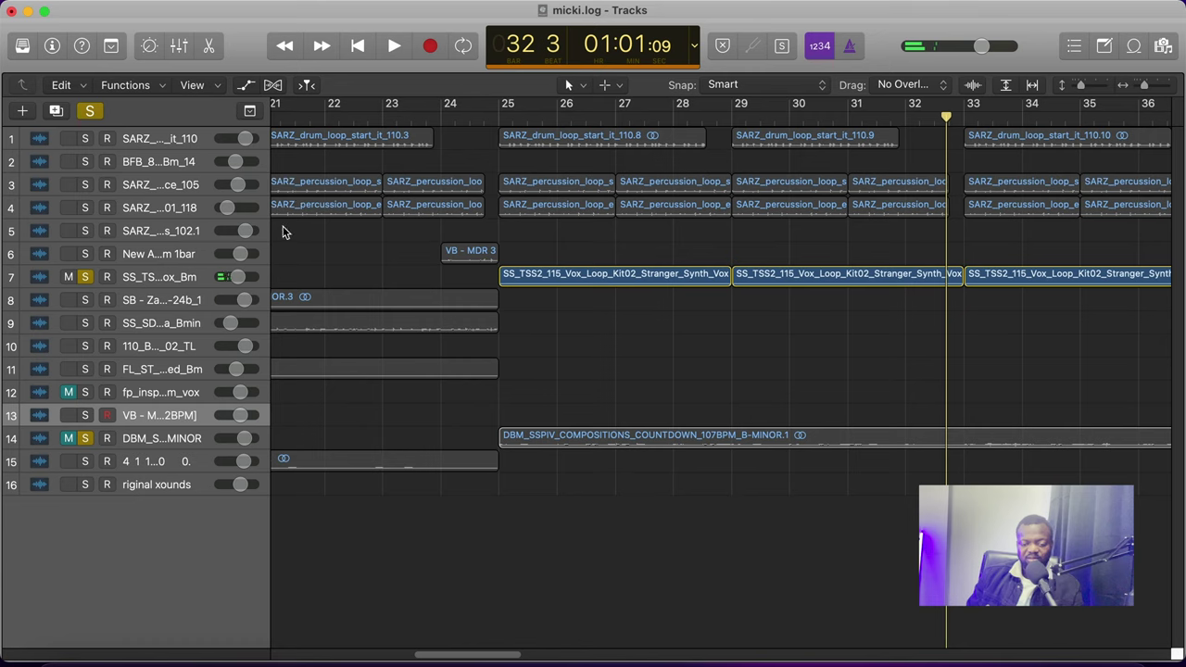
# Clear all track solos and play the full arrangement from bar 25, then stop
pyautogui.click(90, 111)
pyautogui.press('space')
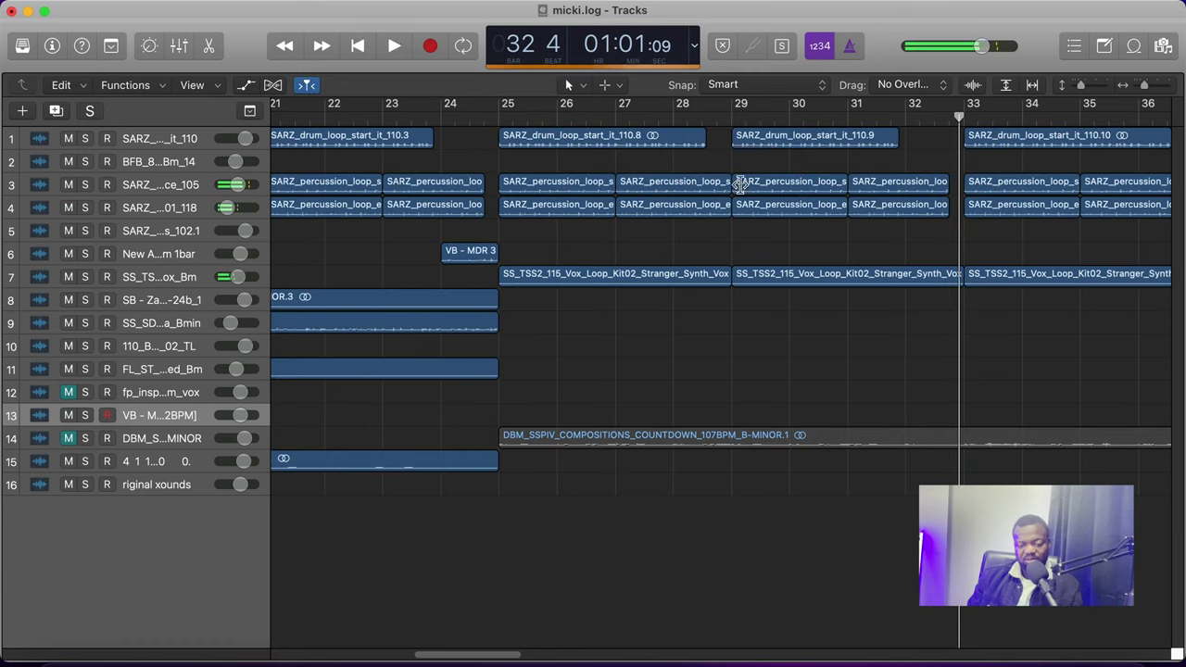
pyautogui.click(520, 119)
pyautogui.press('space')
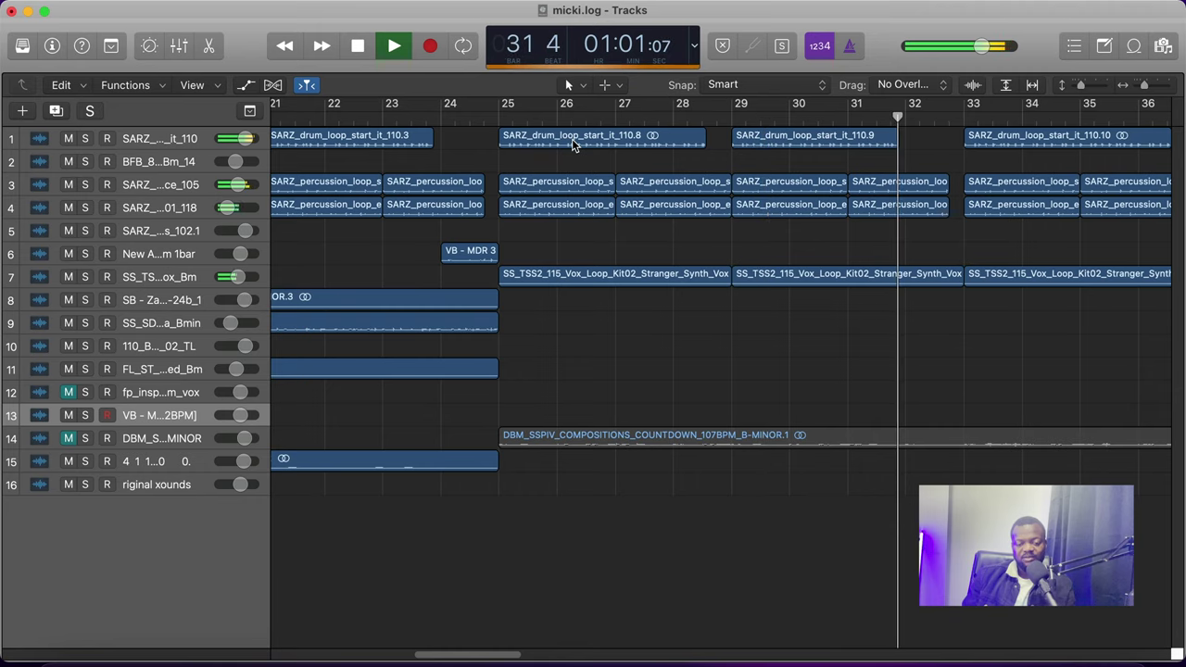
pyautogui.press('space')
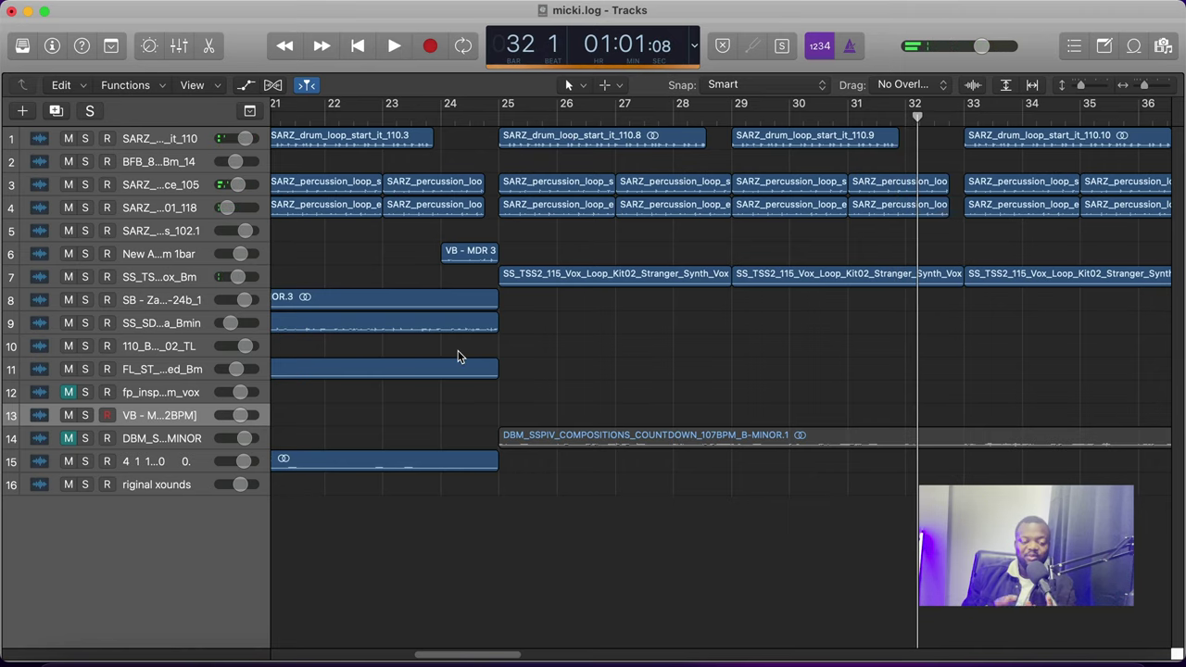
# Replay the beat from bar 21 and stop it at bar 29, beat 4
pyautogui.hscroll(-3, 503, 307)
pyautogui.click(425, 111)
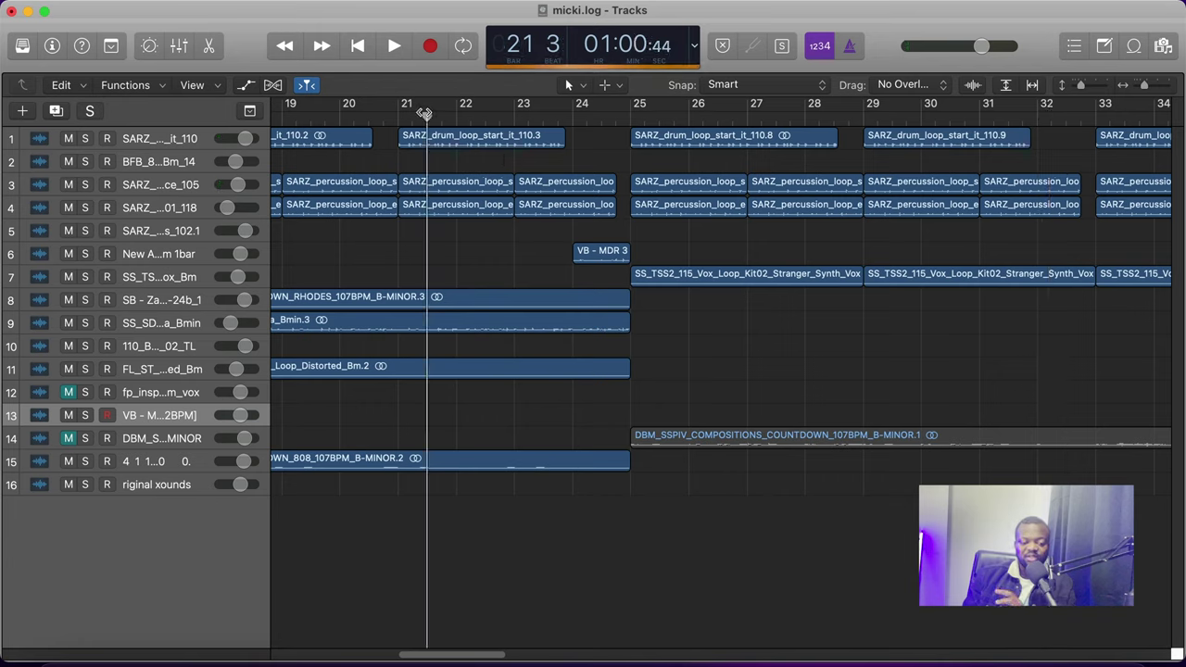
pyautogui.press('space')
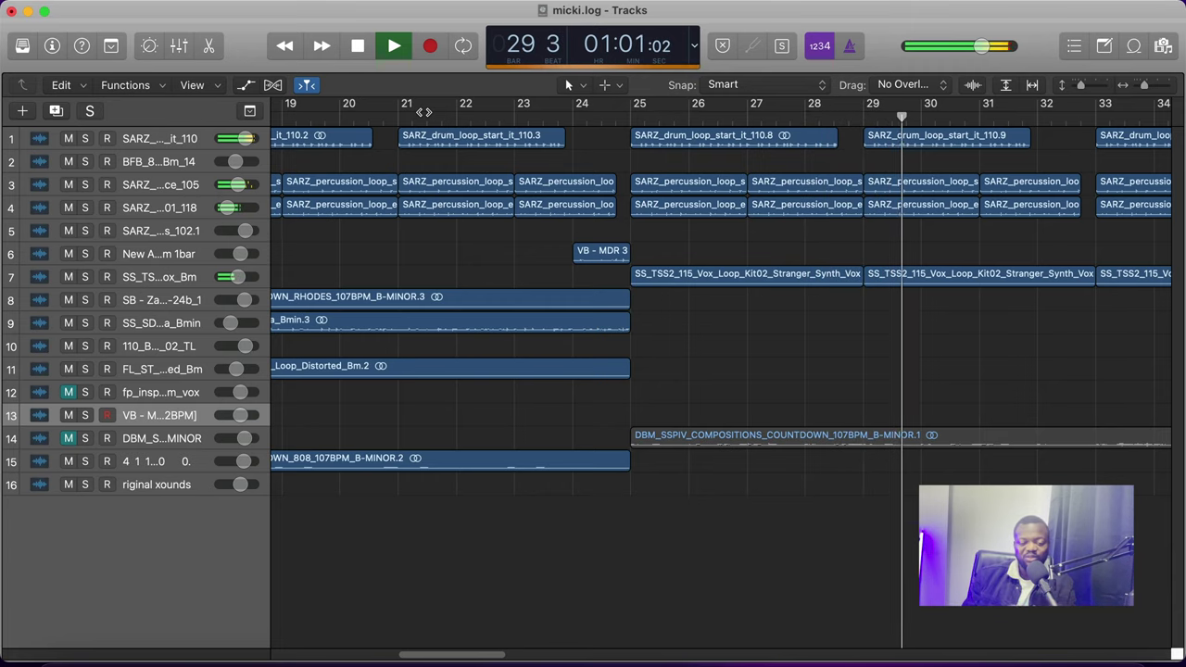
pyautogui.press('space')
pyautogui.hscroll(4, 789, 227)
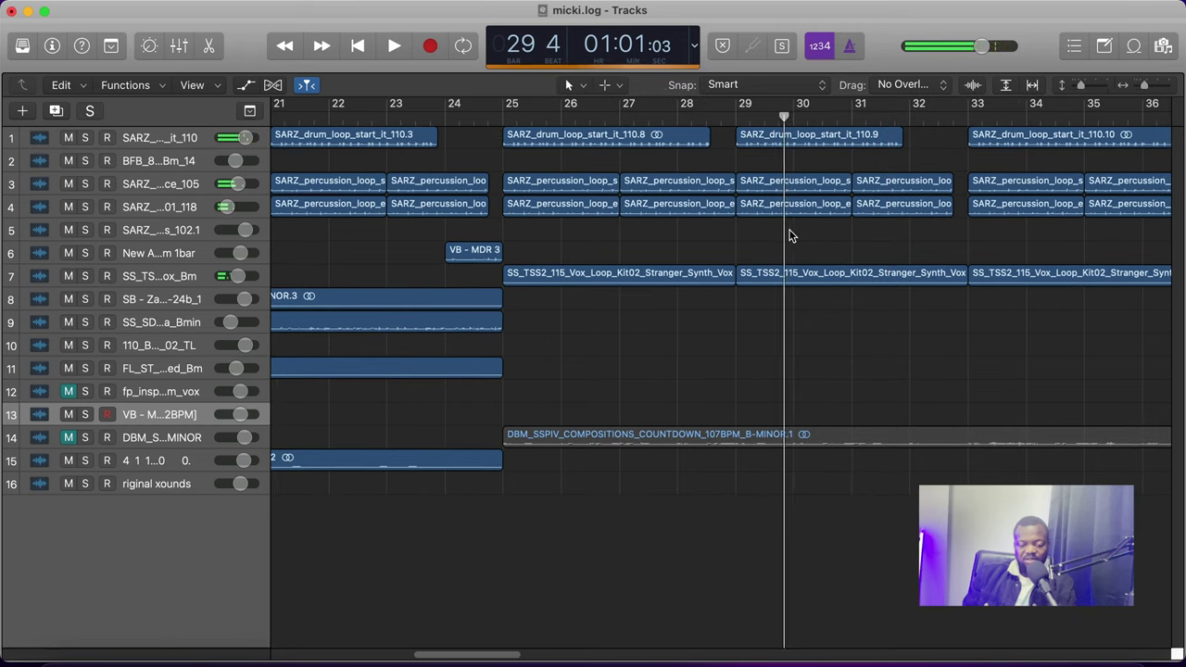
pyautogui.scroll(-6, 774, 269)
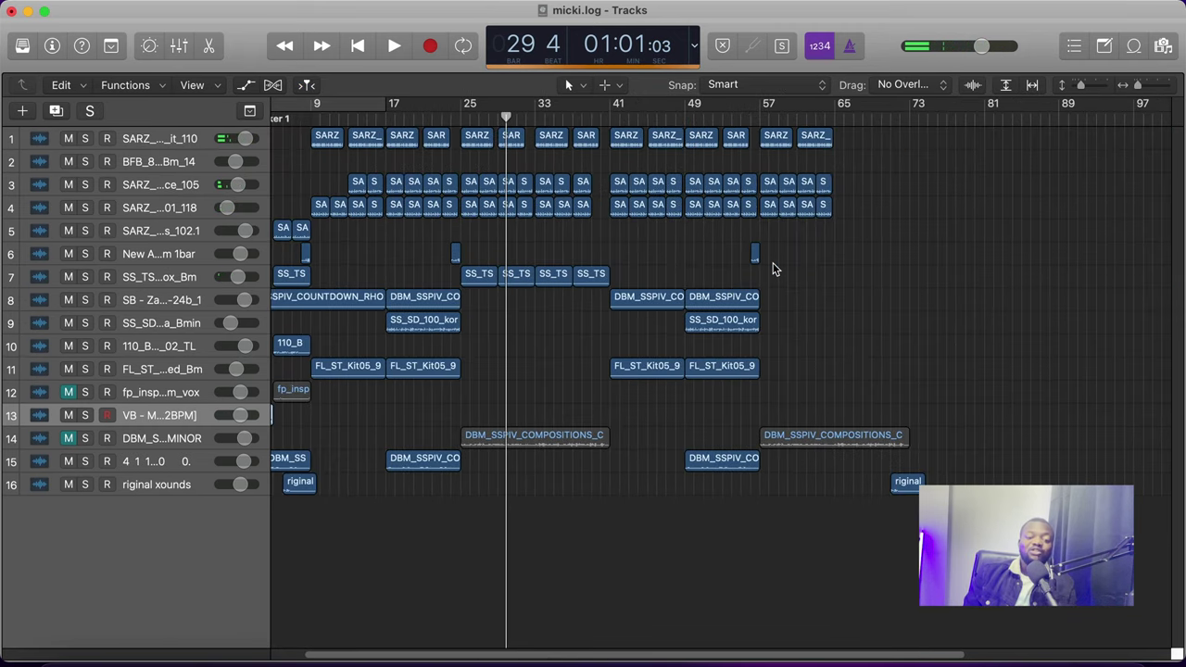
# Solo the countdown layer on track 14 and start playing it
pyautogui.scroll(6, 640, 424)
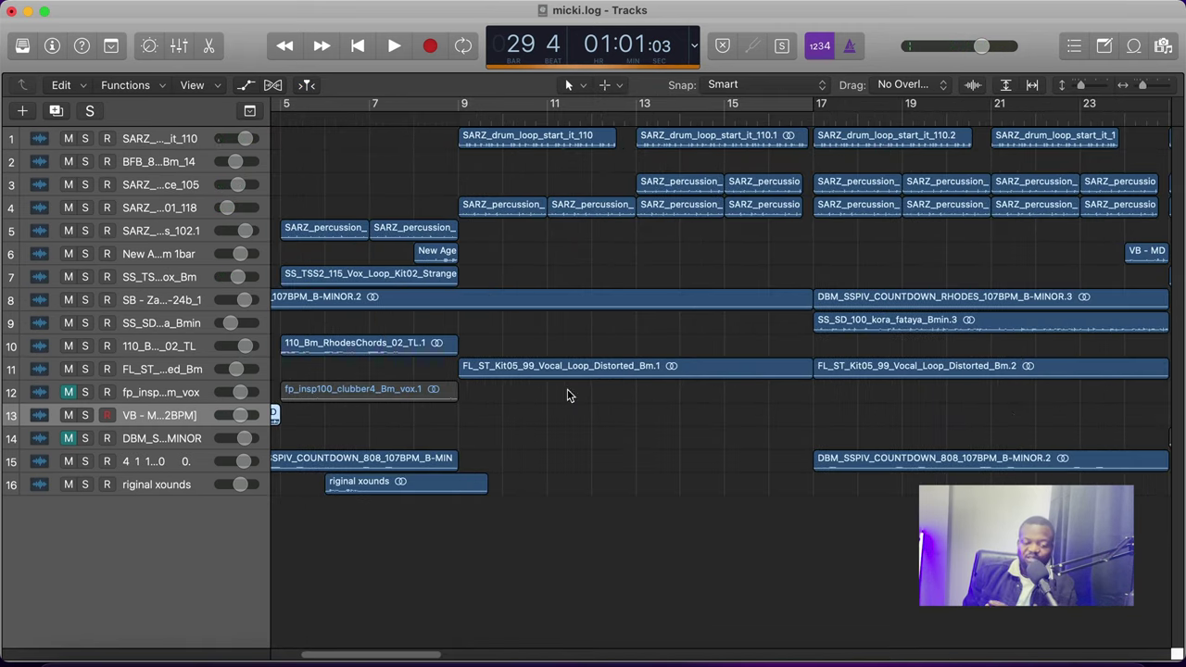
pyautogui.scroll(-6, 997, 451)
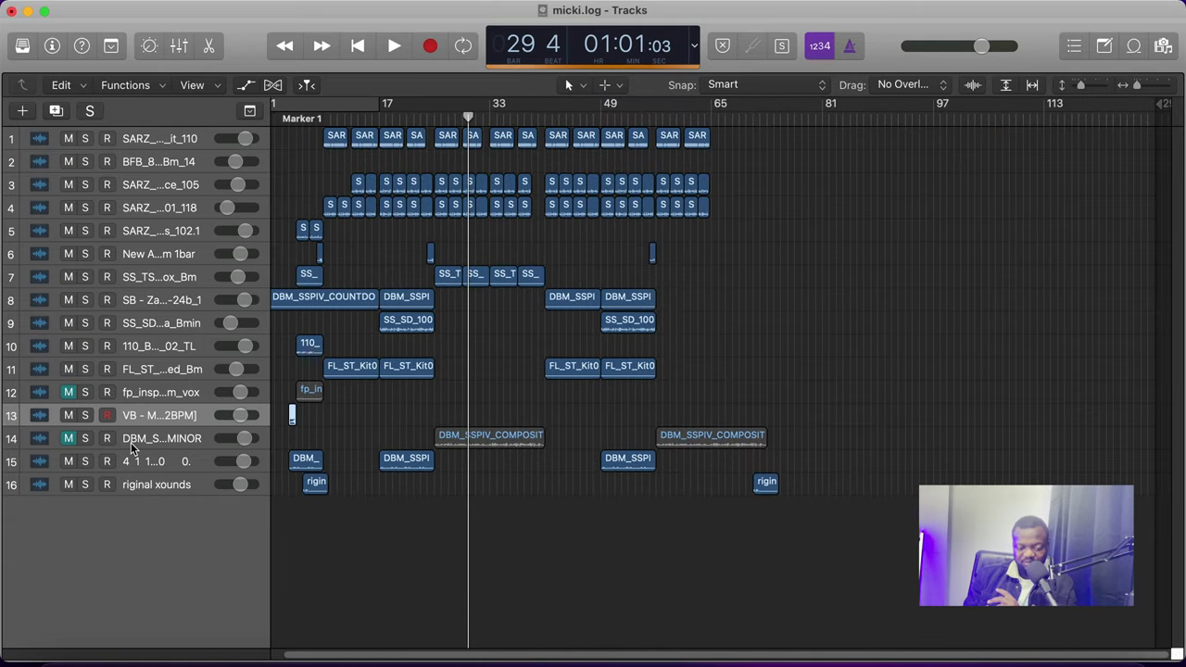
pyautogui.click(84, 439)
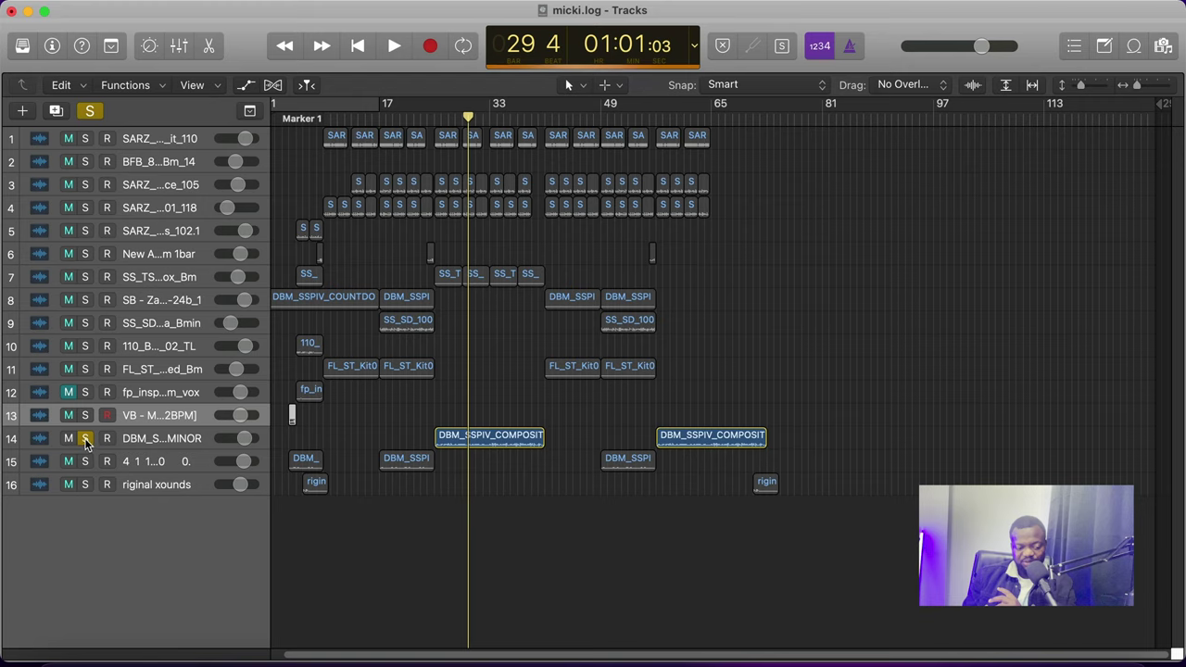
pyautogui.press('space')
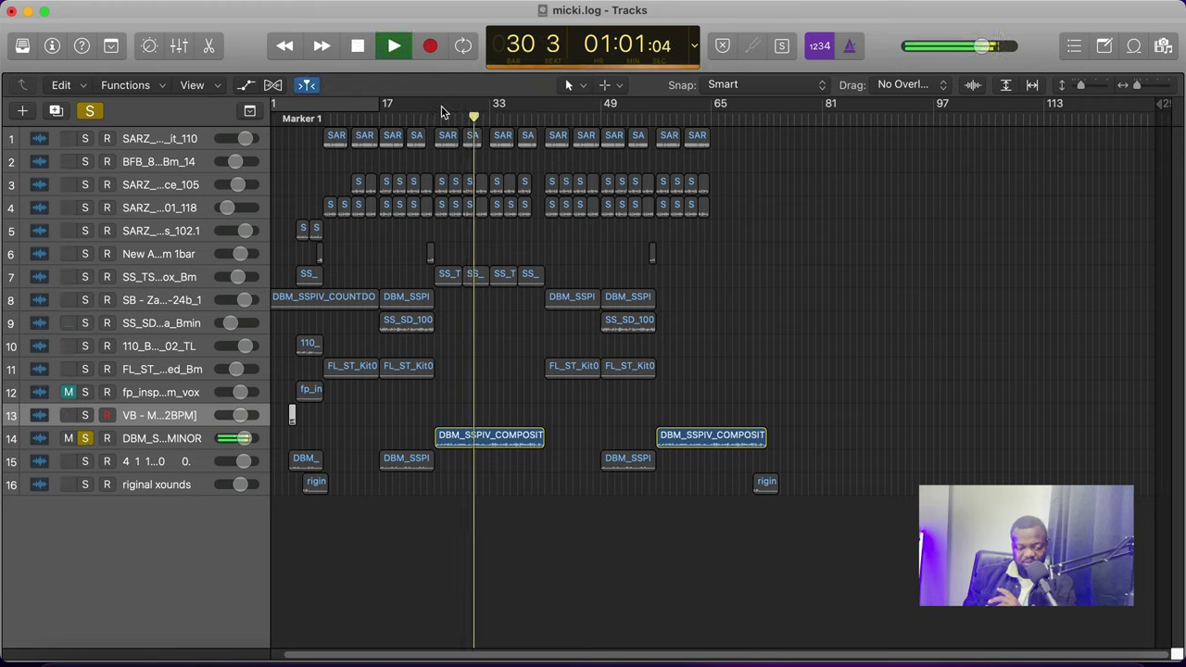
# Jump back to bar 25, set a cycle range over bars 1 to 77, and zoom in
pyautogui.click(438, 113)
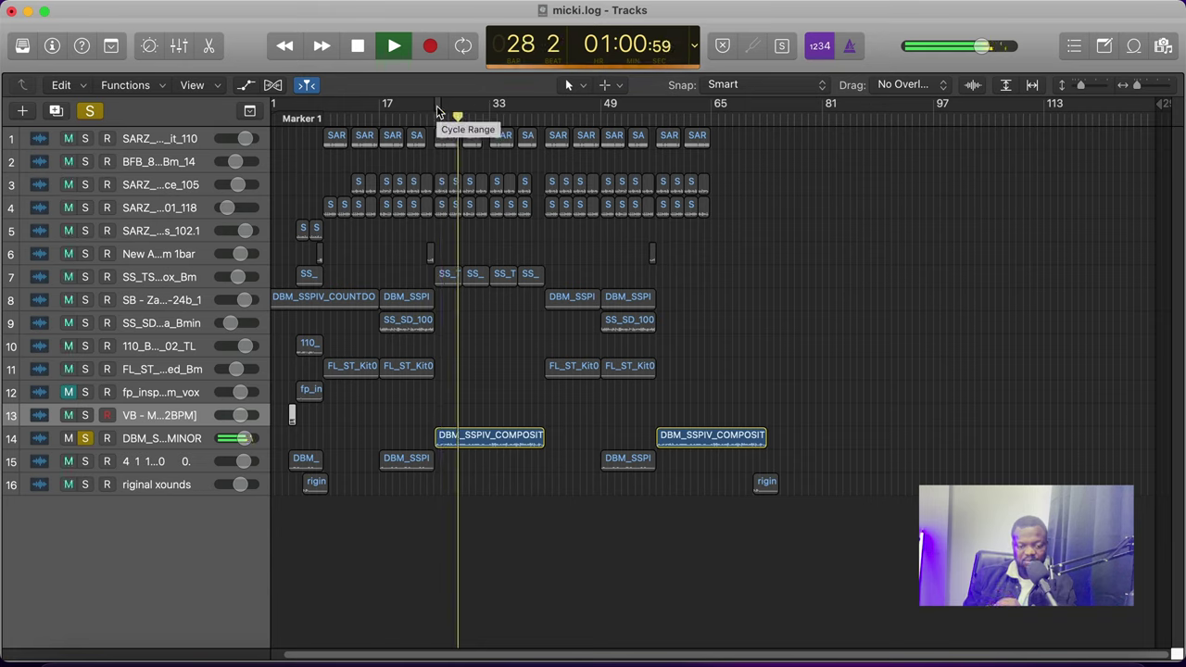
pyautogui.moveTo(438, 113); pyautogui.dragTo(109, 95)
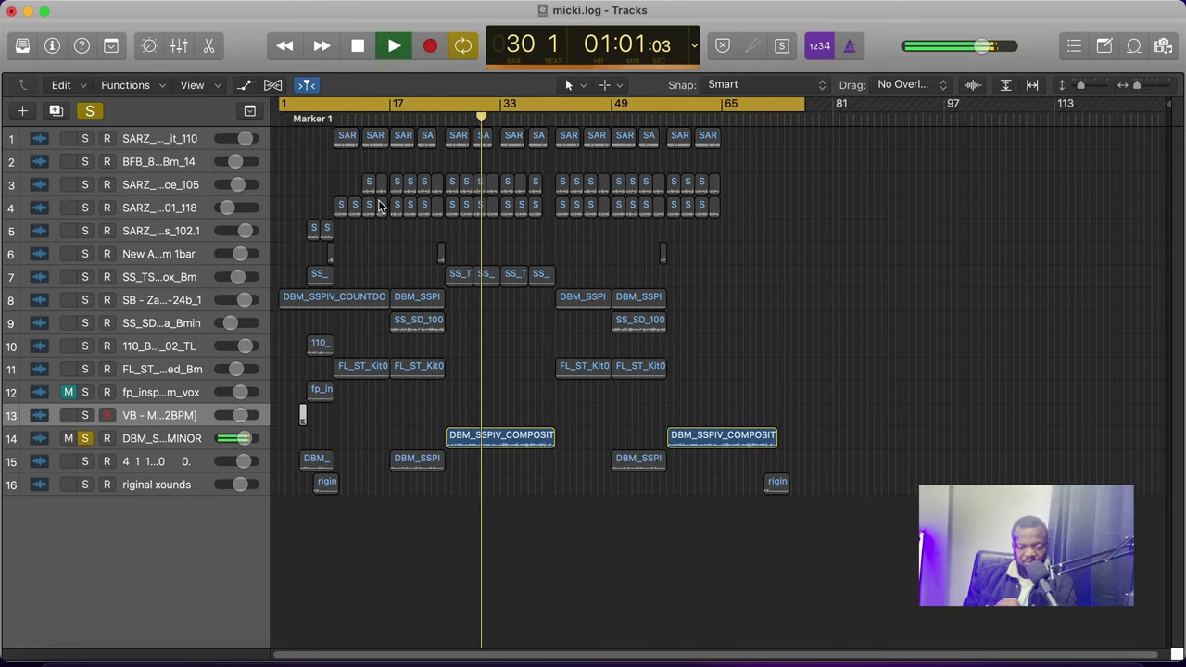
pyautogui.press('super+Right')
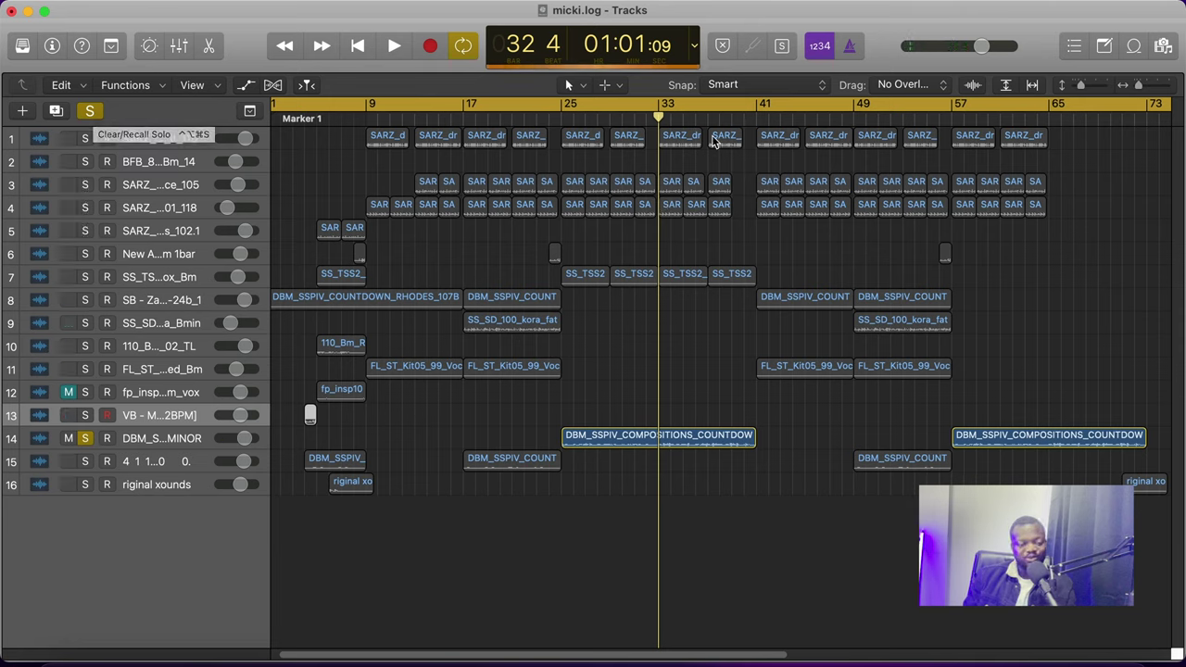
# Place the playhead at bar 25 and clear the countdown track's solo
pyautogui.click(572, 109)
pyautogui.click(559, 110)
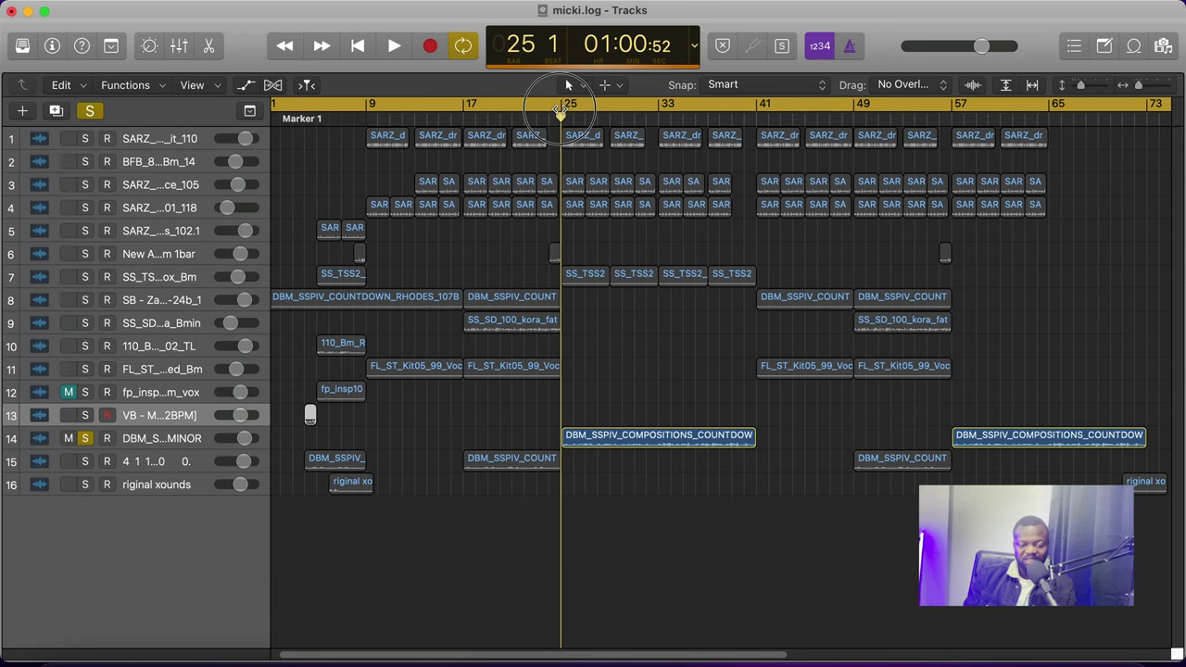
pyautogui.click(90, 112)
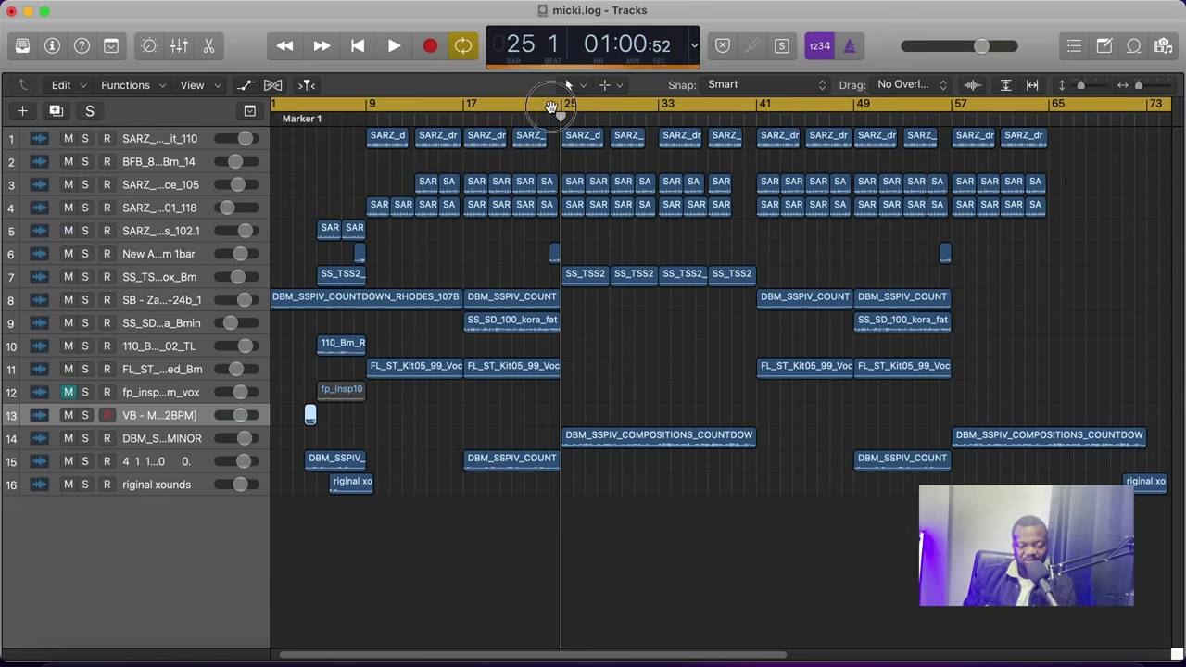
# Switch off Cycle mode and play the full mix from bar 25 to bar 37
pyautogui.click(551, 108)
pyautogui.press('space')
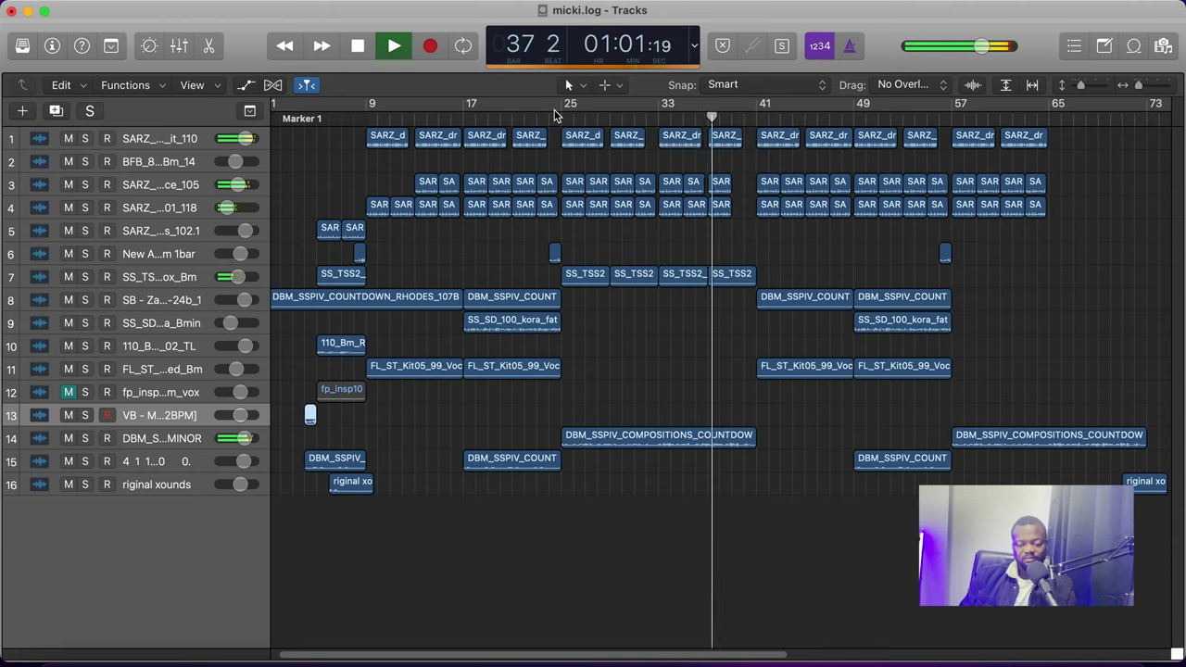
pyautogui.press('space')
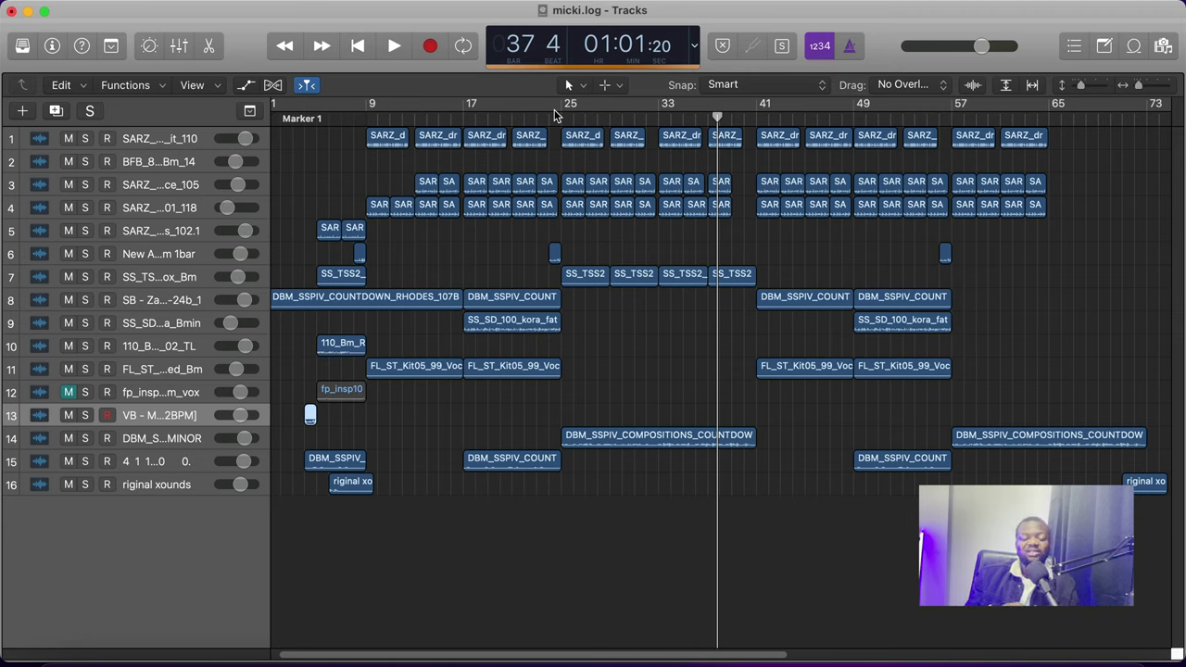
# Dismiss the low battery and audio device notifications
pyautogui.hscroll(5, 728, 291)
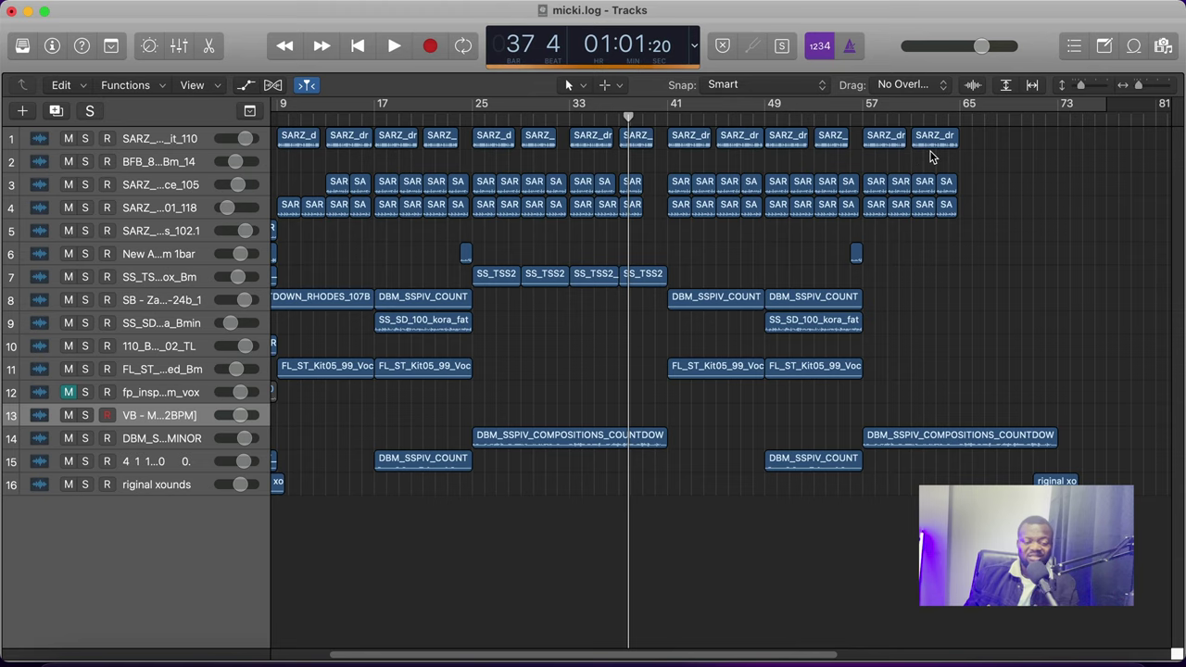
pyautogui.hscroll(-2, 932, 158)
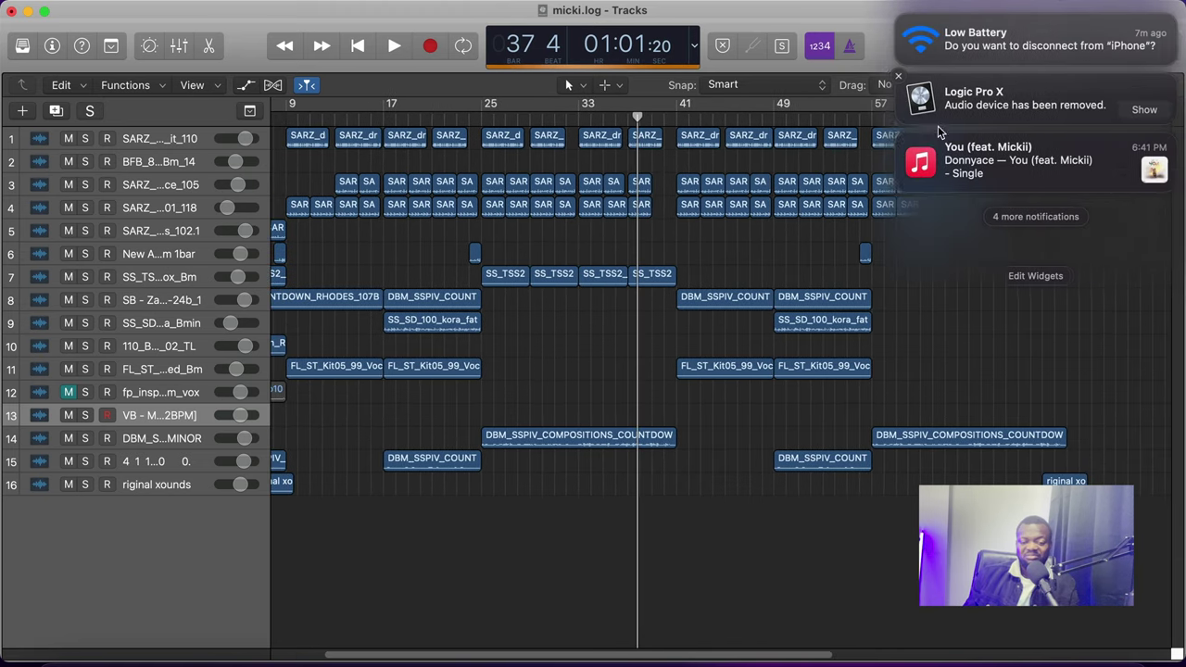
pyautogui.click(894, 16)
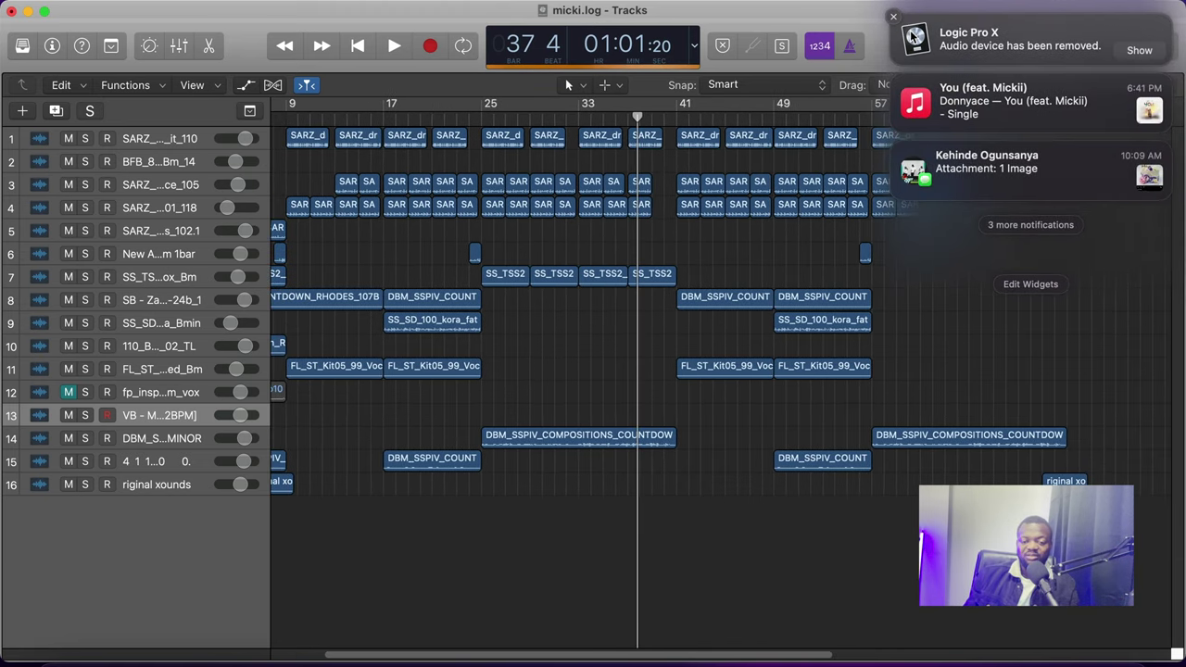
pyautogui.click(894, 16)
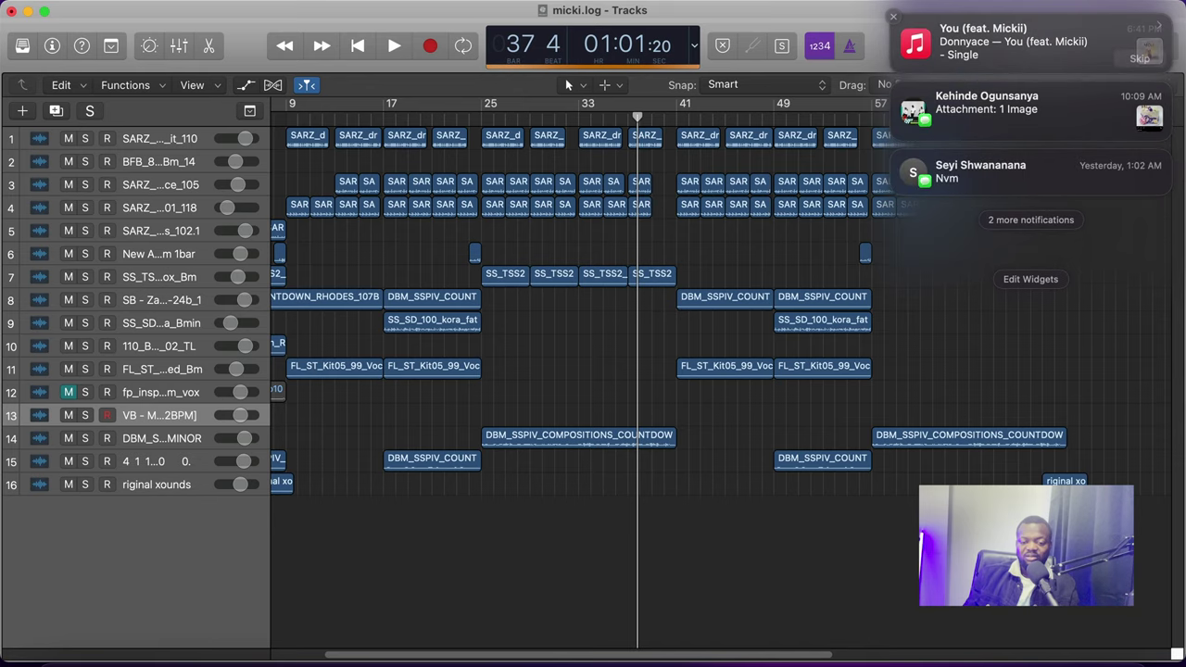
# Open and close the Wi-Fi list, then re-enable Cycle mode through about bar 77
pyautogui.click(746, 10)
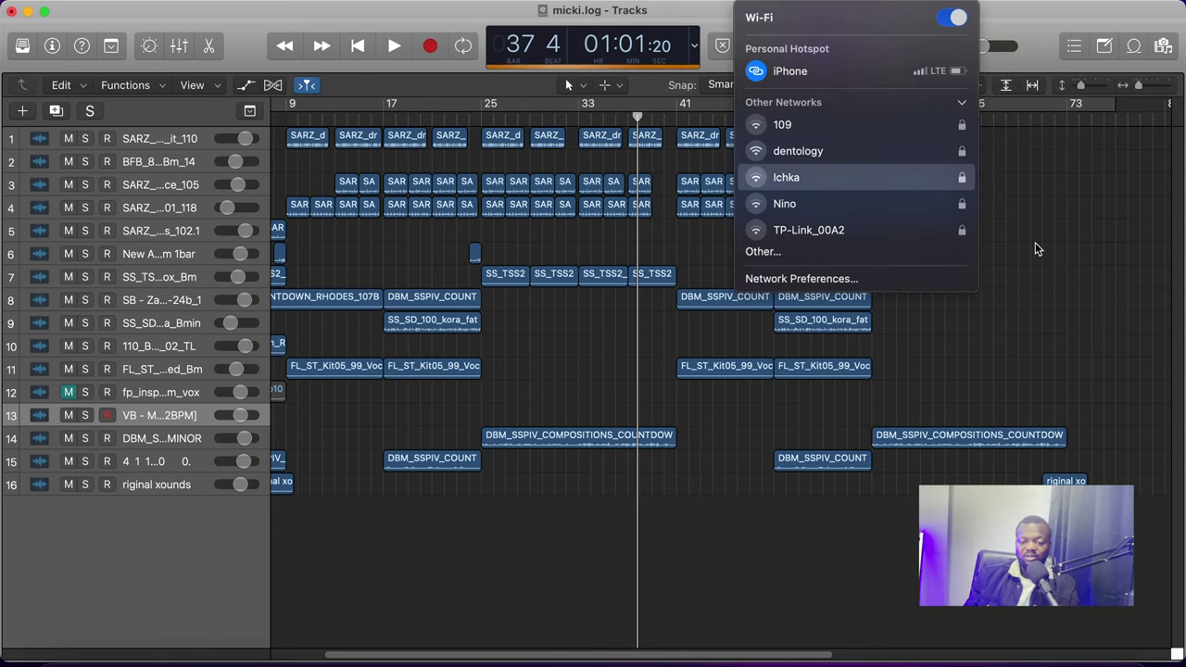
pyautogui.click(1042, 18)
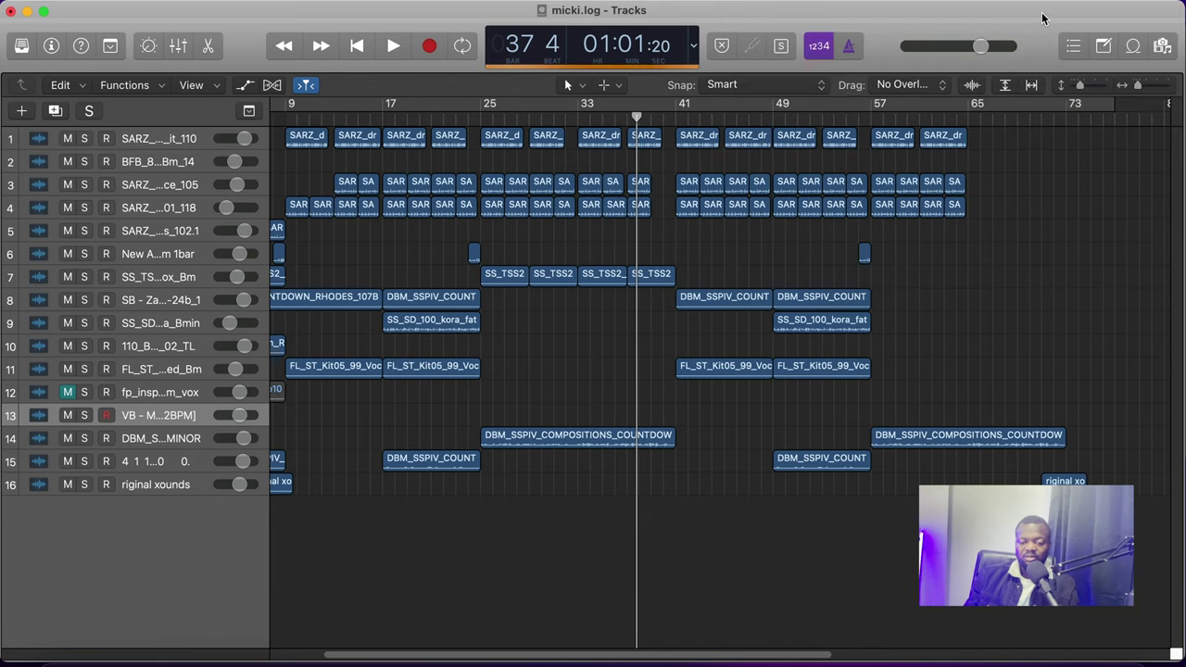
pyautogui.click(1109, 103)
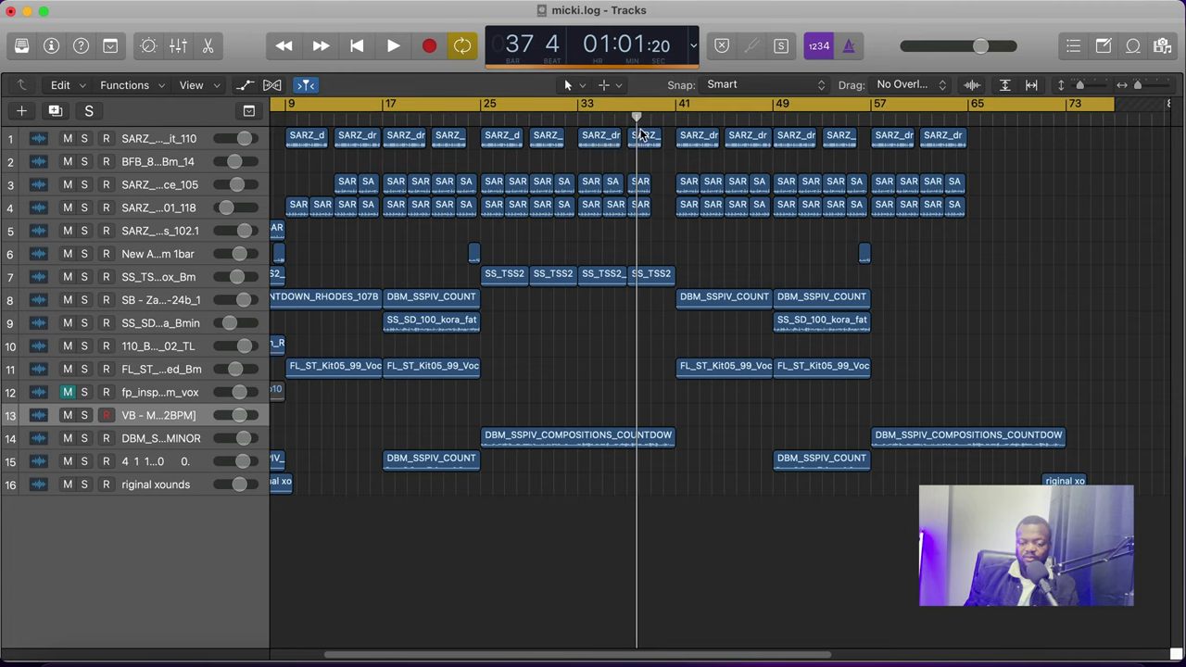
# Play the arrangement from the project start, pausing and resuming at bar 10, and disable Cycle mode
pyautogui.press('Return')
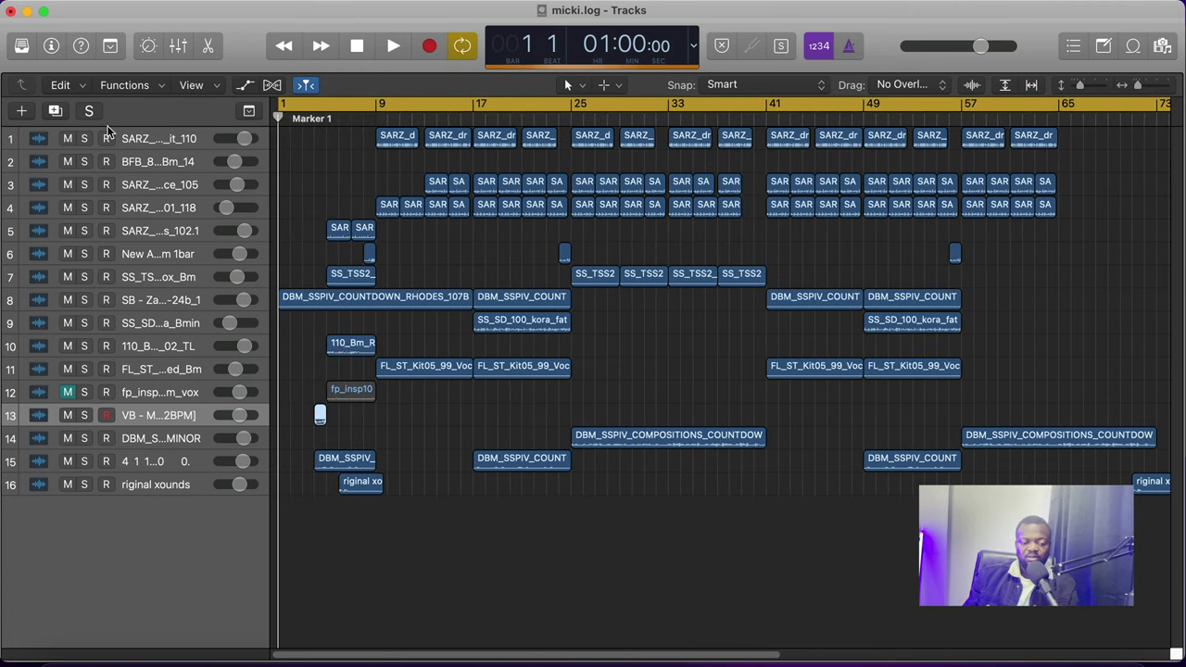
pyautogui.press('space')
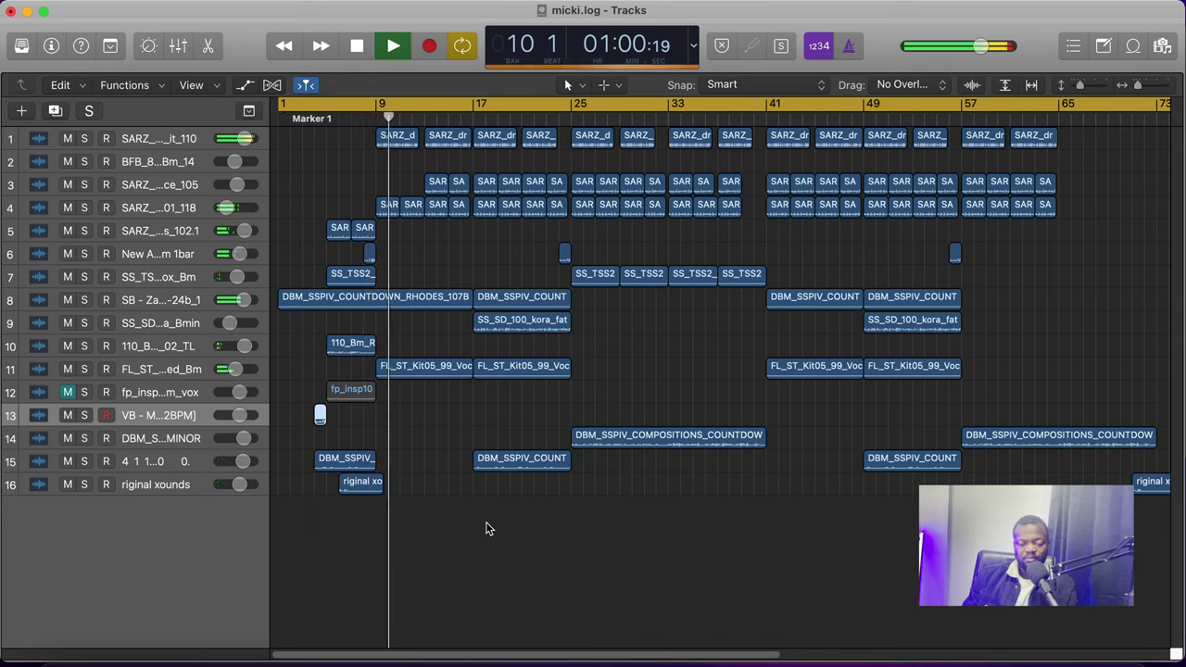
pyautogui.press('space')
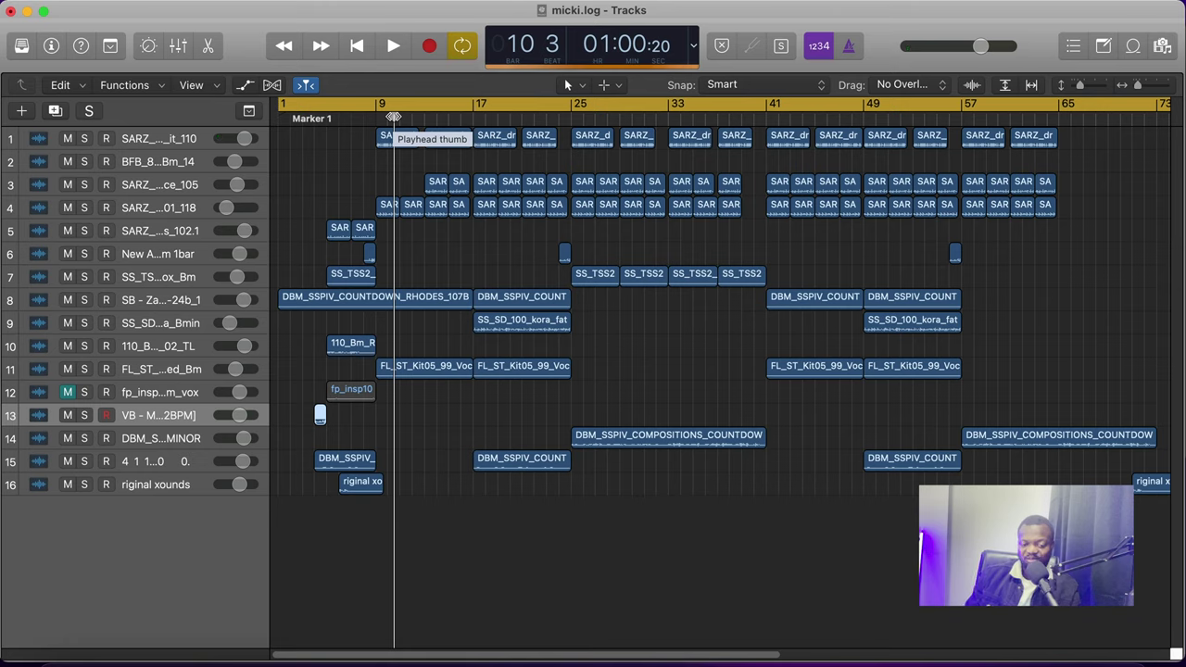
pyautogui.press('space')
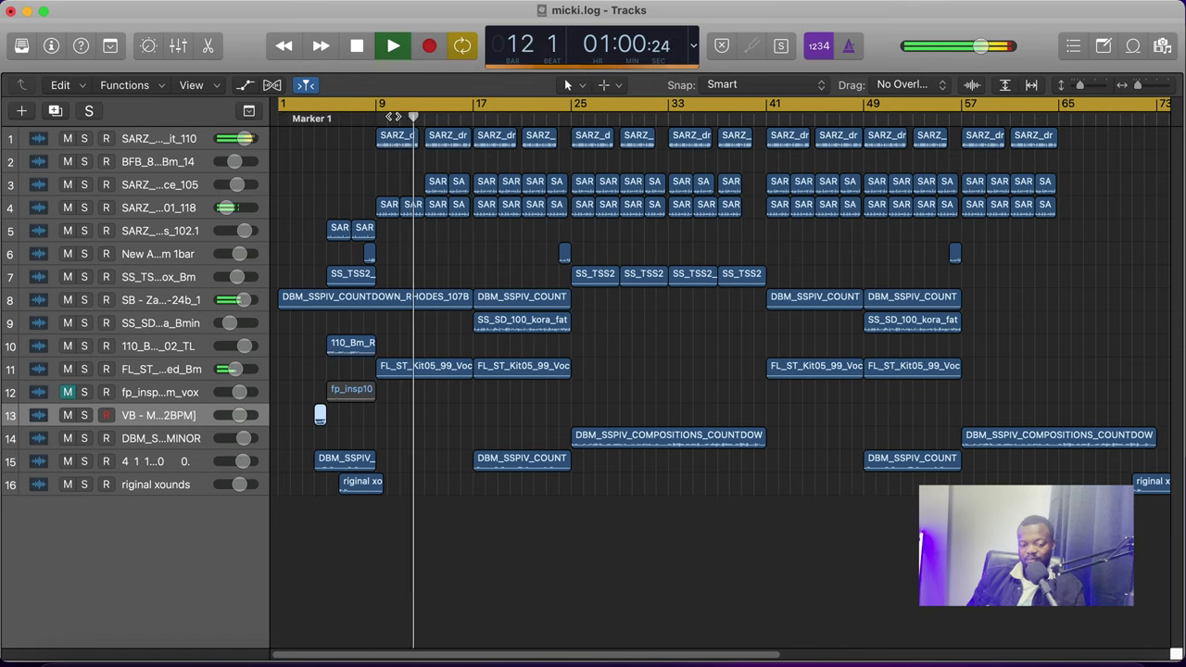
pyautogui.click(389, 106)
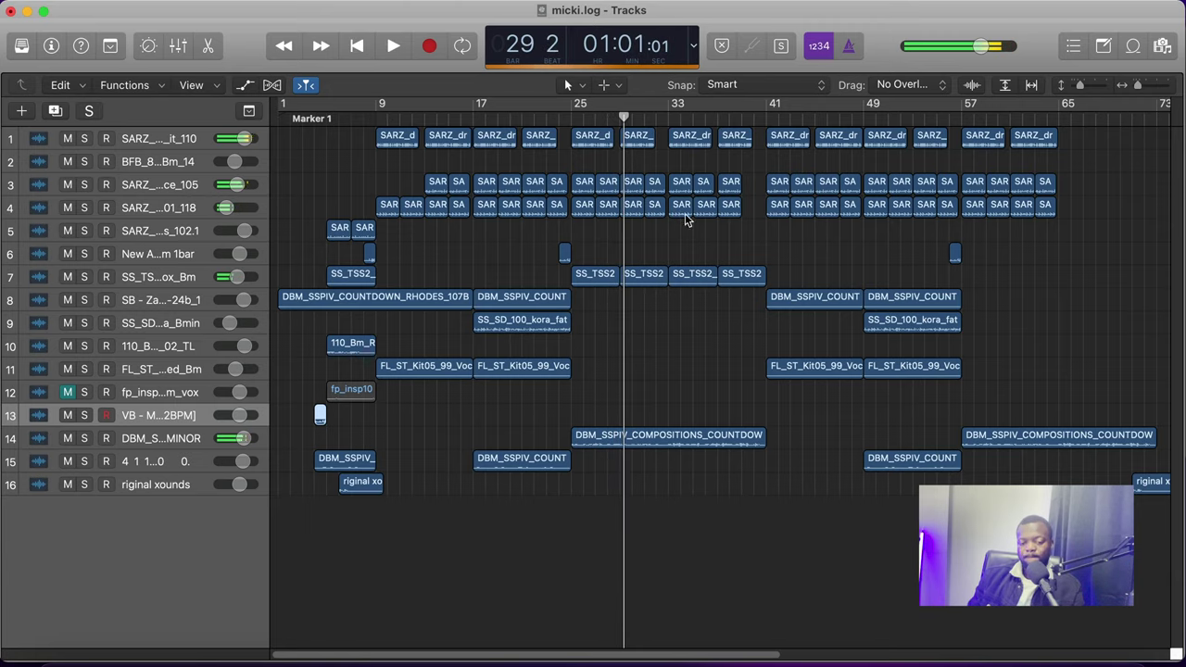
# Stop playback at bar 29, beat 2, and move the Apple Music window out of the way
pyautogui.press('XF86AudioPlay')
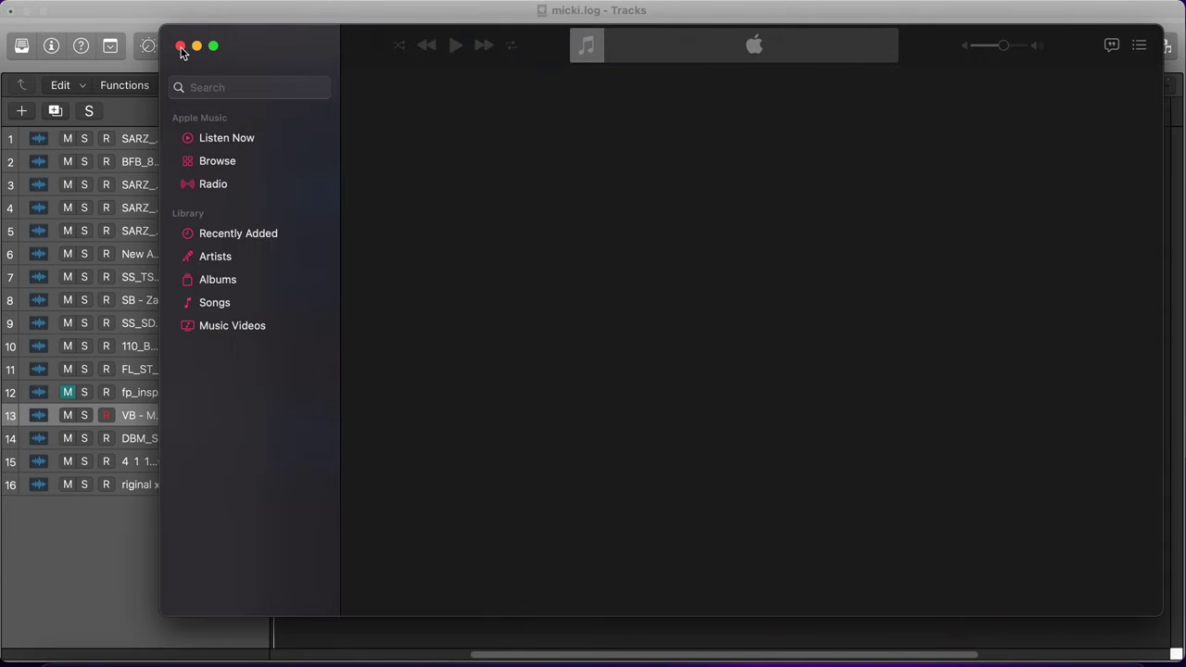
pyautogui.moveTo(247, 52); pyautogui.dragTo(463, 663)
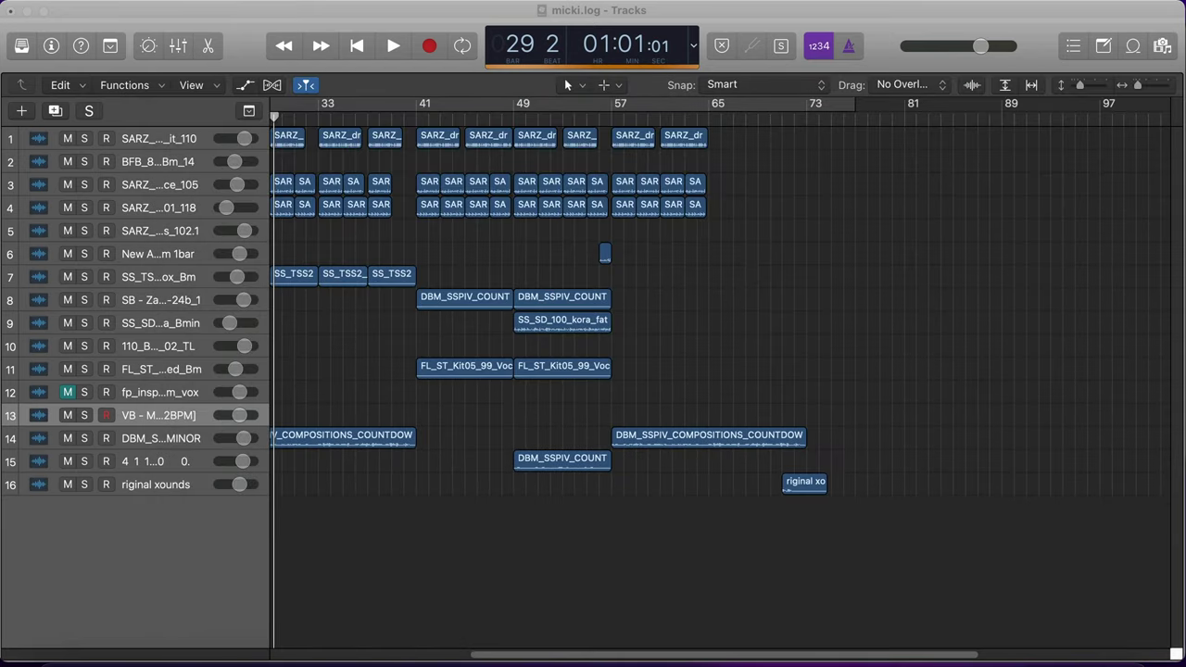